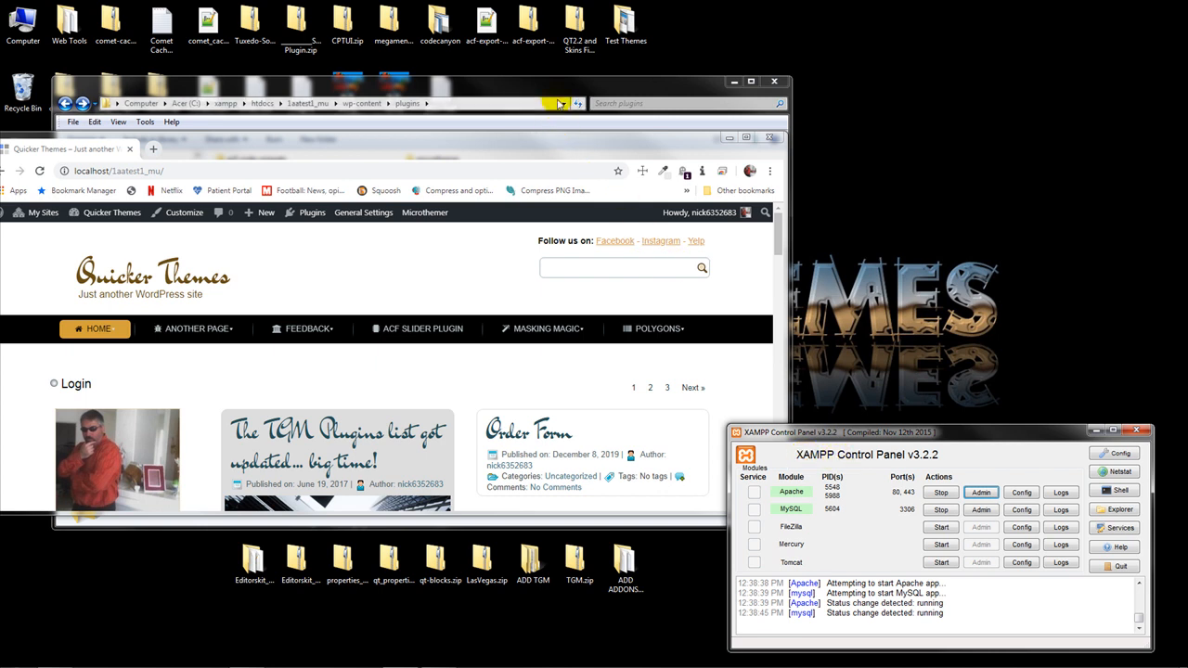
Move the browser window aside and open calculated-fields-for-acf.php from the calculated-fields-for-acf plugin folder
double_click(470, 153)
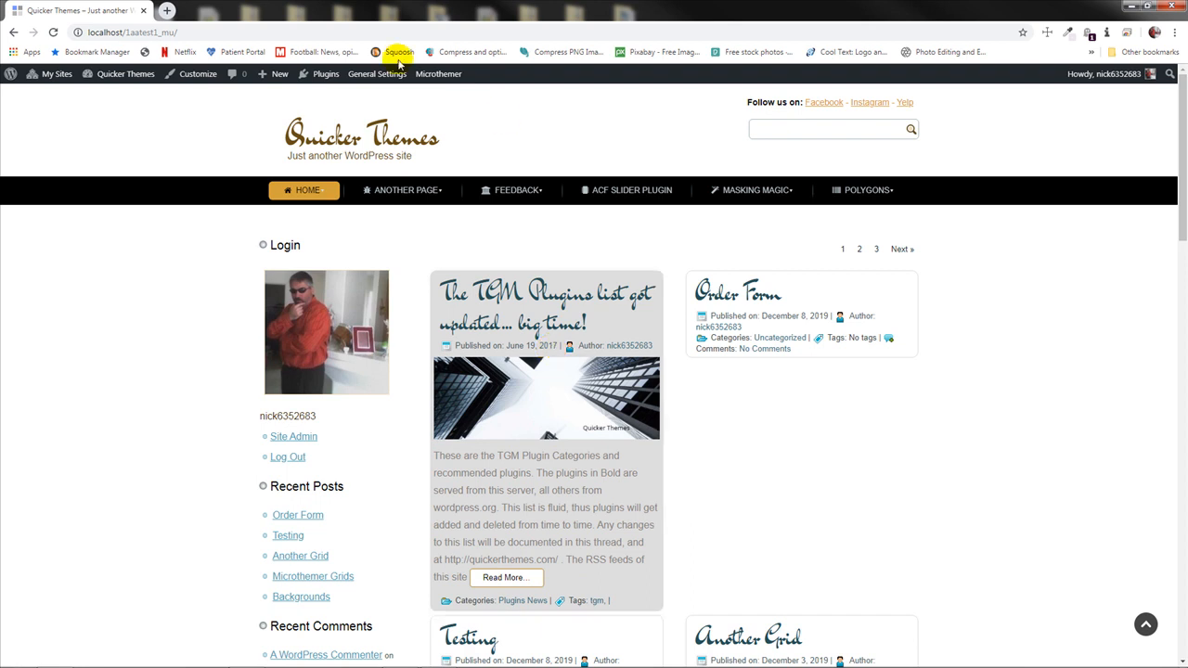
left_click_drag(464, 11, 685, 332)
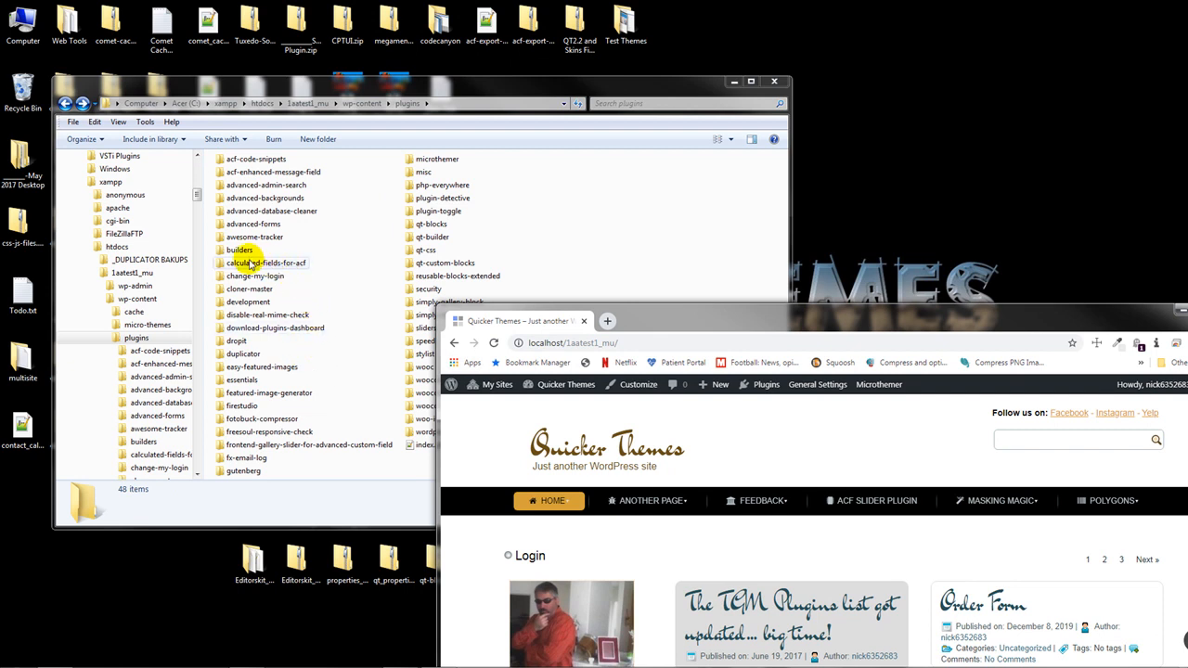
left_click(278, 267)
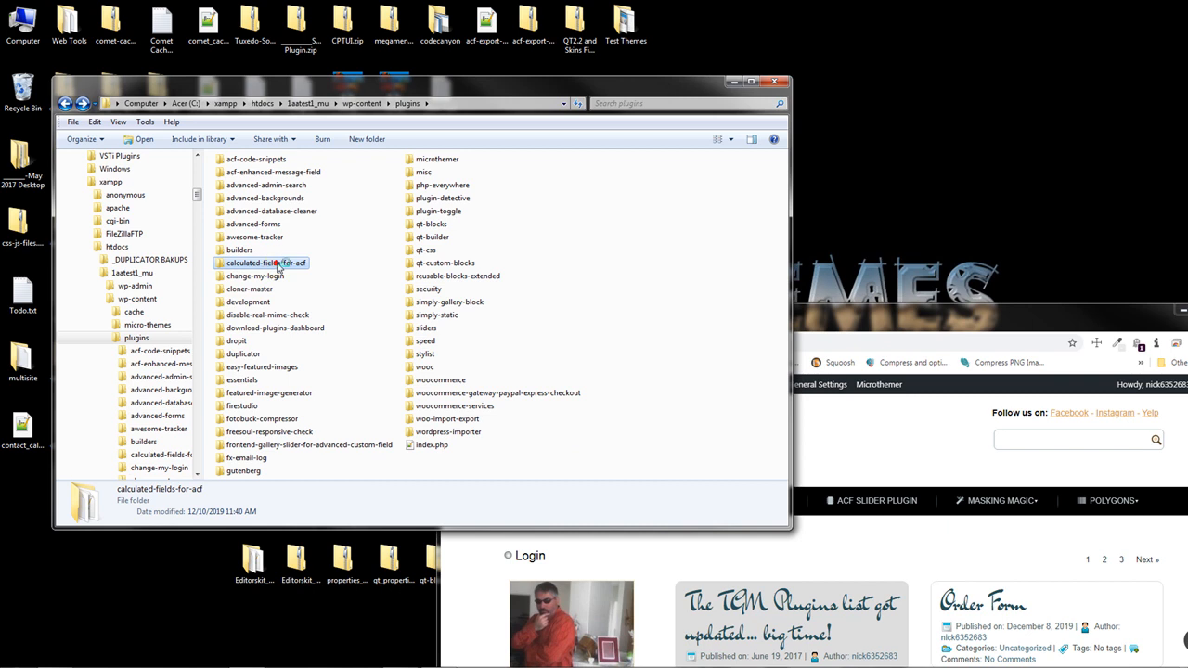
double_click(276, 266)
left_click(275, 234)
double_click(276, 233)
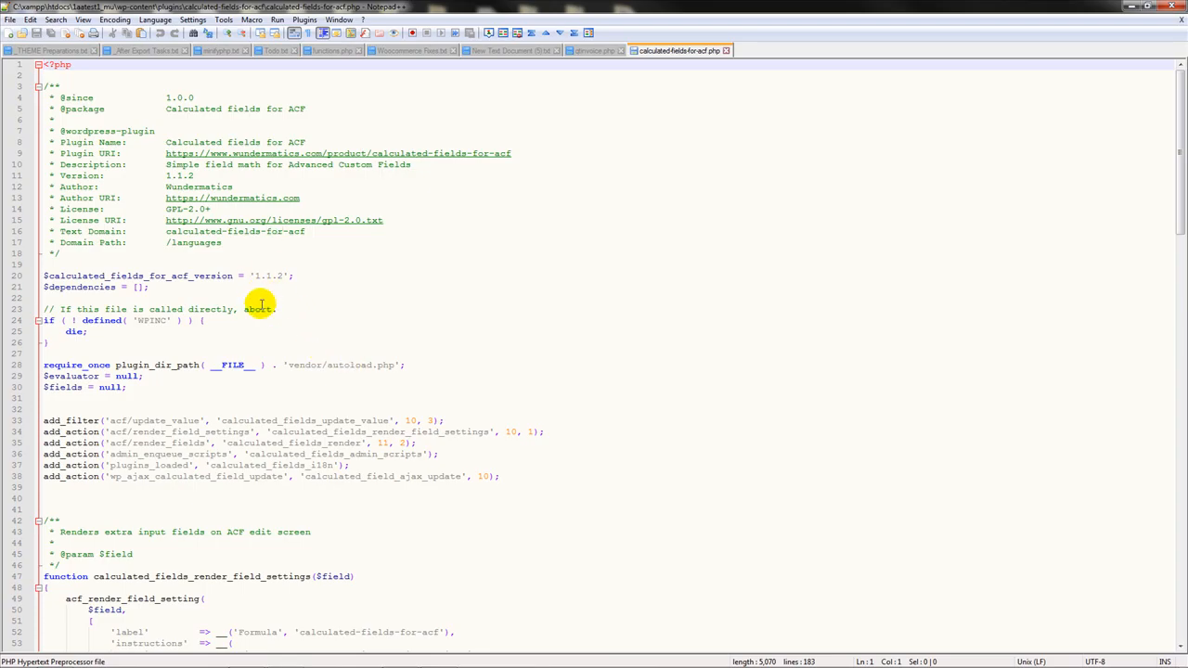
Check the version value assigned to $calculated_fields_for_acf_version and close the plugin file
left_click_drag(254, 275, 266, 276)
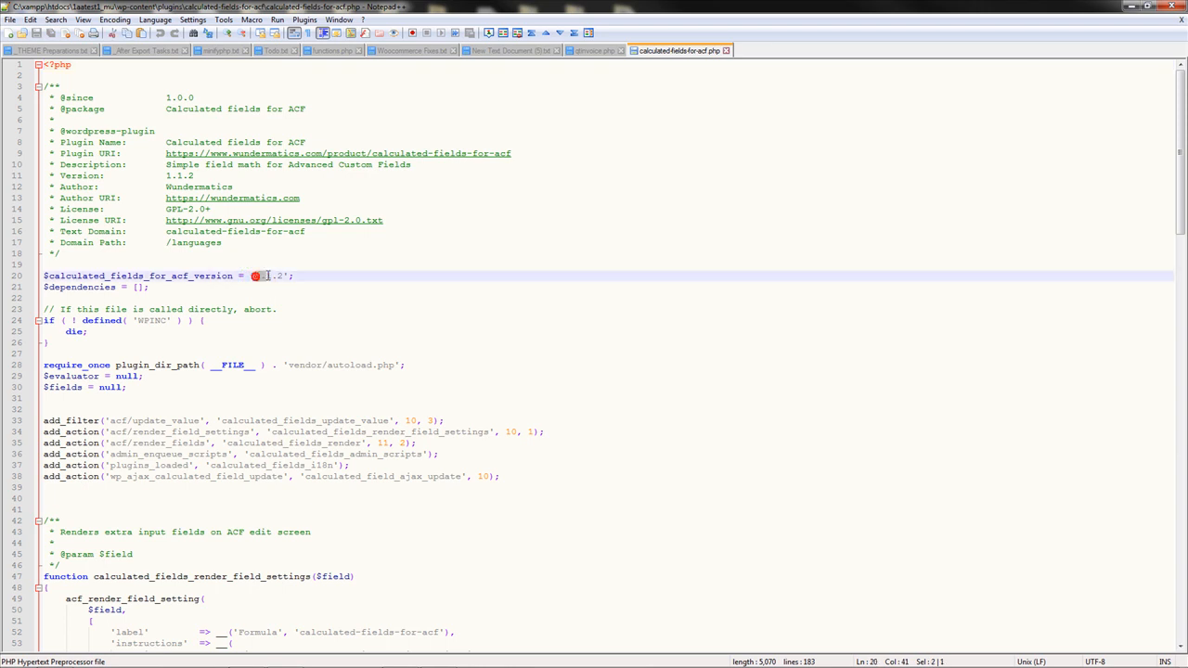
left_click(317, 295)
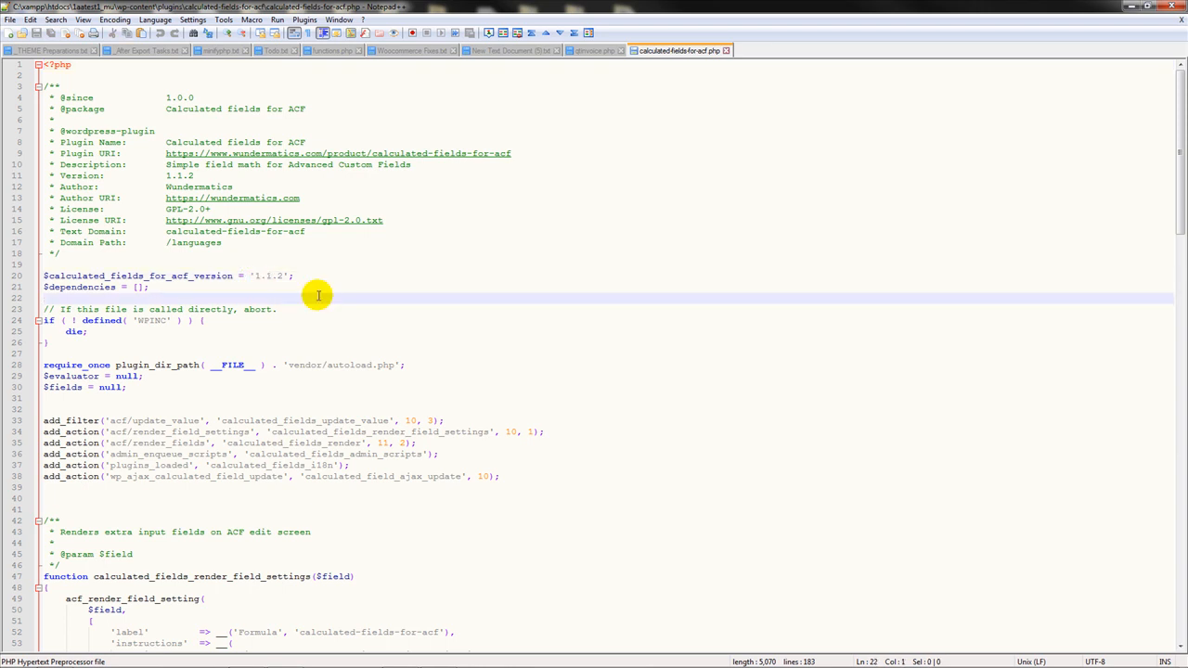
left_click(726, 50)
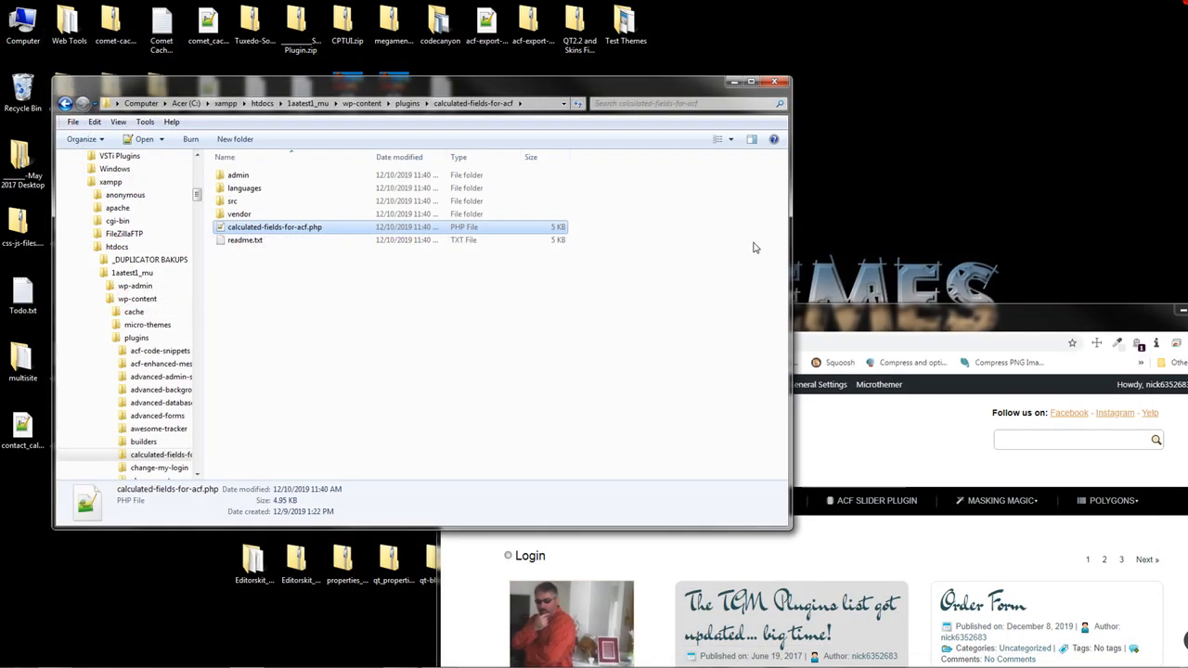
Switch to the maximized Chrome window and keep the current Windows color scheme without showing the message again
left_click(928, 322)
double_click(928, 322)
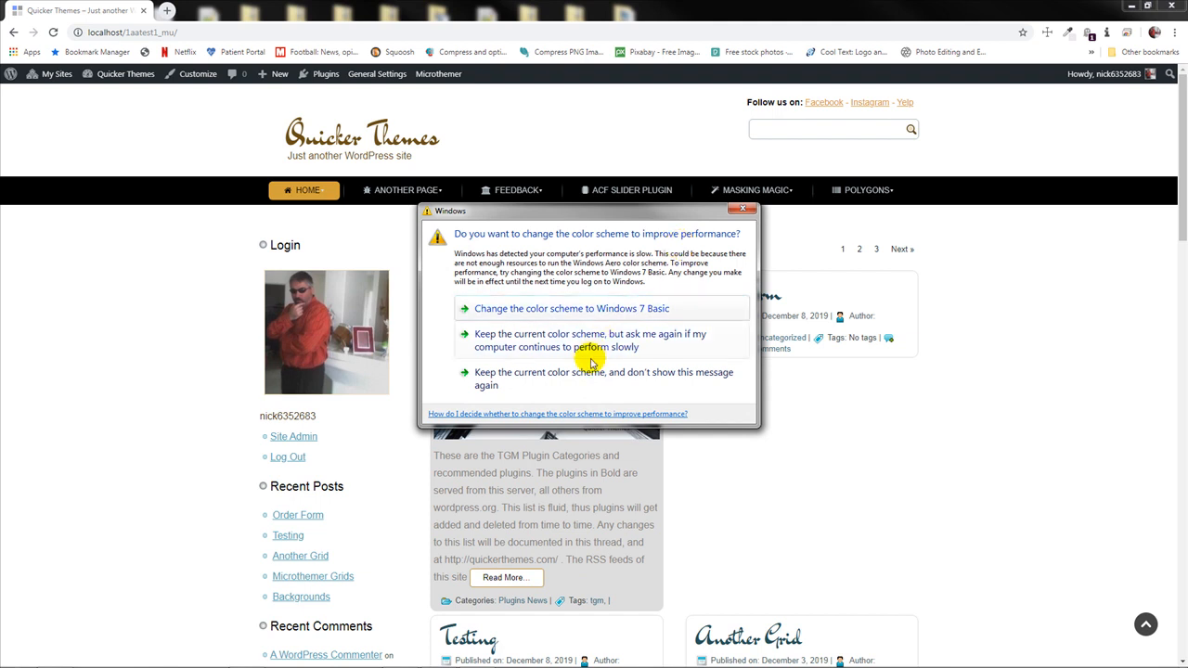
left_click(579, 381)
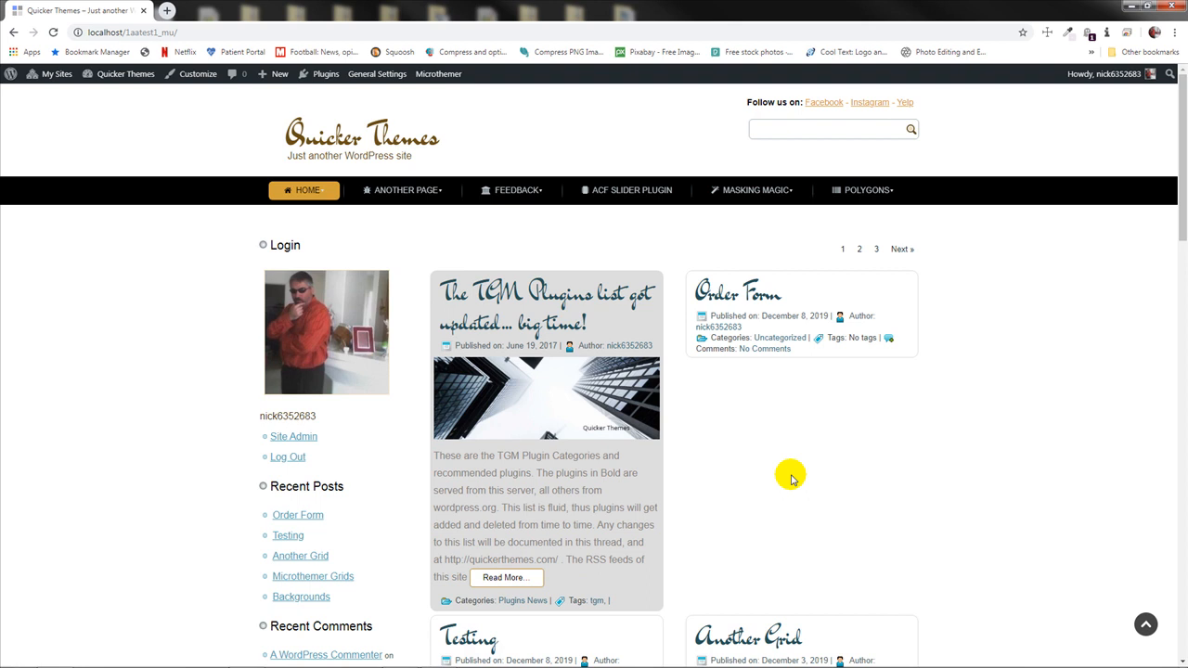
Open the Testing post in the editor and bring its Calculated Fields (copy) section into view
scroll(791, 478, "down", 3)
left_click(497, 388)
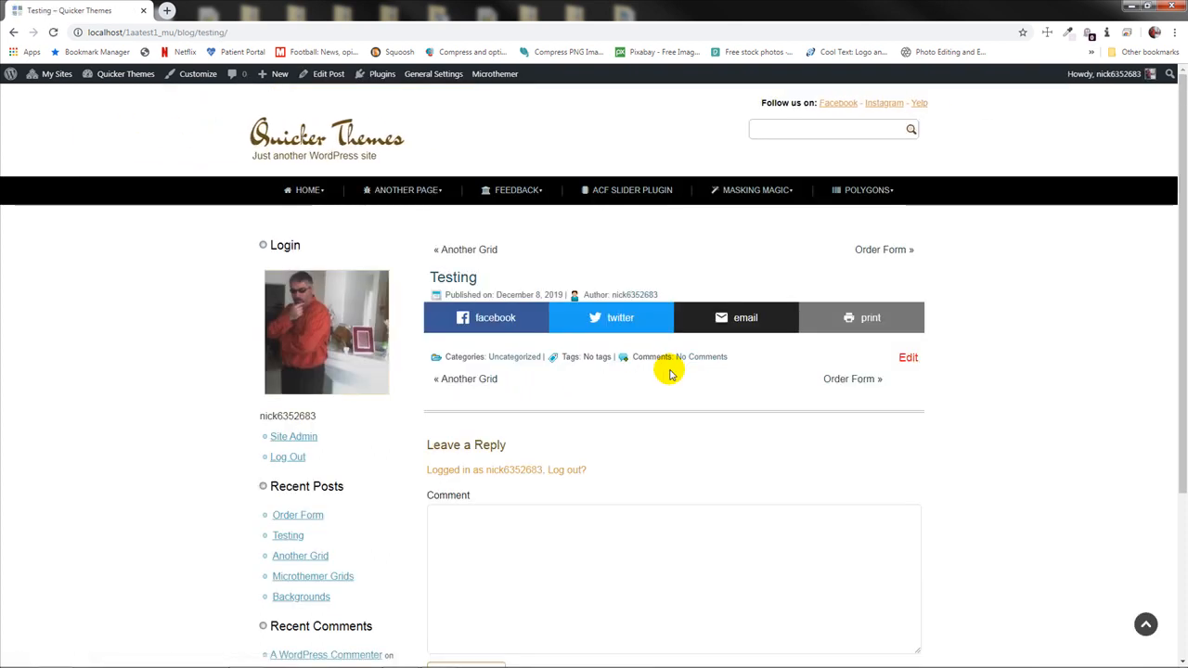
left_click(908, 358)
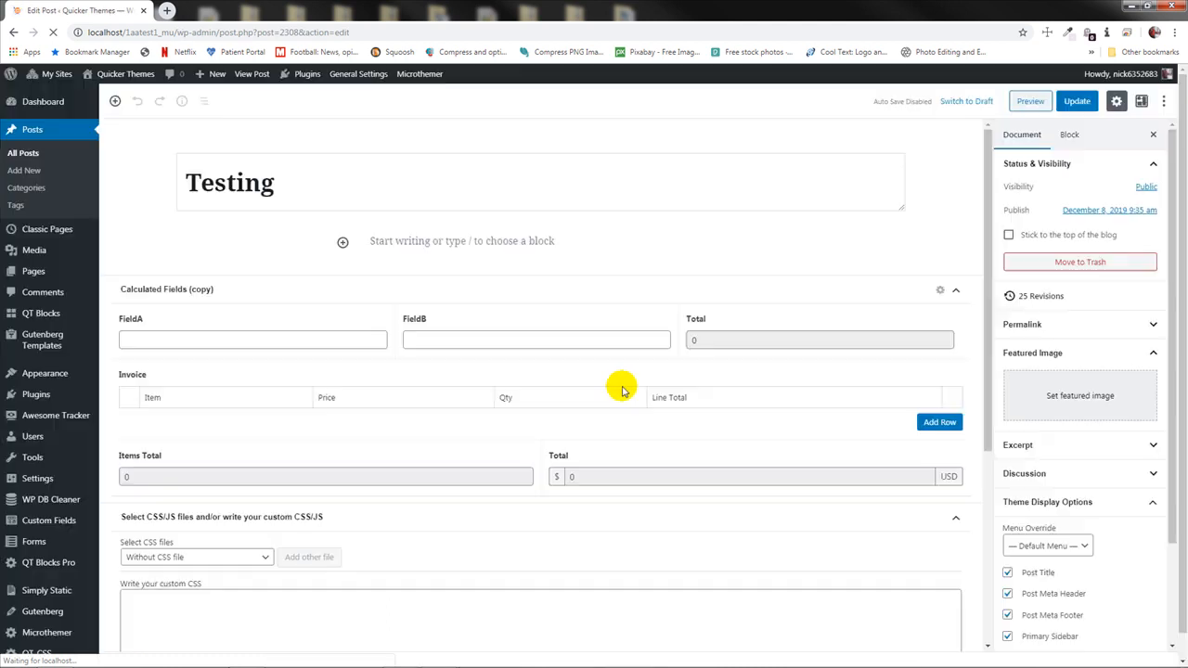
scroll(620, 380, "down", 3)
scroll(620, 373, "up", 1)
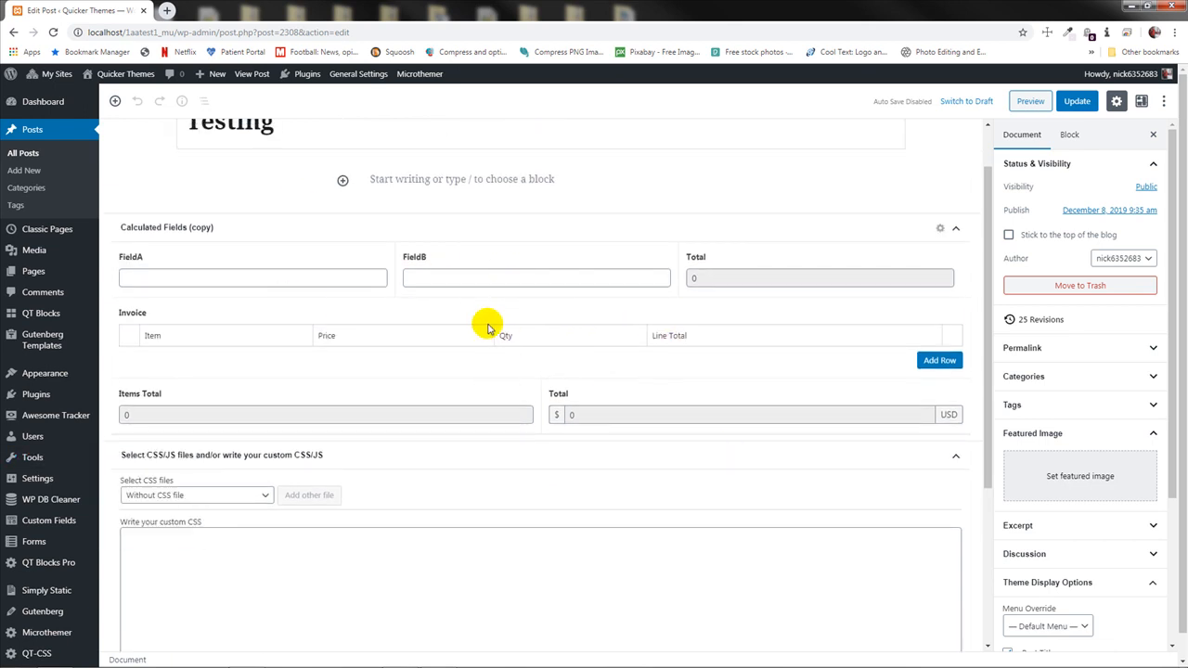
Test the simple calculation by entering 2 in FieldA and 3 in FieldB
left_click(208, 276)
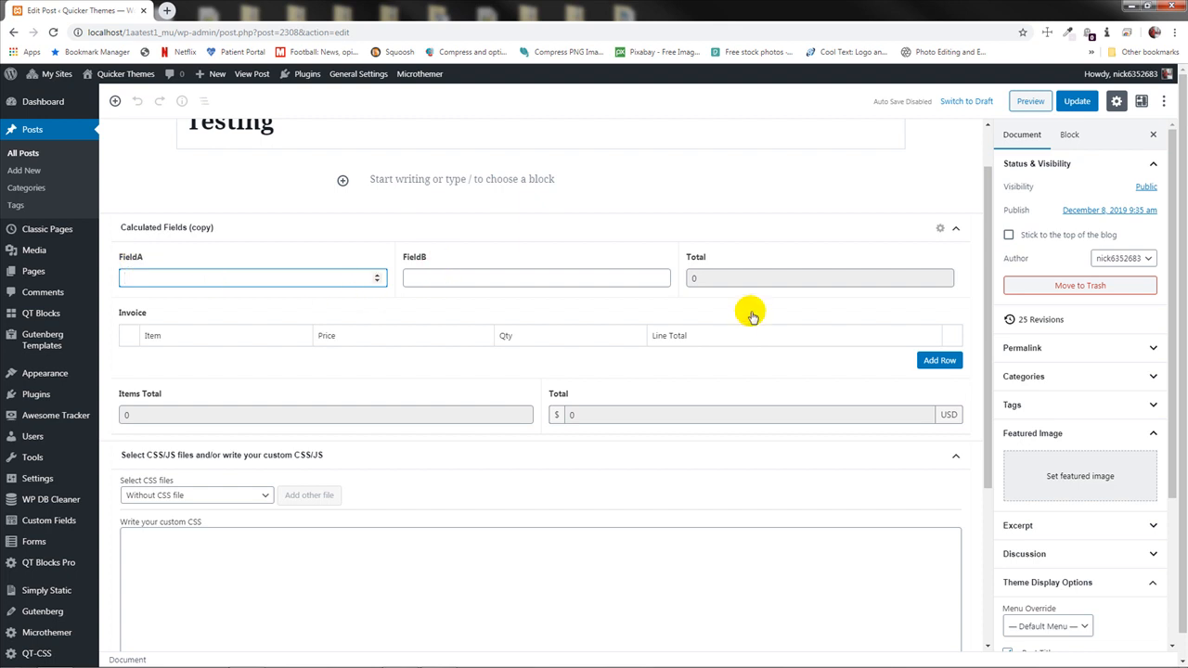
left_click(260, 278)
type("2")
left_click(436, 279)
type("3")
left_click(531, 224)
left_click(539, 218)
left_click(716, 276)
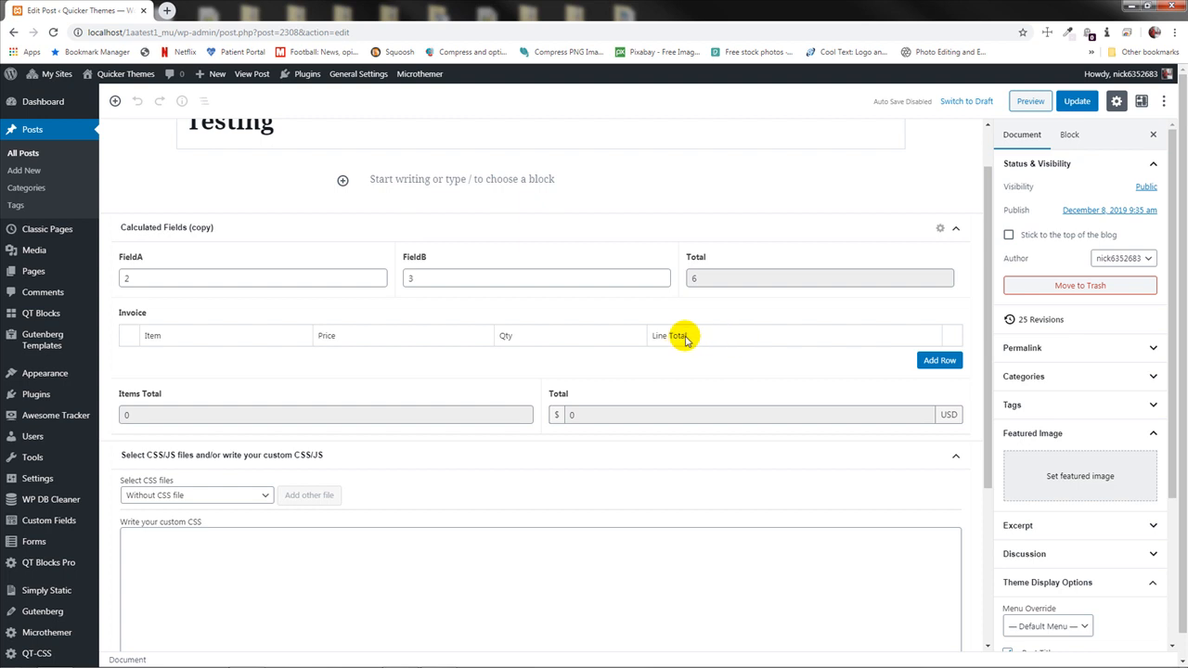
Add an invoice row for Item 1 with price 20 and quantity 2
left_click(939, 364)
left_click(176, 364)
left_click(177, 365)
type("lye")
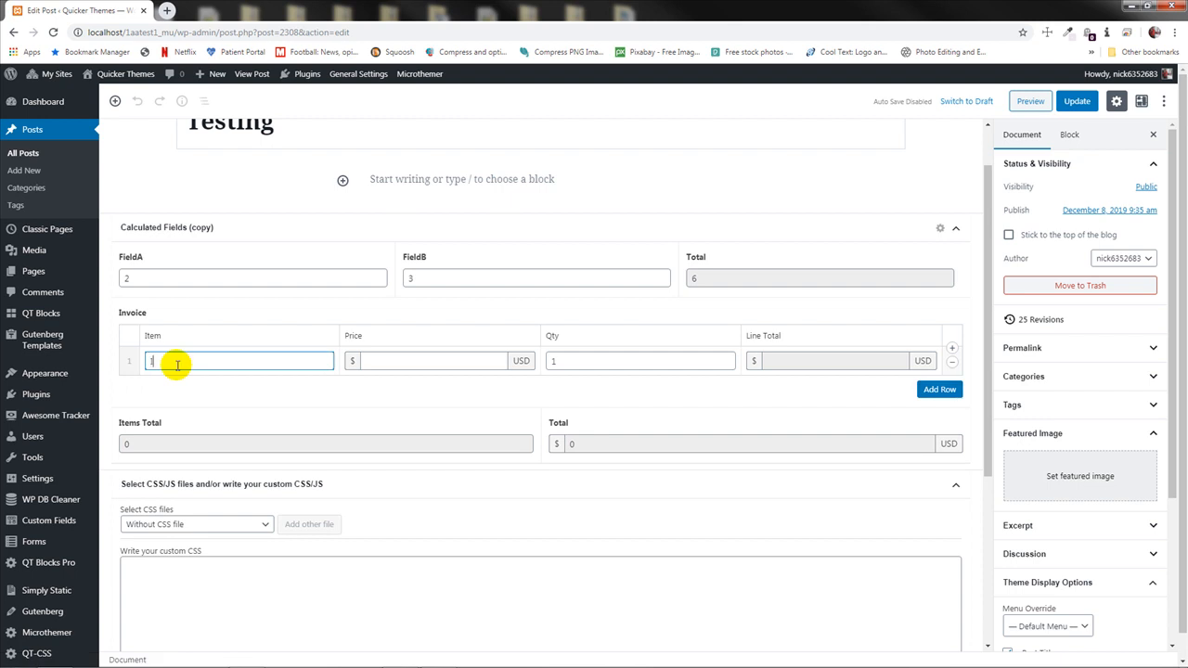
key("BackSpace")
type("Item 1")
left_click(418, 361)
type("20")
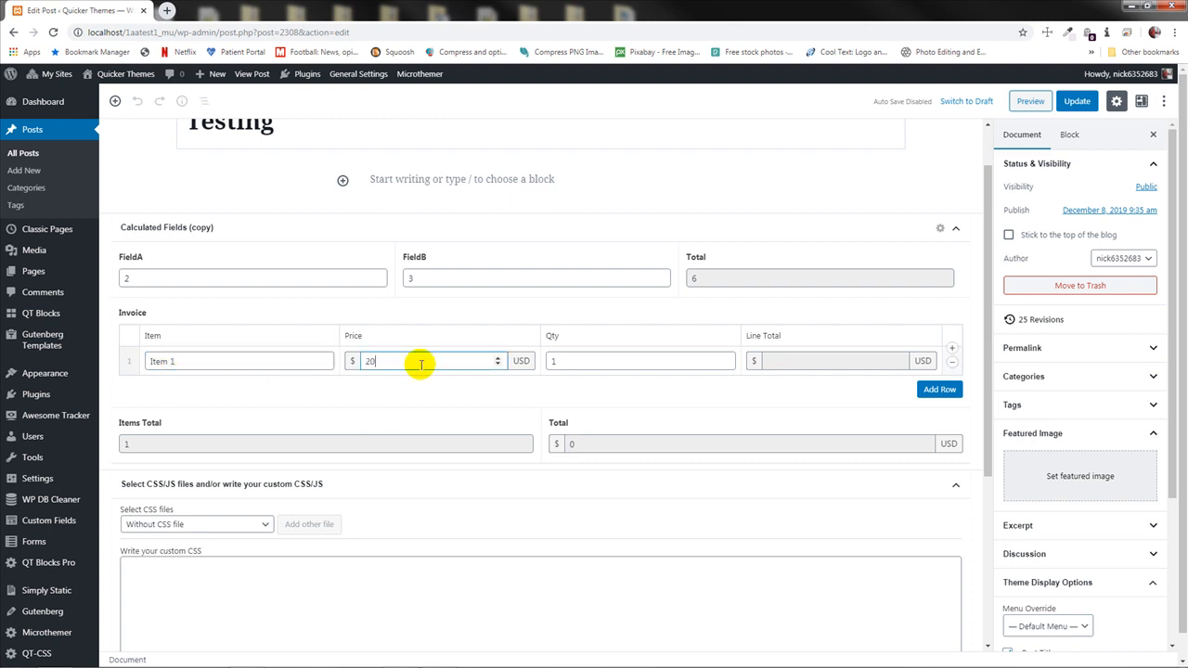
left_click(726, 358)
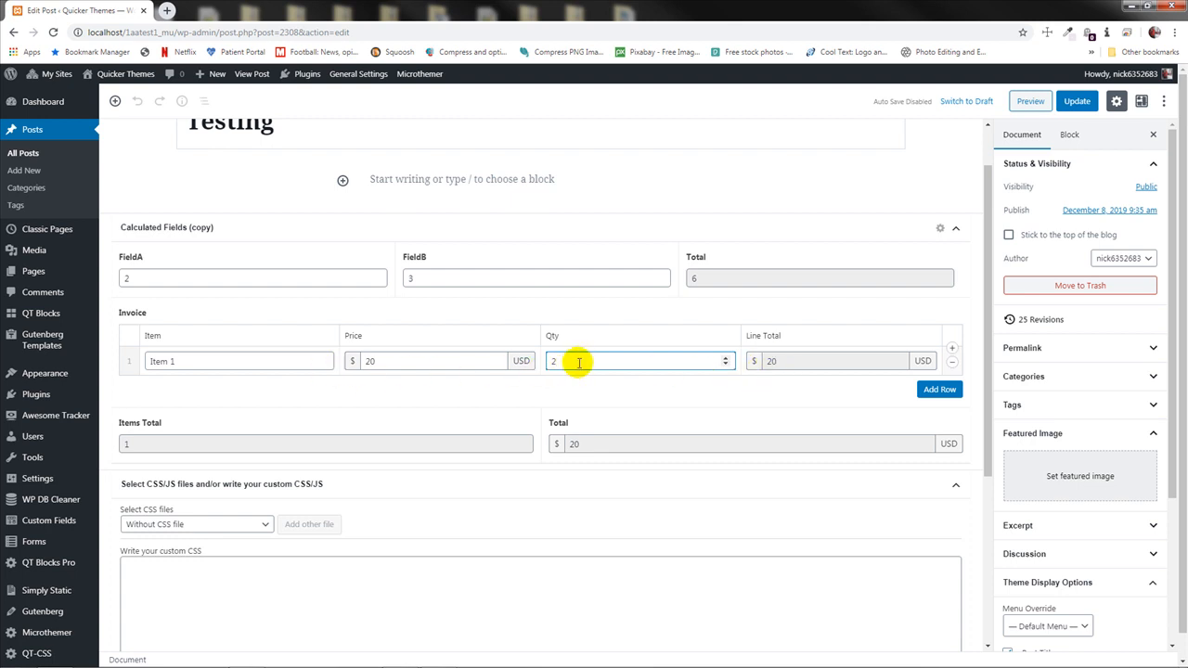
left_click(438, 363)
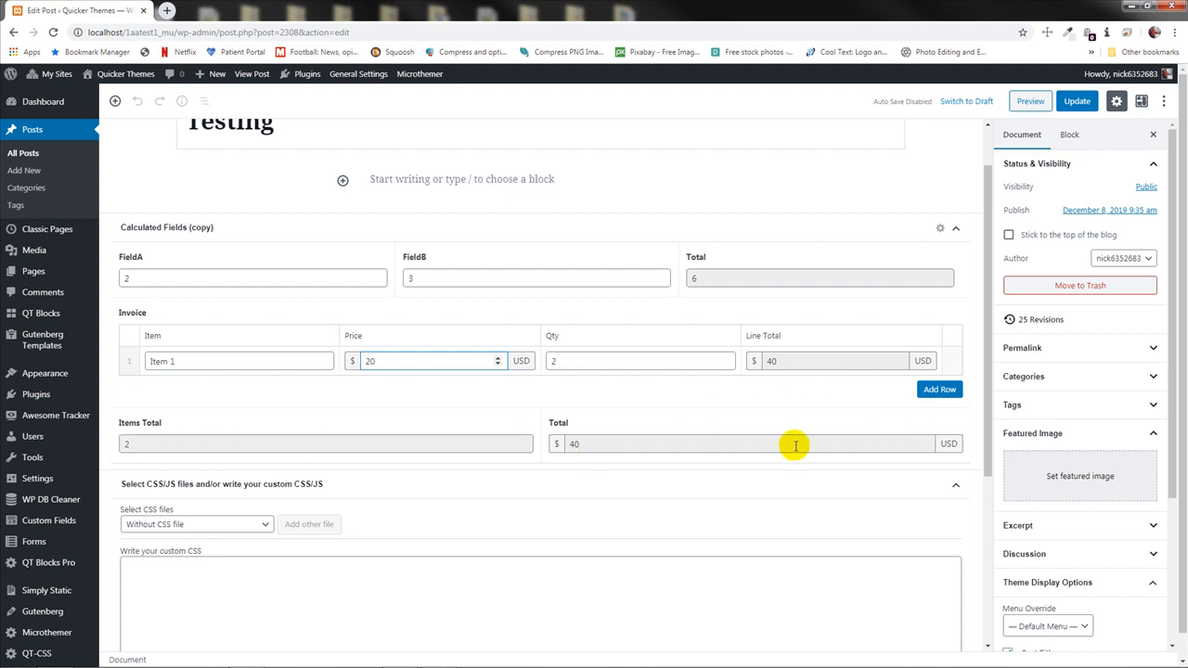
Add a second invoice row for Item 2 with price 50 and quantity 2
left_click(936, 389)
left_click(233, 394)
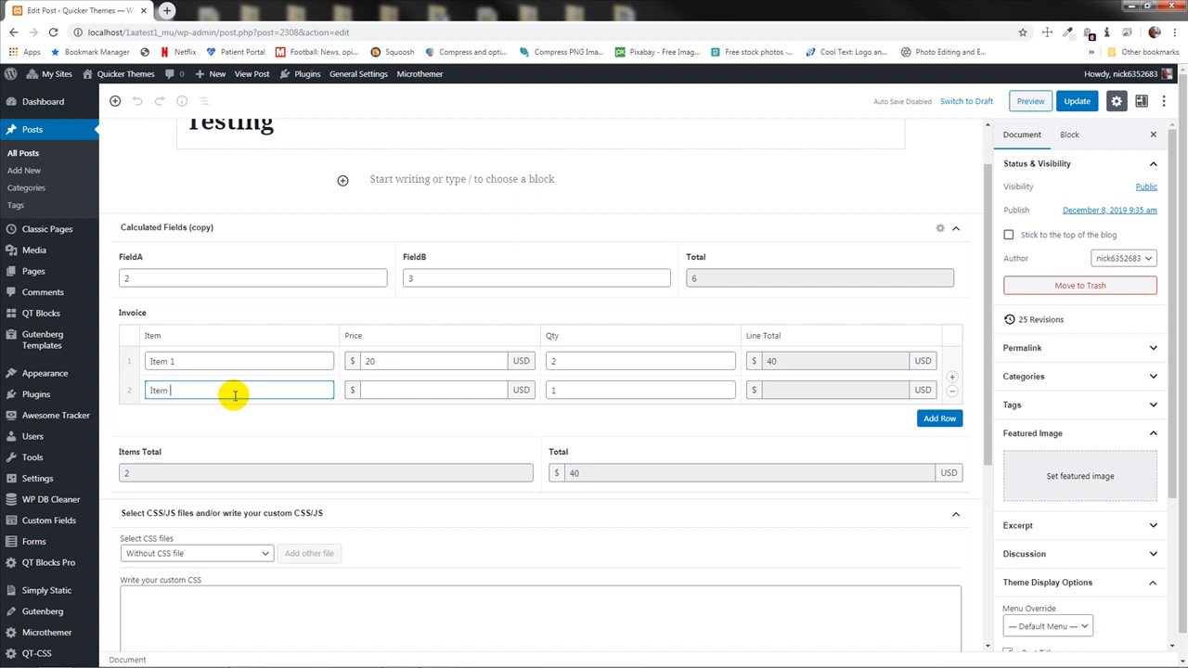
type("Item 2")
left_click(376, 390)
type("50")
left_click(568, 390)
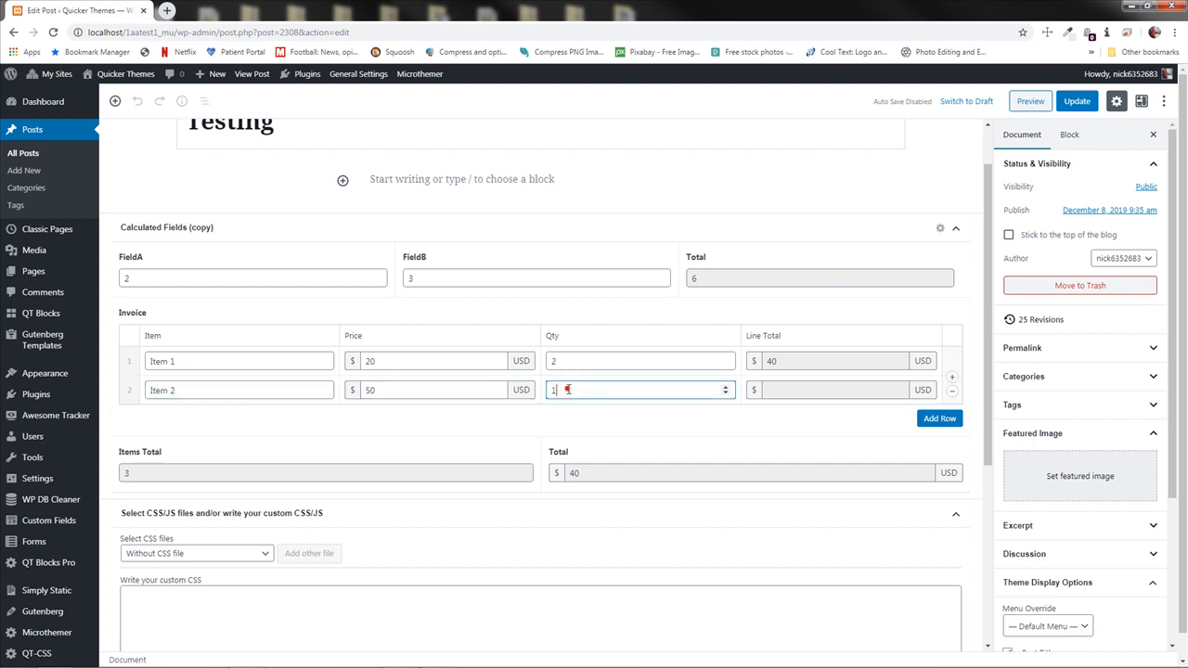
left_click(725, 386)
left_click(676, 417)
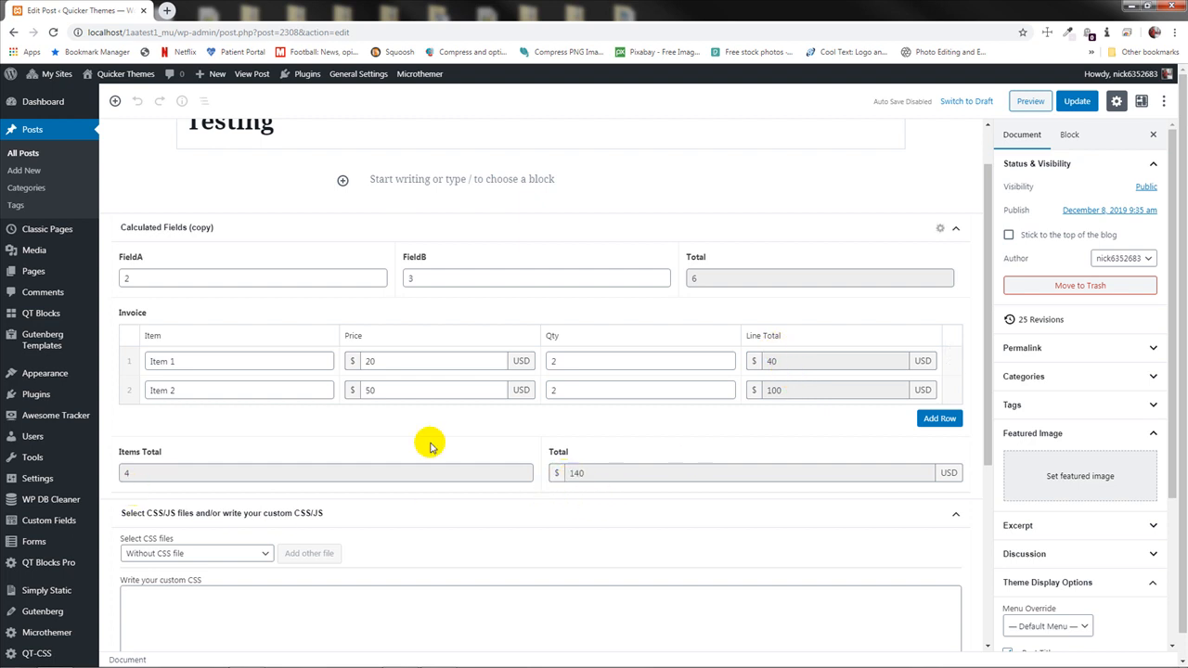
left_click(236, 360)
left_click(230, 388)
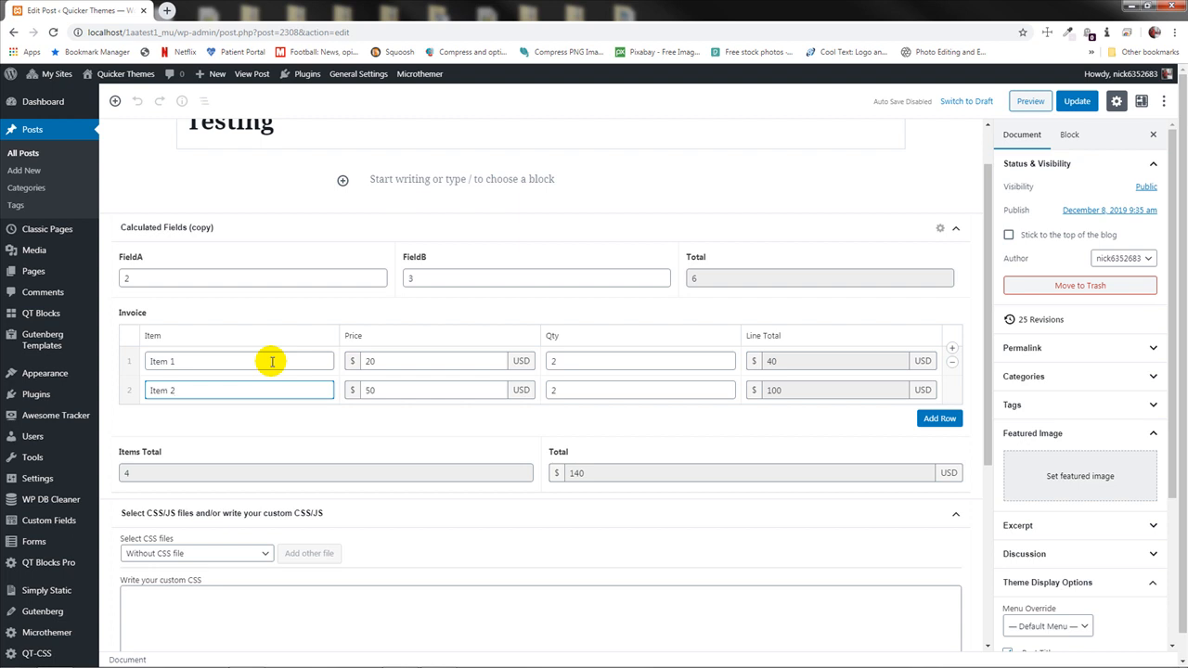
left_click(215, 363)
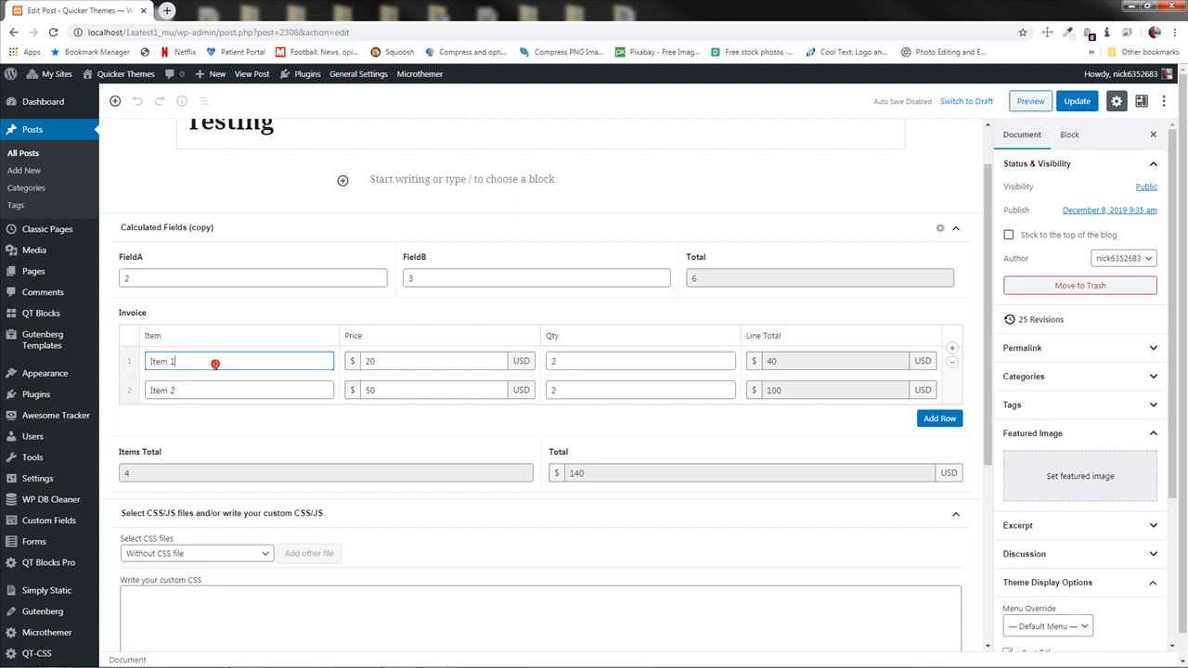
left_click(407, 365)
left_click(208, 391)
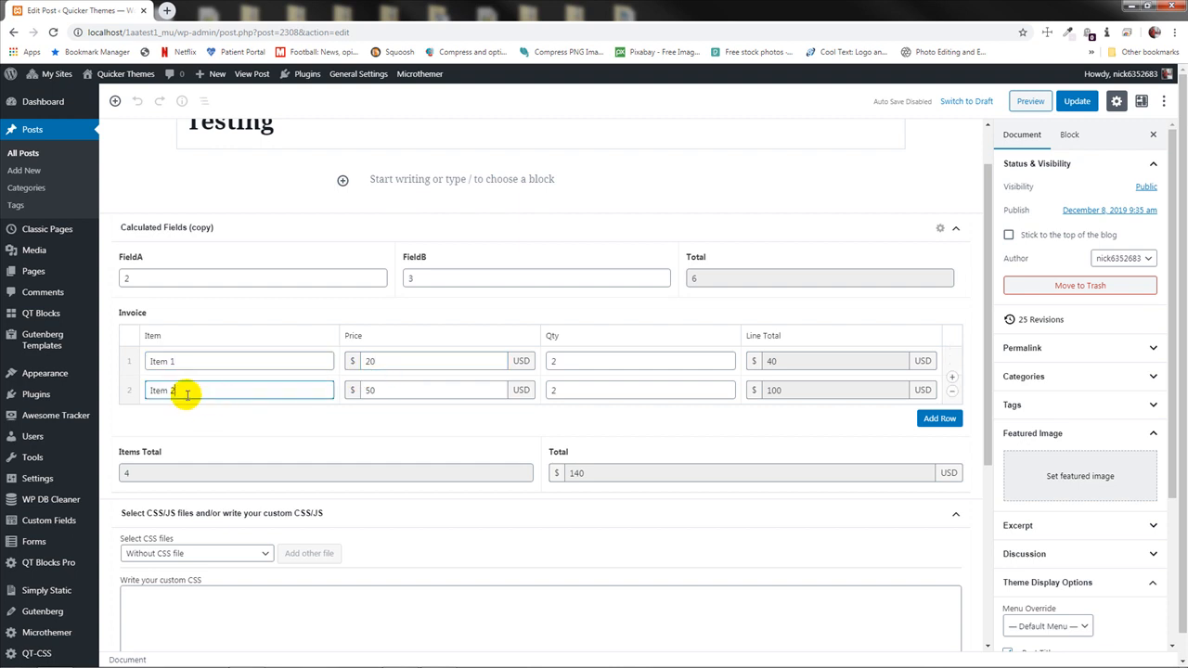
left_click(397, 398)
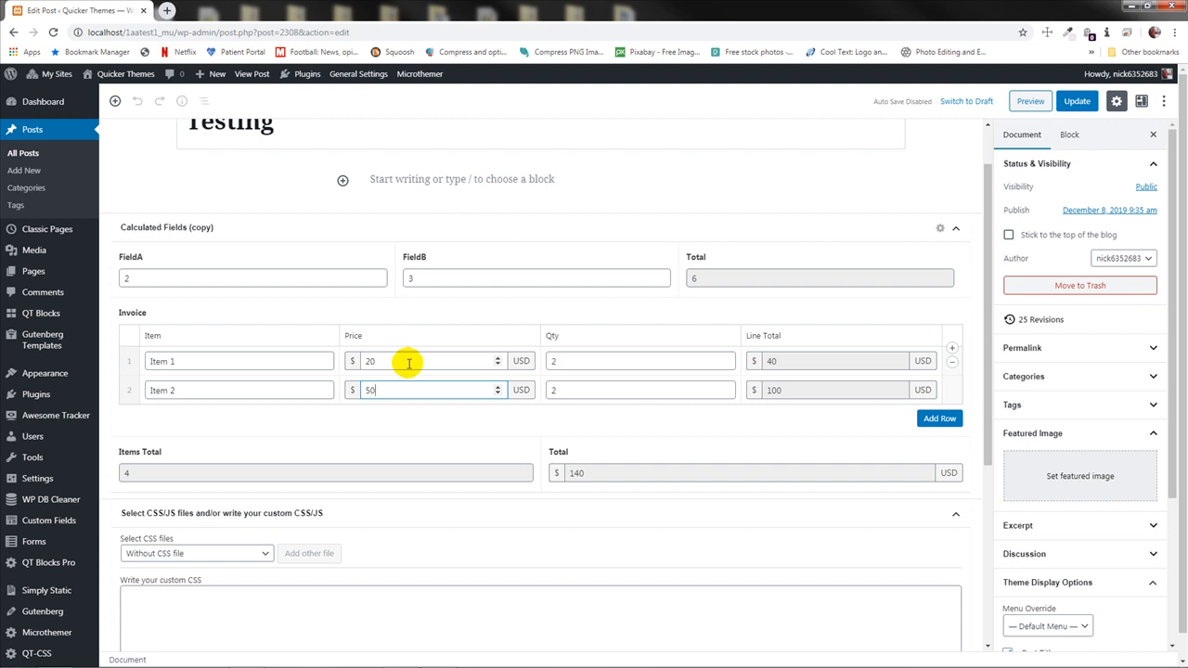
Remove both the Item 1 and Item 2 rows from the invoice
left_click(953, 366)
left_click(968, 342)
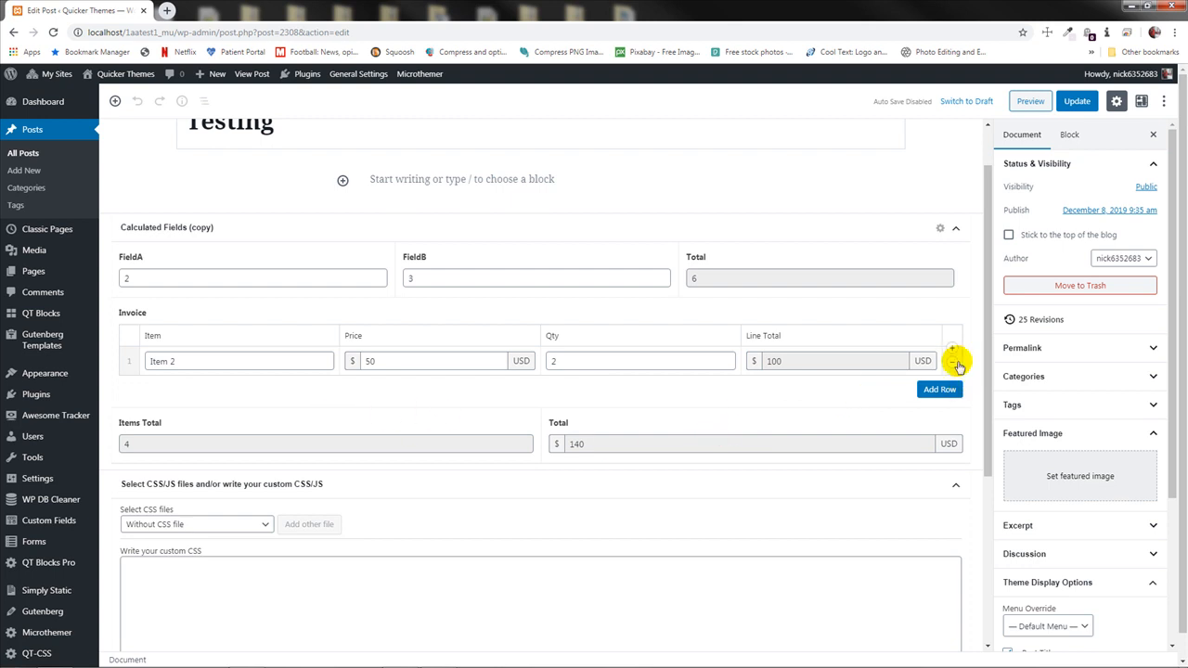
left_click(956, 364)
left_click(962, 345)
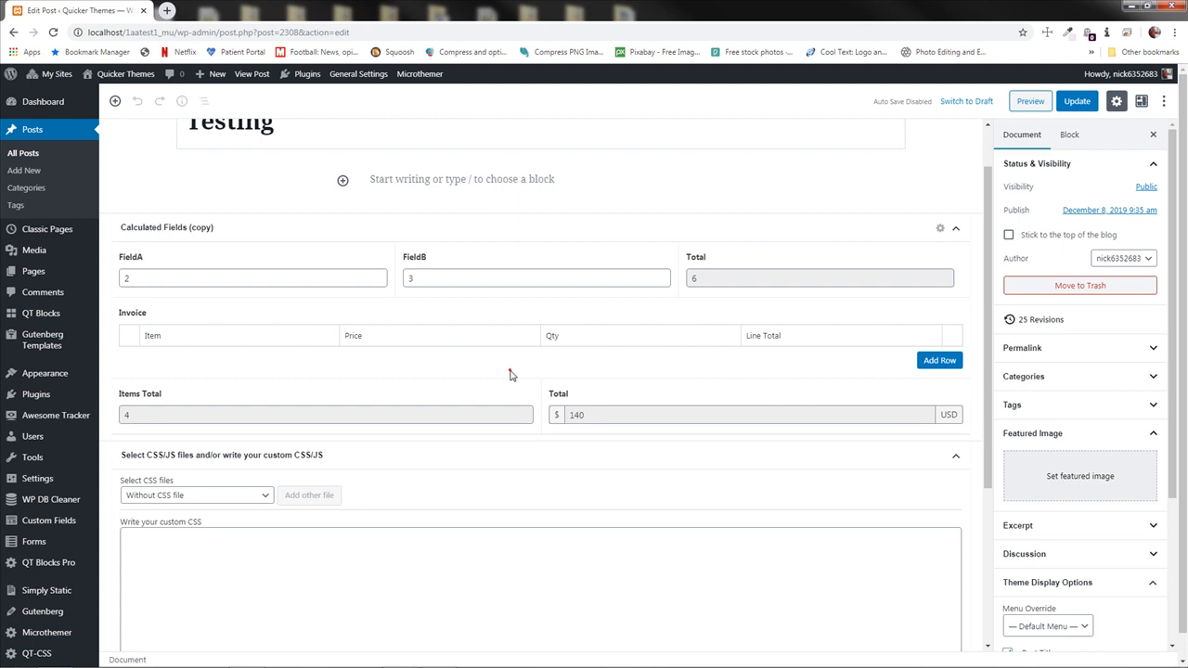
Set FieldA and FieldB to 0 and update the Testing post
left_click(132, 258)
mouse_move(97, 271)
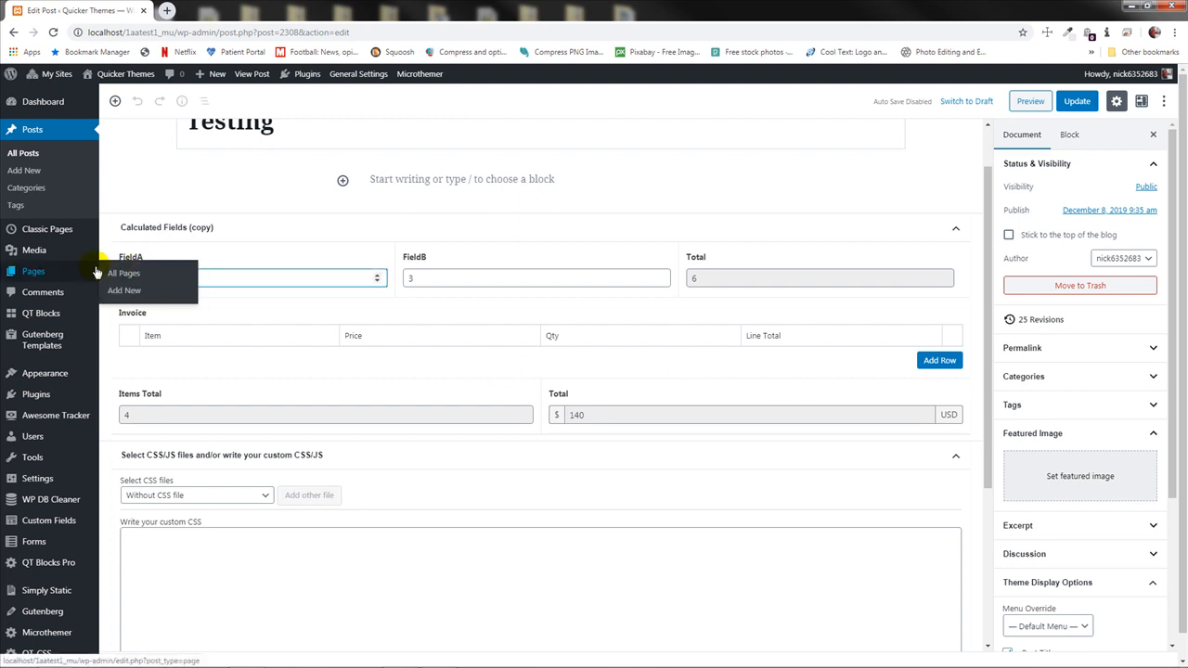
left_click(433, 373)
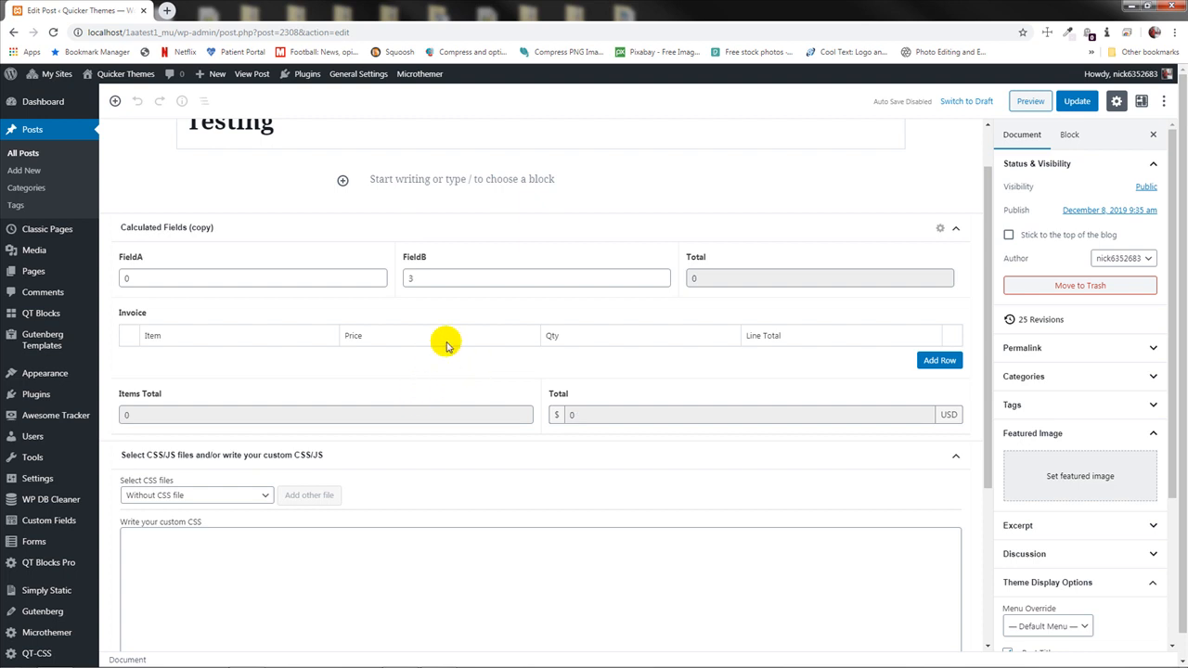
left_click(437, 277)
left_click(435, 306)
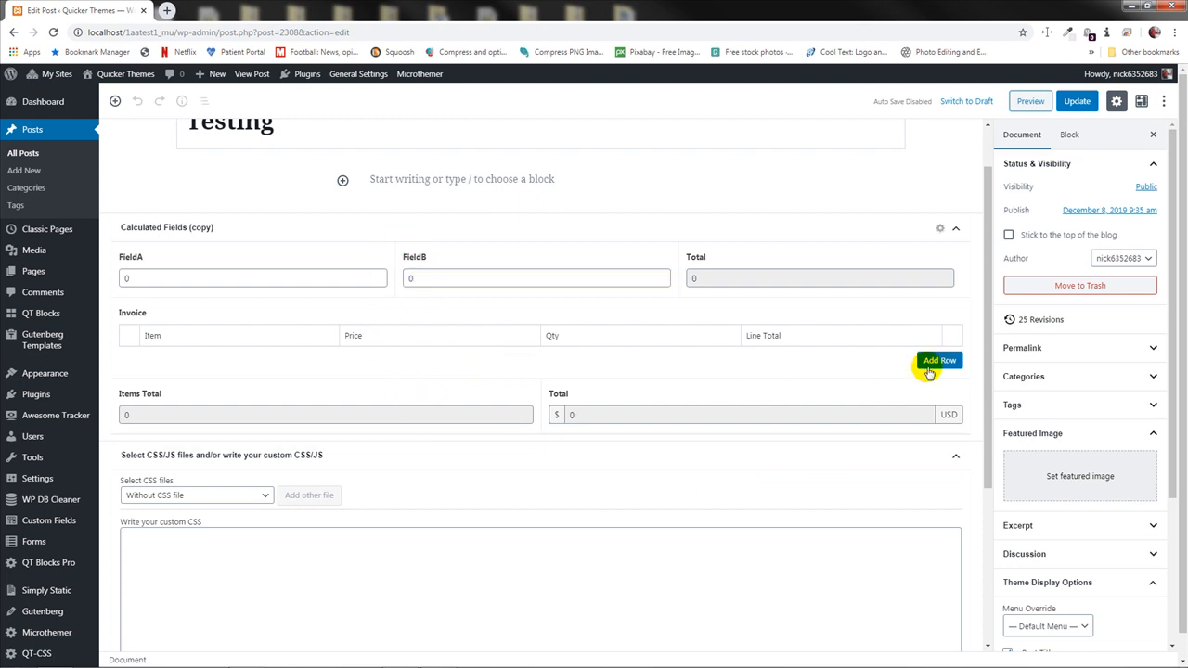
left_click(1074, 102)
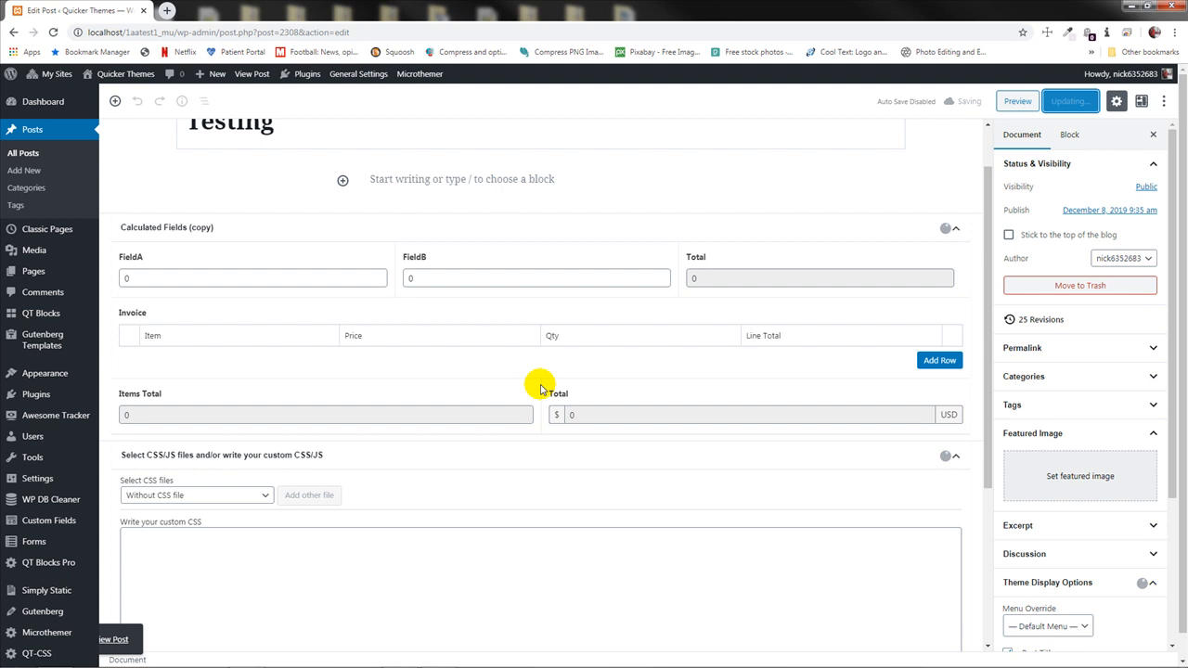
scroll(546, 385, "down", 3)
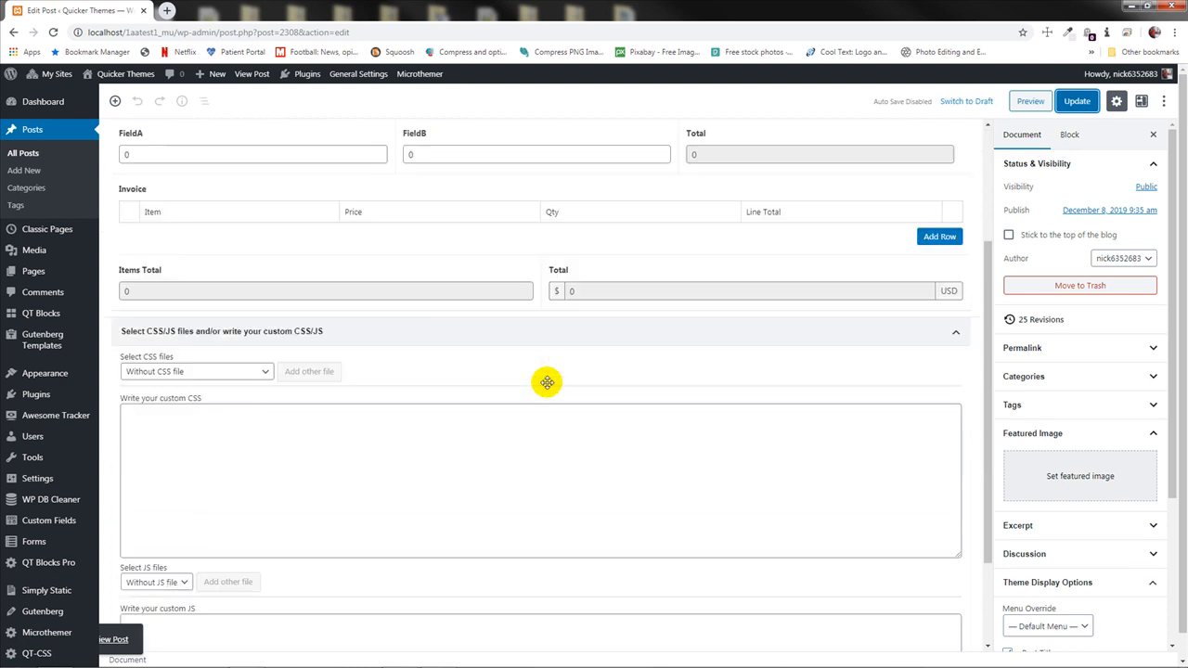
scroll(545, 385, "up", 2)
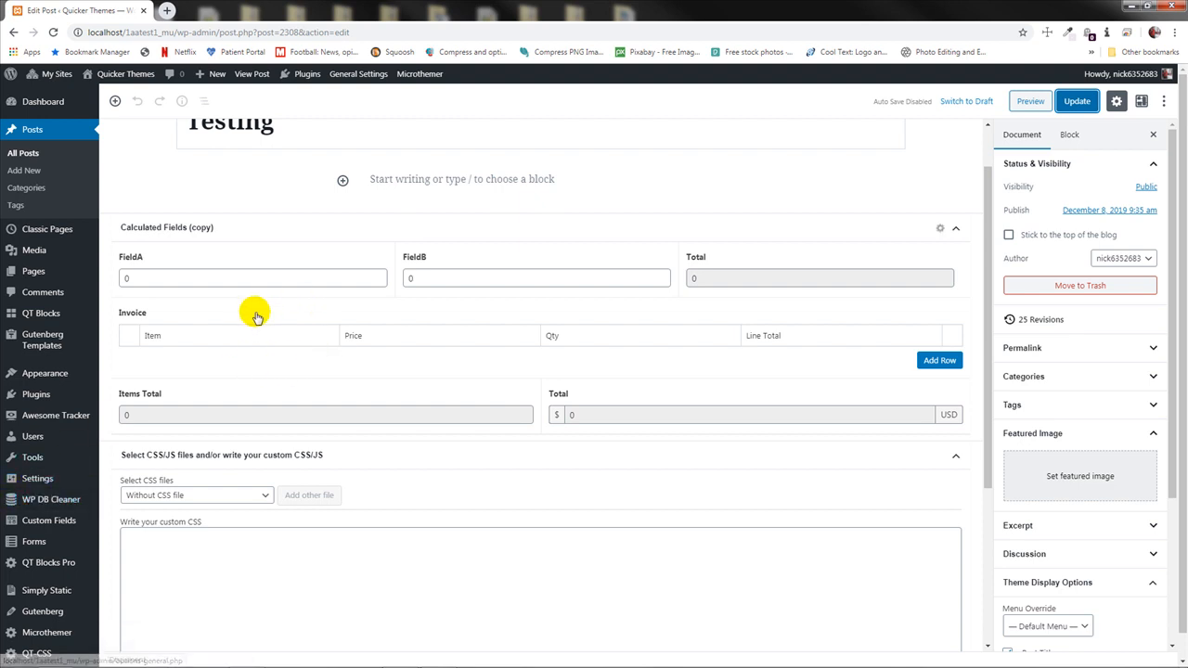
Open the inactive Calculated Fields field group for editing from the custom field groups list
left_click(53, 524)
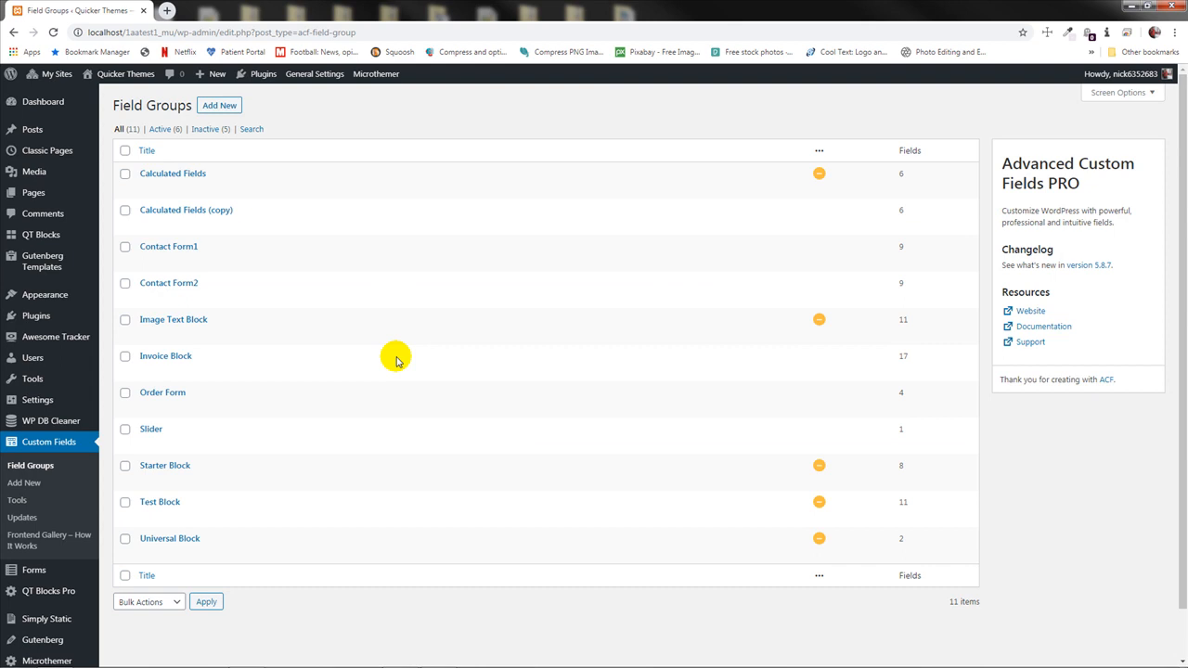
mouse_move(199, 220)
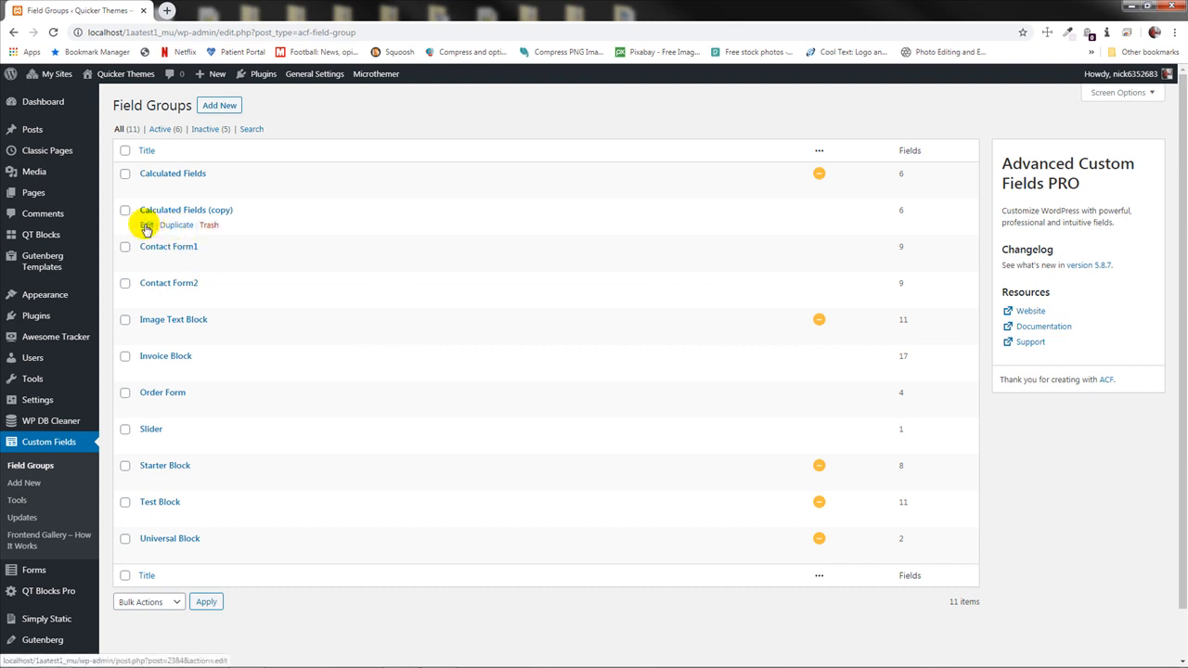
left_click(146, 188)
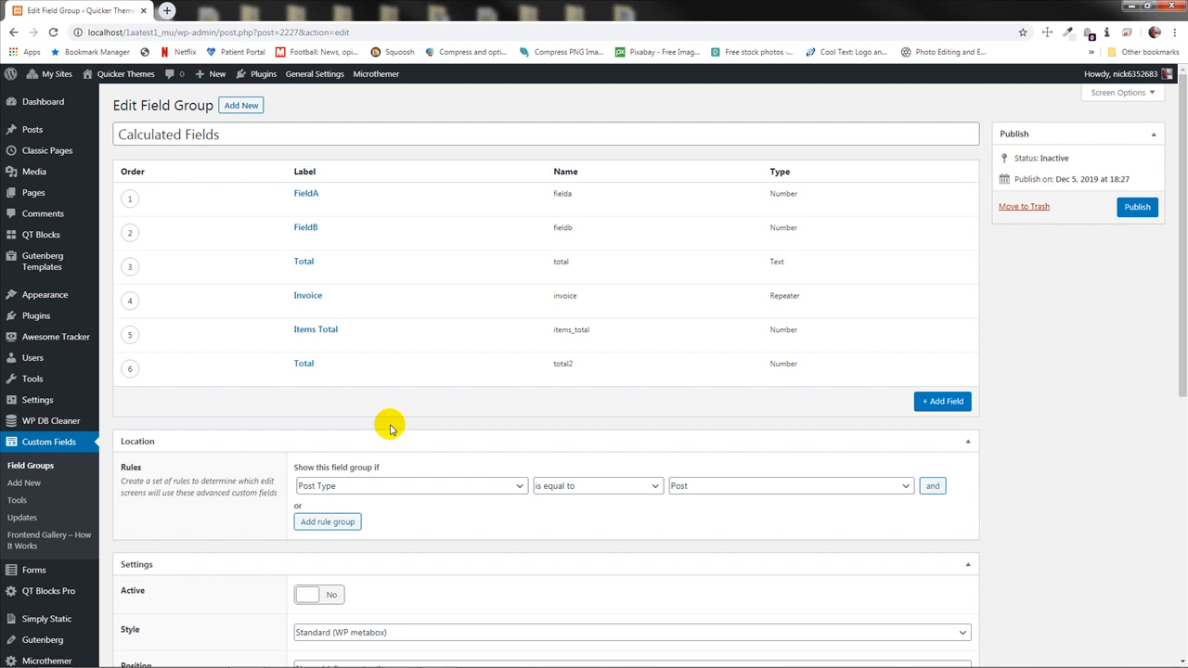
Activate the Calculated Fields field group and publish it
scroll(389, 428, "down", 3)
scroll(390, 428, "up", 3)
scroll(381, 436, "down", 1)
left_click(323, 533)
scroll(889, 453, "up", 1)
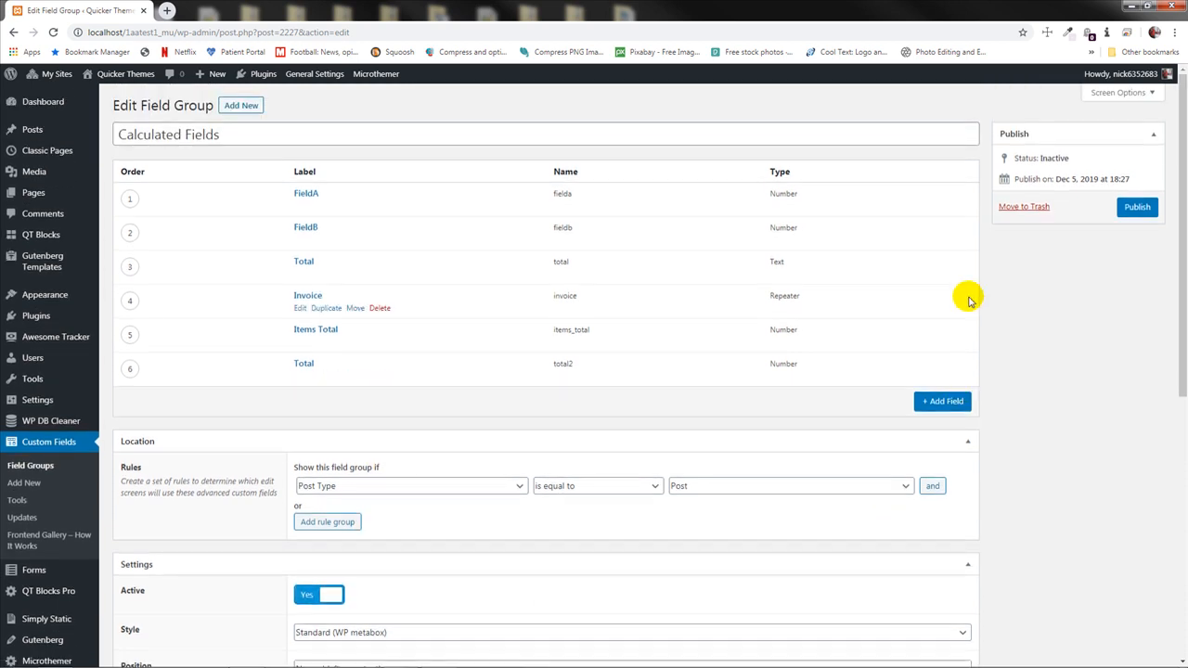
left_click(1136, 206)
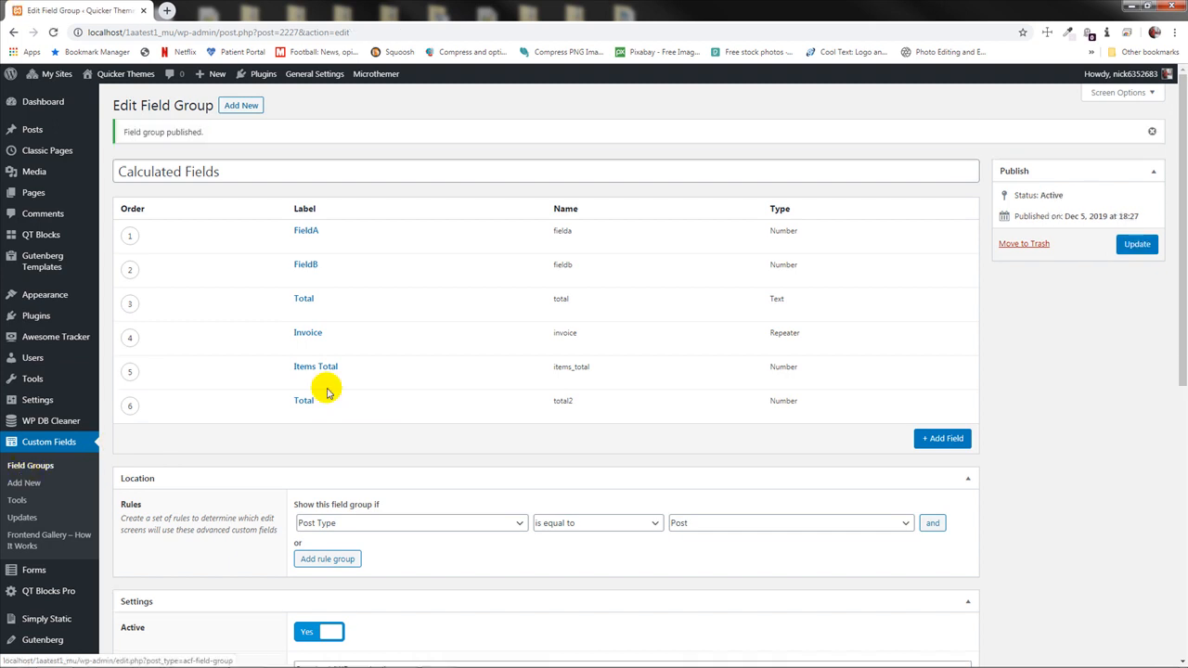
Expand the Invoice repeater field and examine the label, name and type settings of its Qty sub field
mouse_move(299, 380)
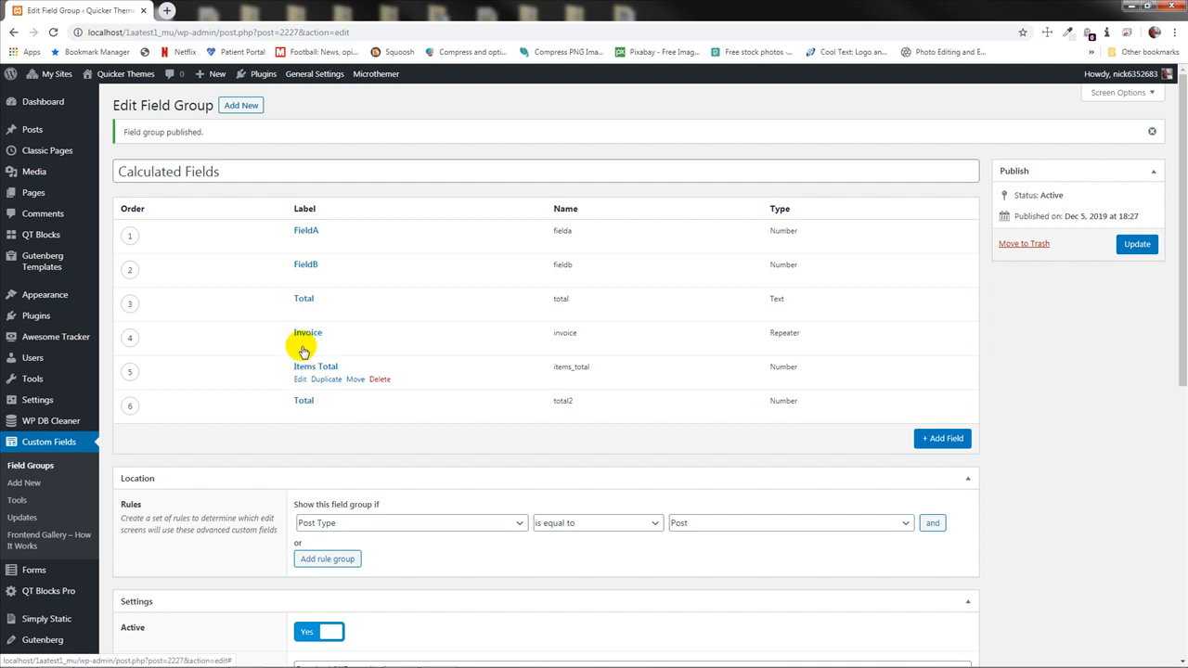
left_click(300, 344)
scroll(411, 480, "down", 4)
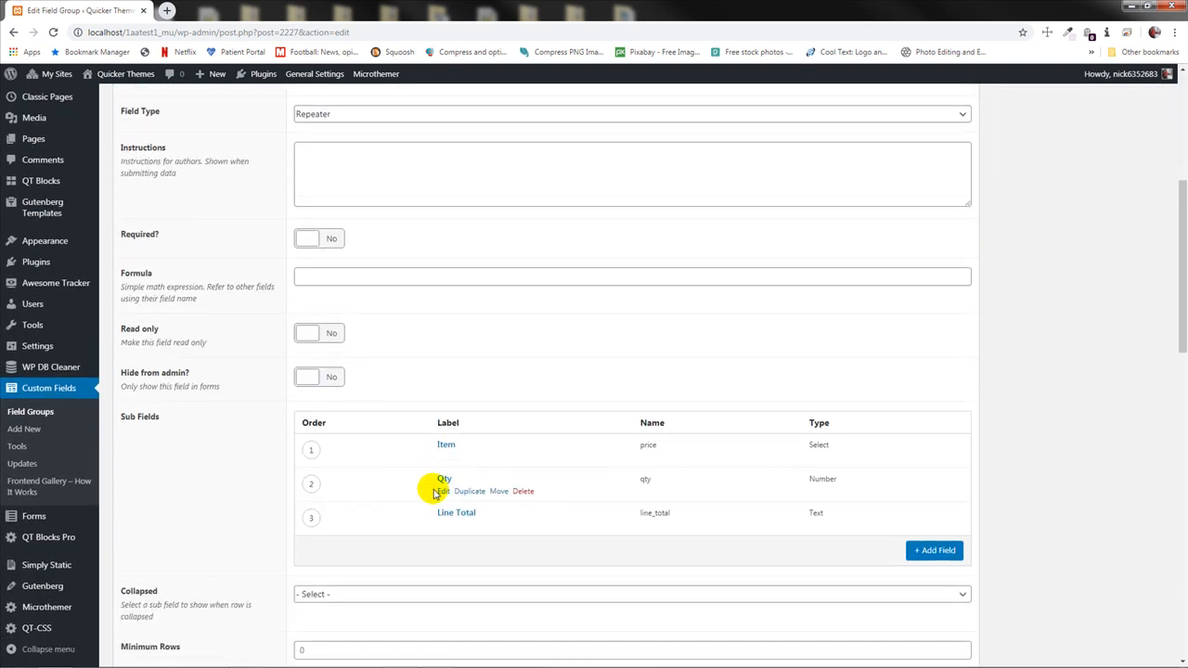
left_click(443, 491)
scroll(385, 493, "down", 2)
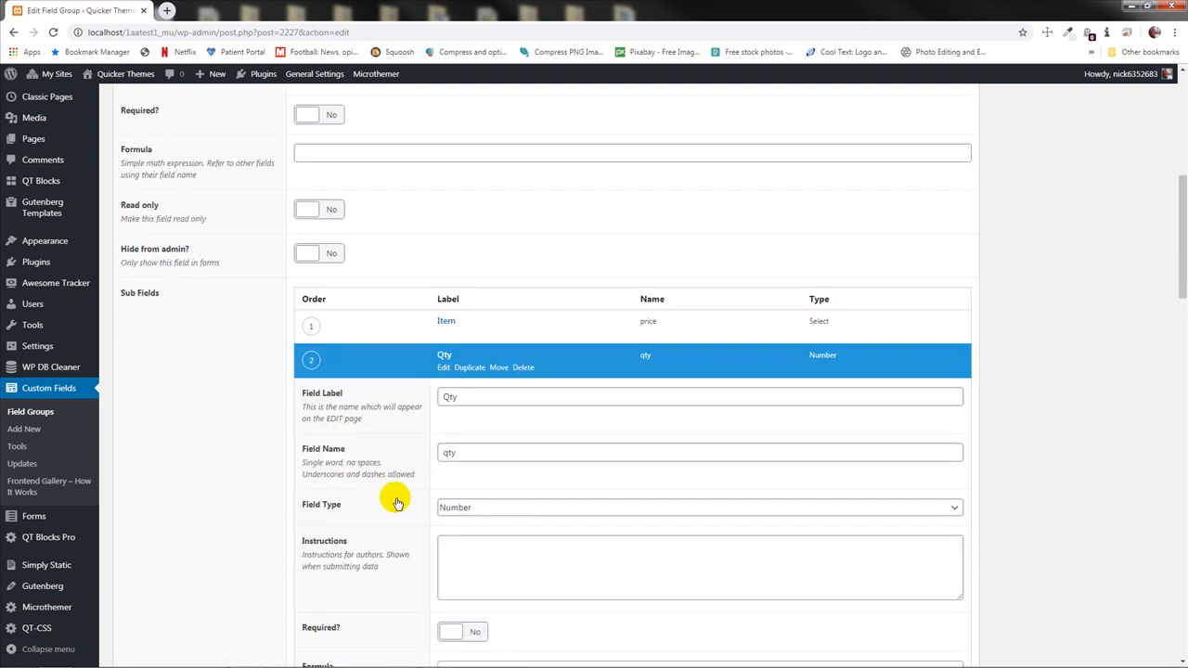
scroll(306, 525, "down", 1)
scroll(324, 531, "up", 1)
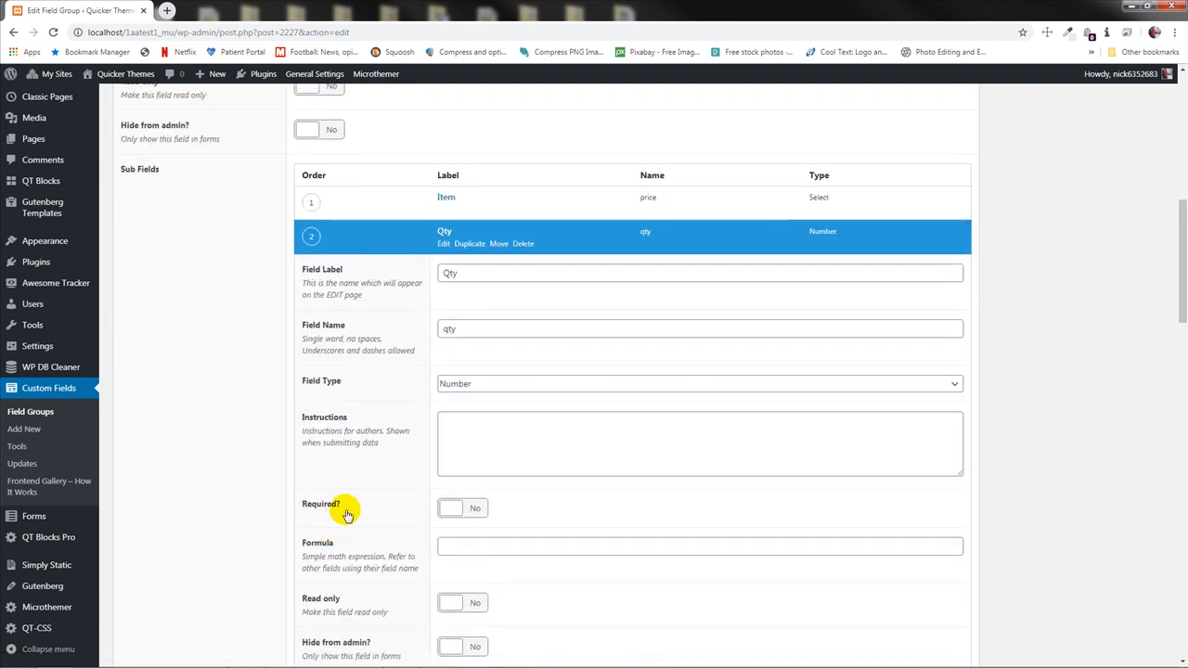
left_click(445, 244)
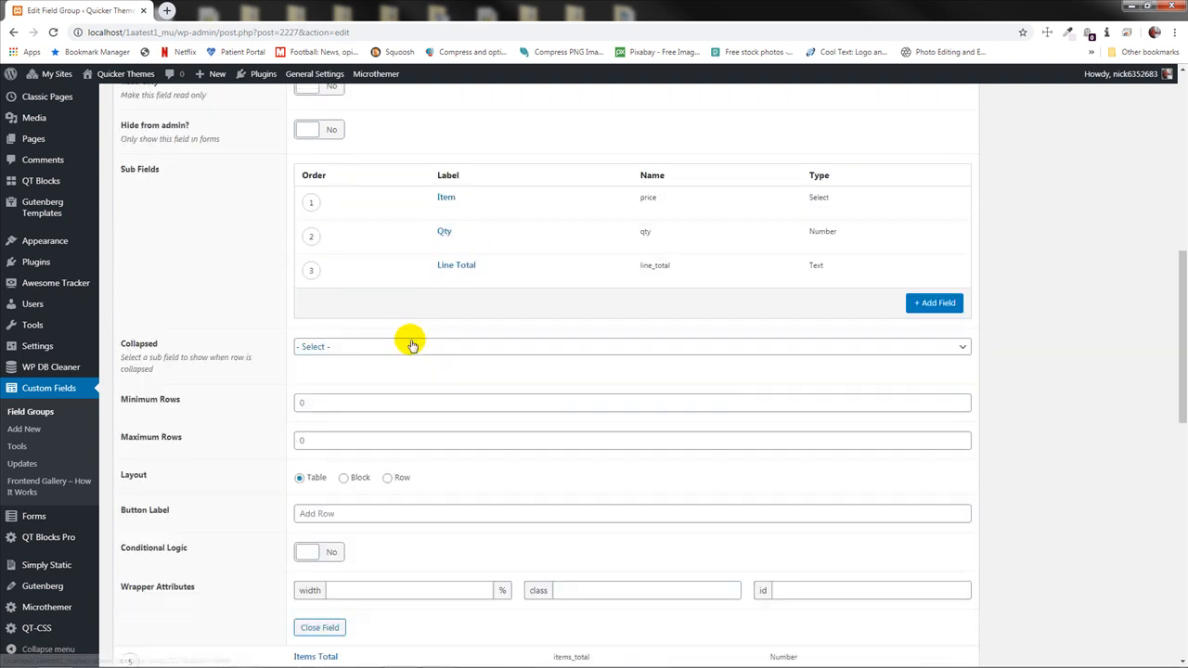
Examine the formula and read-only settings of the Invoice repeater's Line Total sub field
left_click(444, 277)
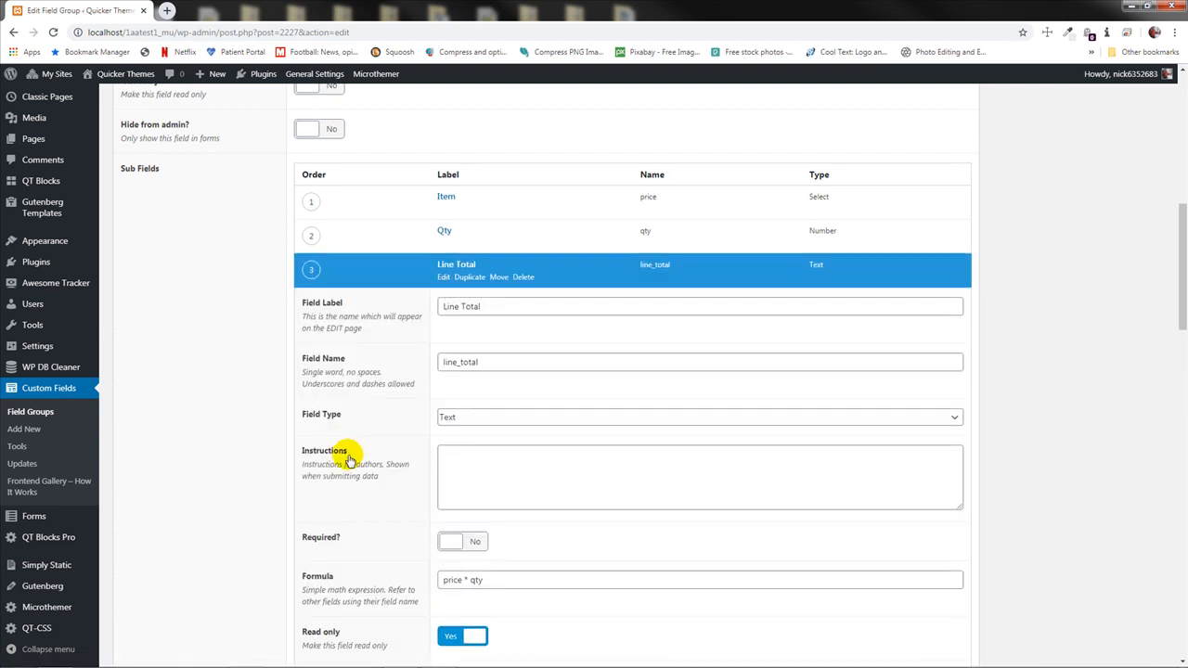
scroll(348, 455, "down", 2)
scroll(371, 390, "up", 2)
left_click(443, 218)
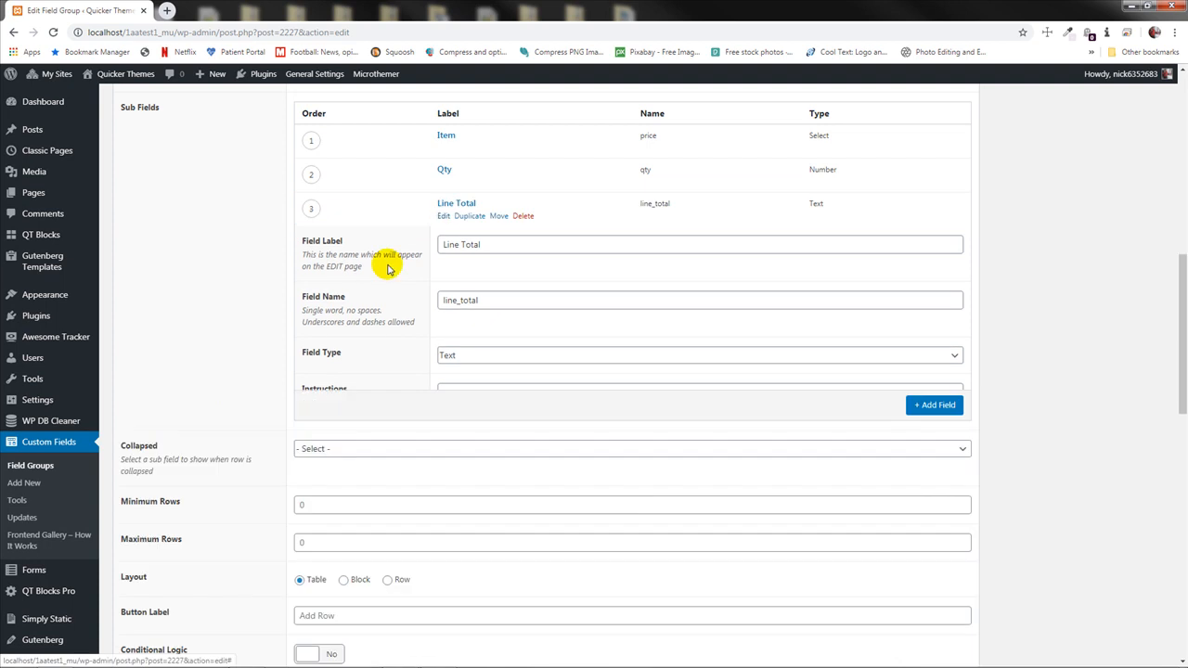
Examine the Item sub field's name and type, and how its choices pair each price value with an item label
left_click(441, 272)
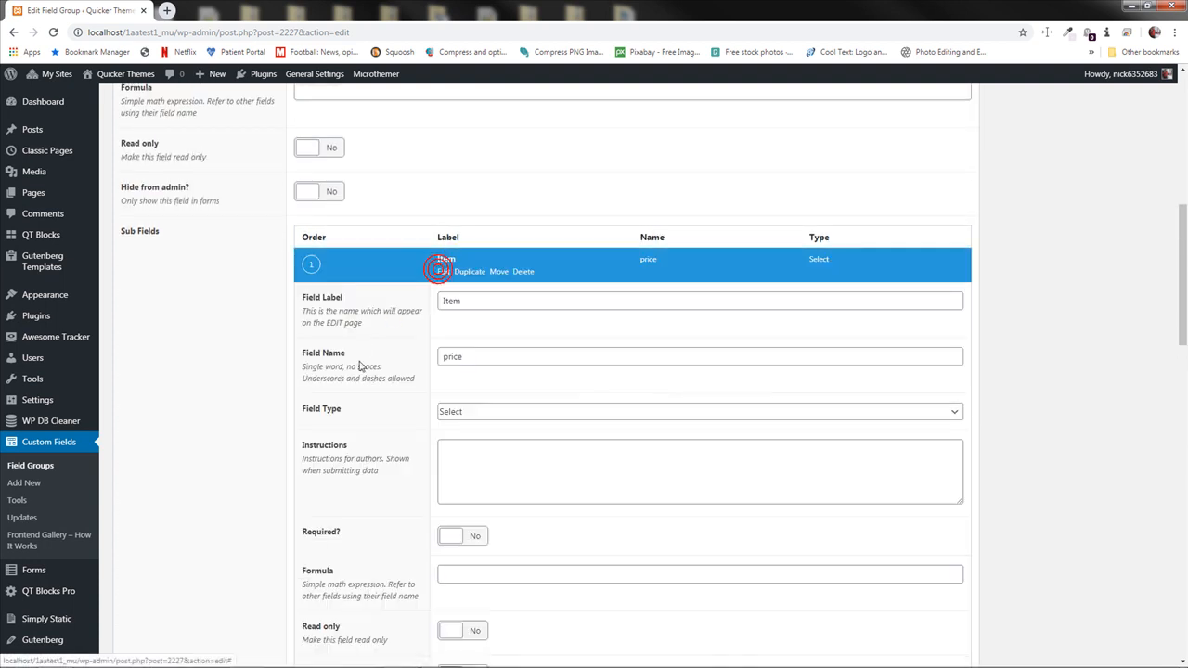
scroll(417, 363, "down", 1)
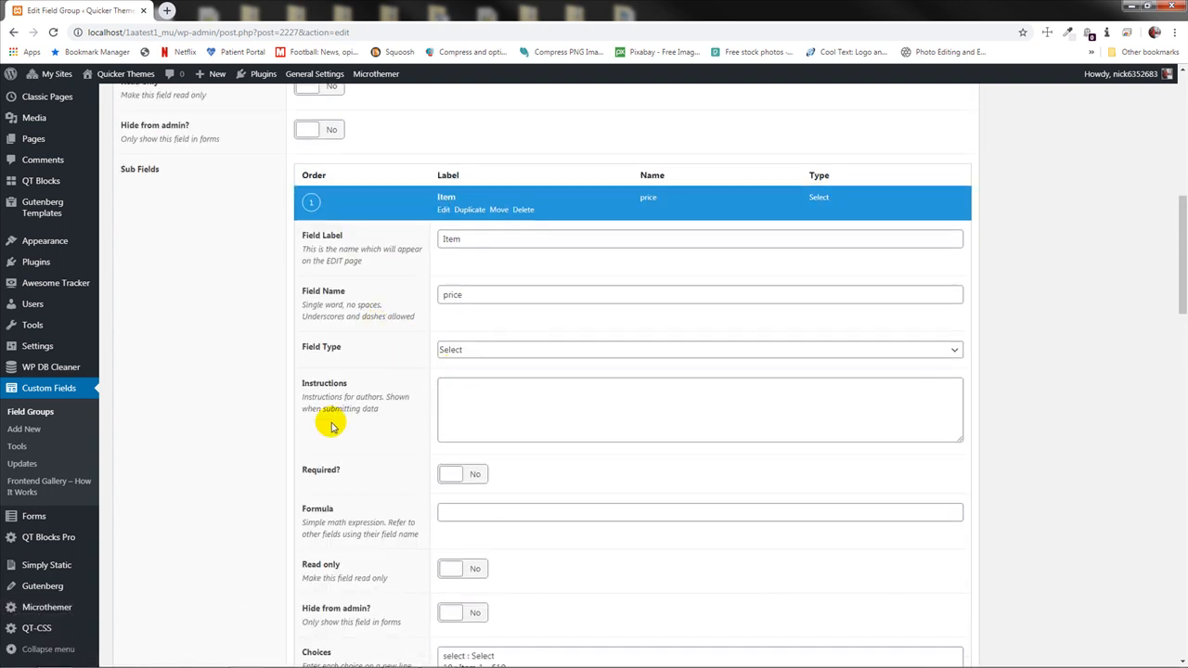
scroll(320, 408, "down", 3)
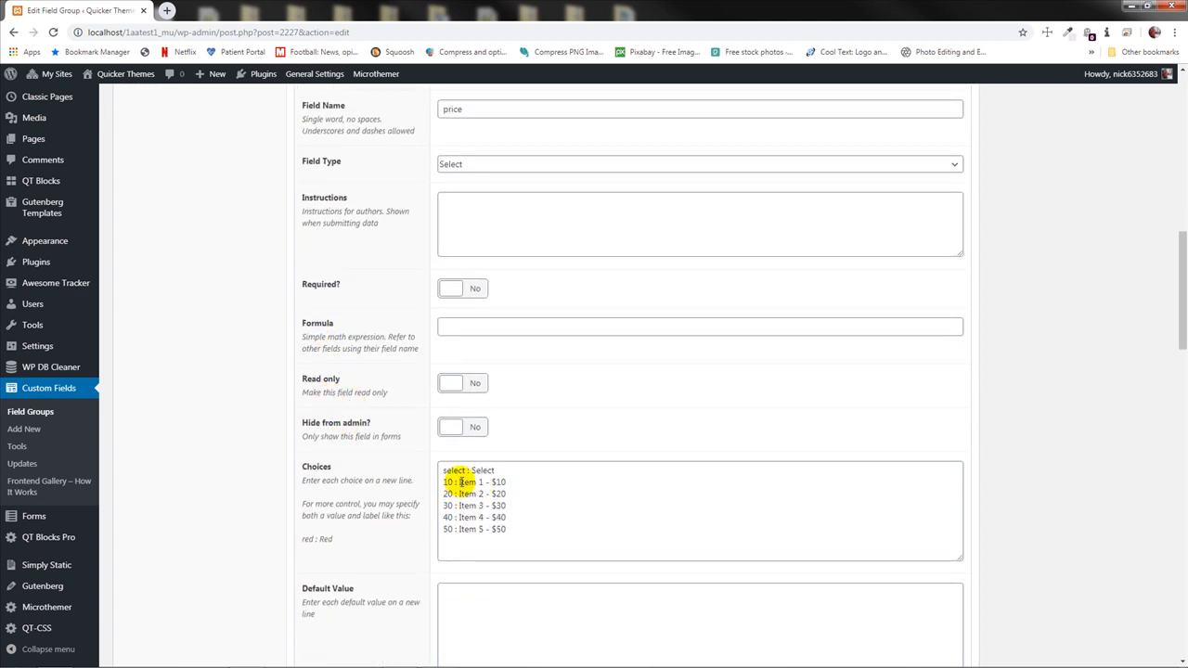
left_click_drag(458, 482, 513, 491)
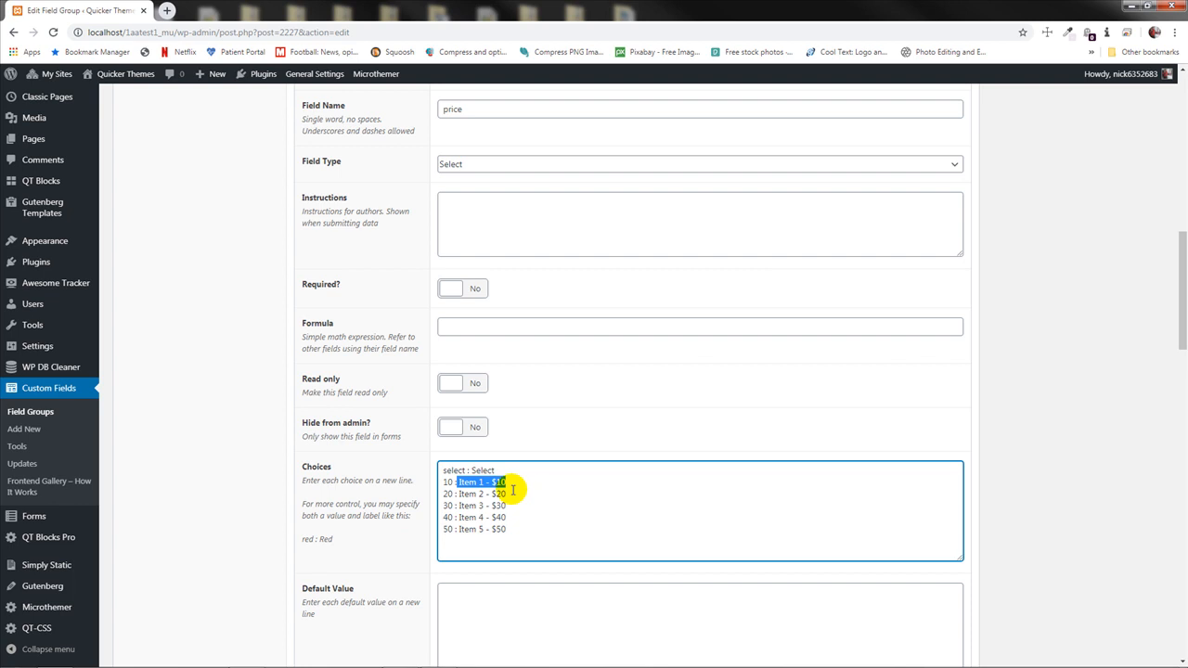
left_click(447, 482)
left_click(549, 494)
left_click(566, 498)
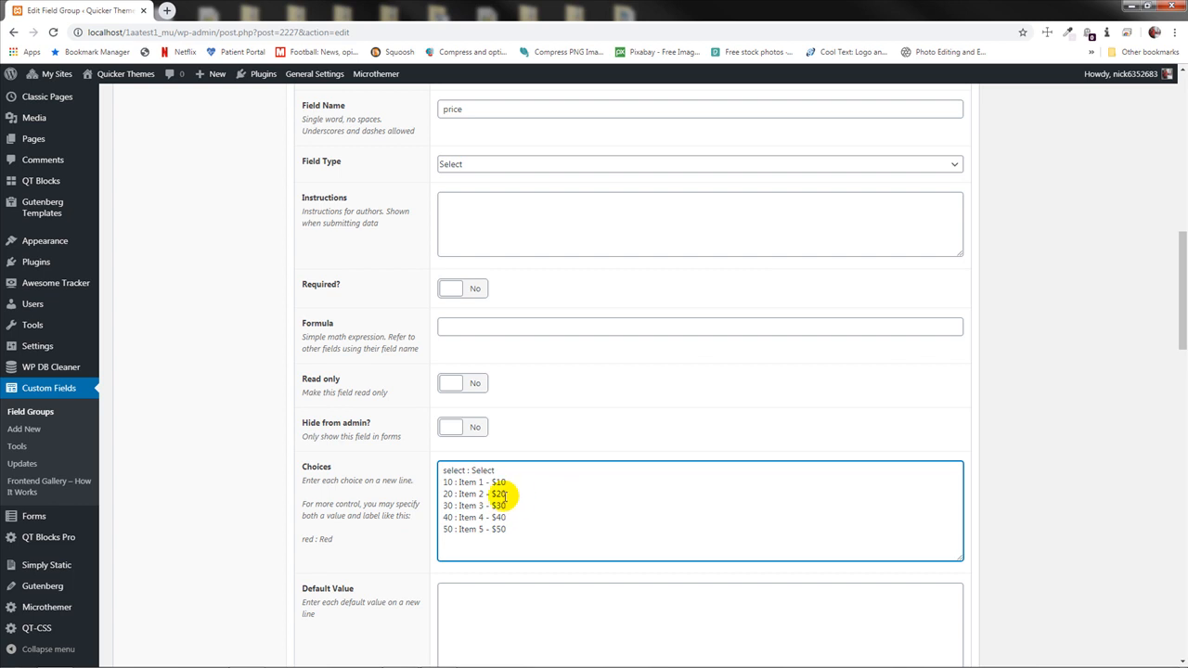
Examine the Qty sub field's formula and default value settings, and collapse the Invoice field
scroll(557, 506, "down", 5)
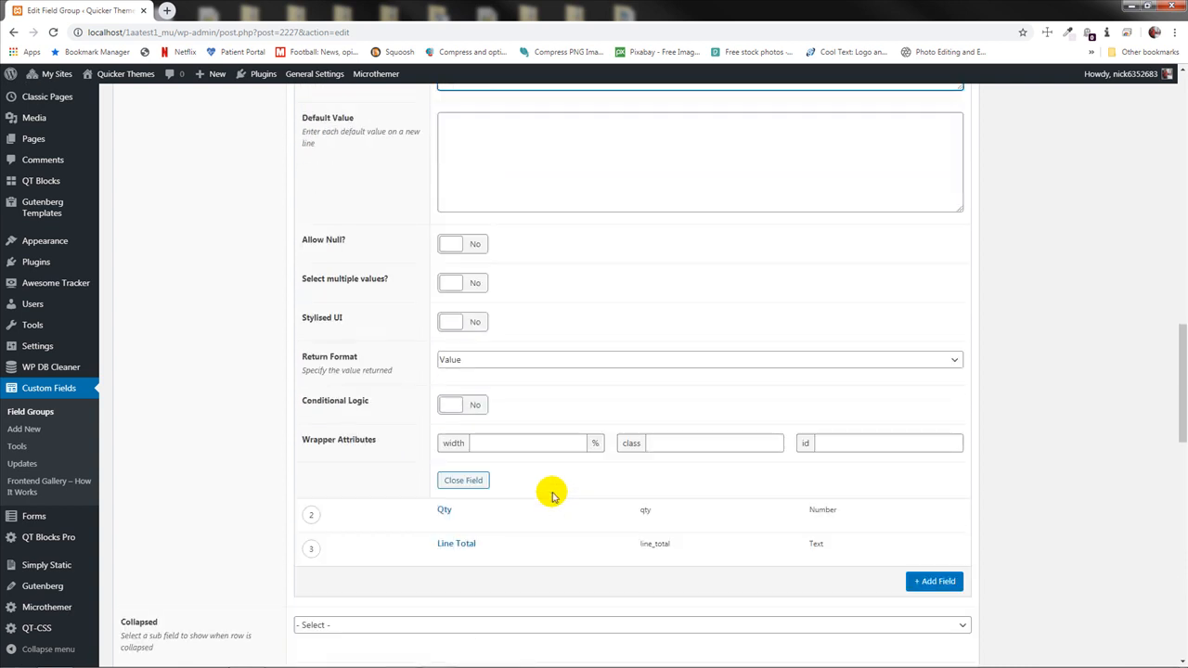
scroll(552, 496, "down", 1)
left_click(442, 437)
scroll(380, 438, "down", 4)
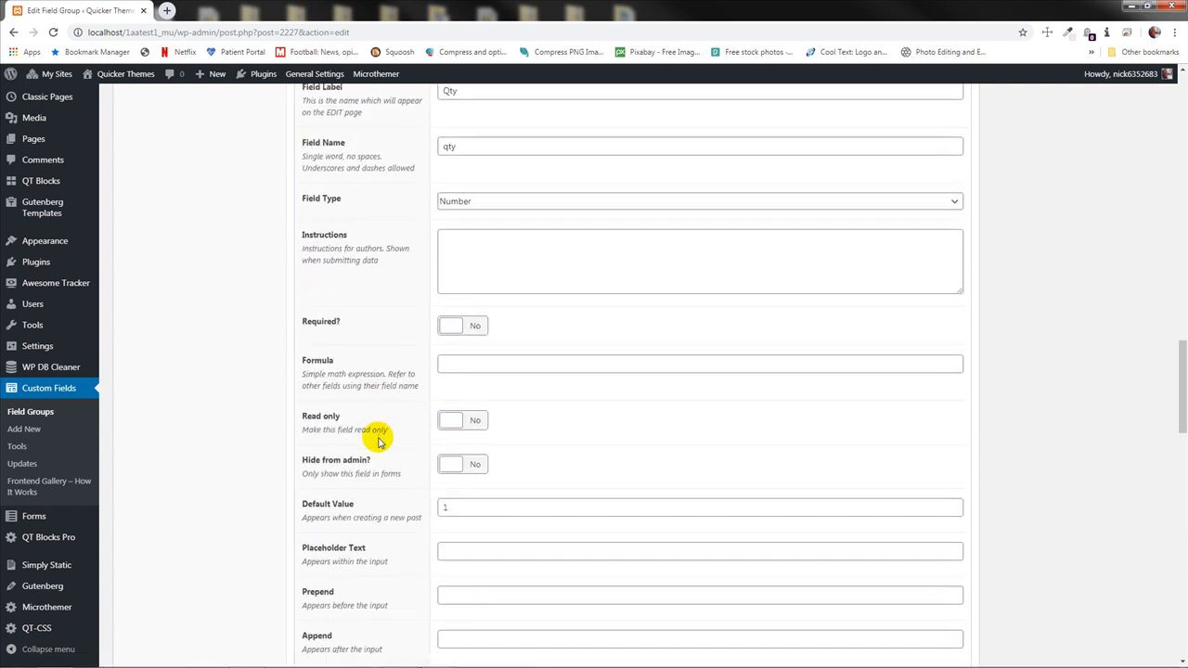
scroll(379, 442, "down", 3)
scroll(379, 442, "up", 10)
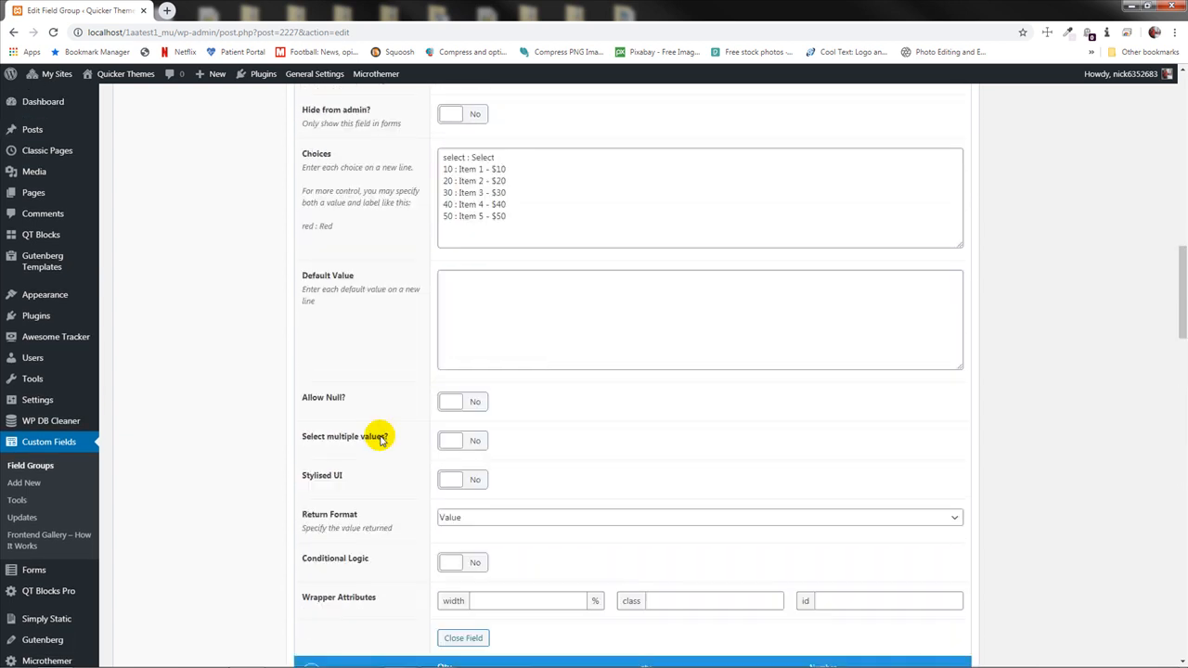
scroll(411, 413, "up", 7)
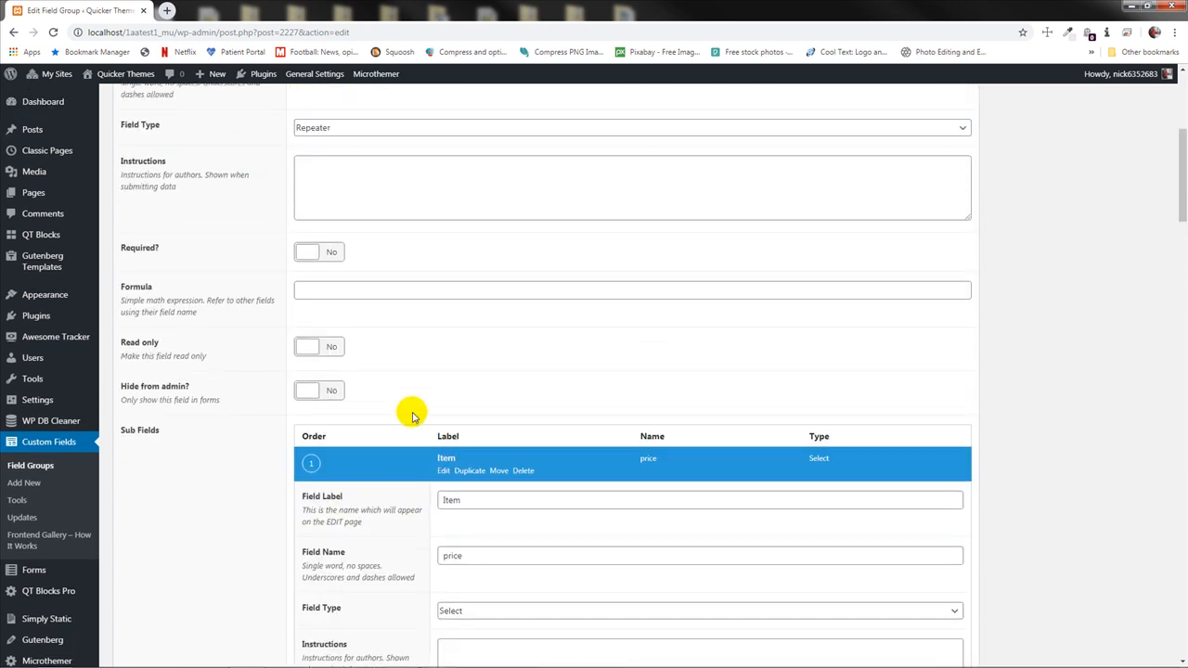
scroll(412, 414, "up", 4)
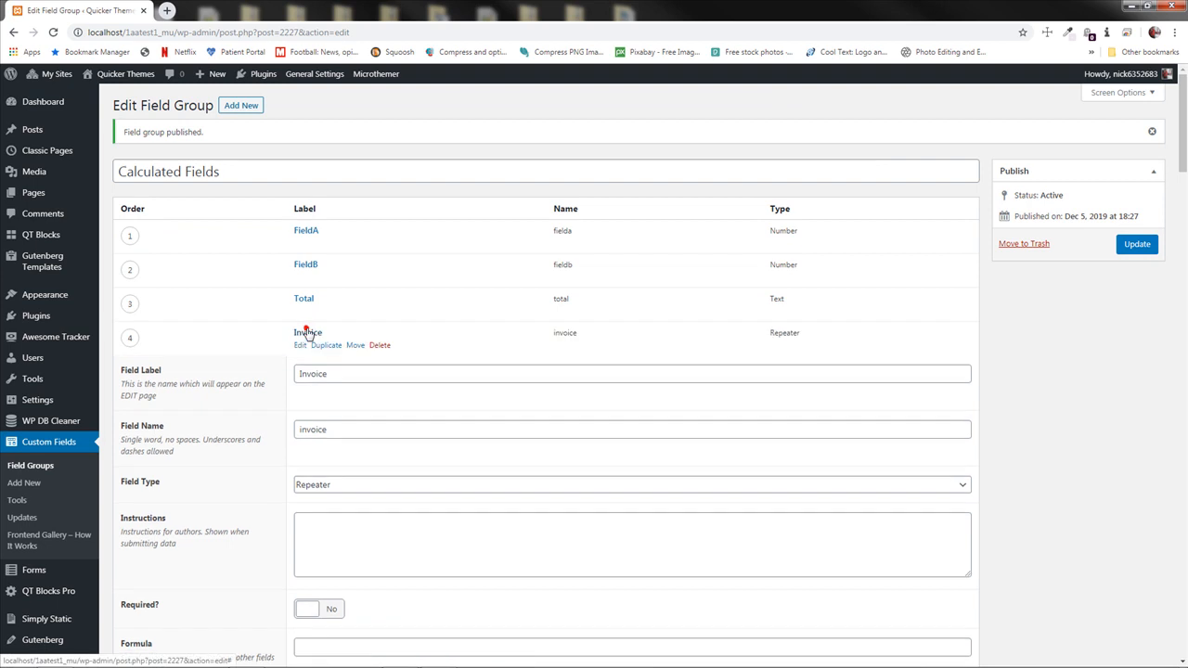
left_click(307, 332)
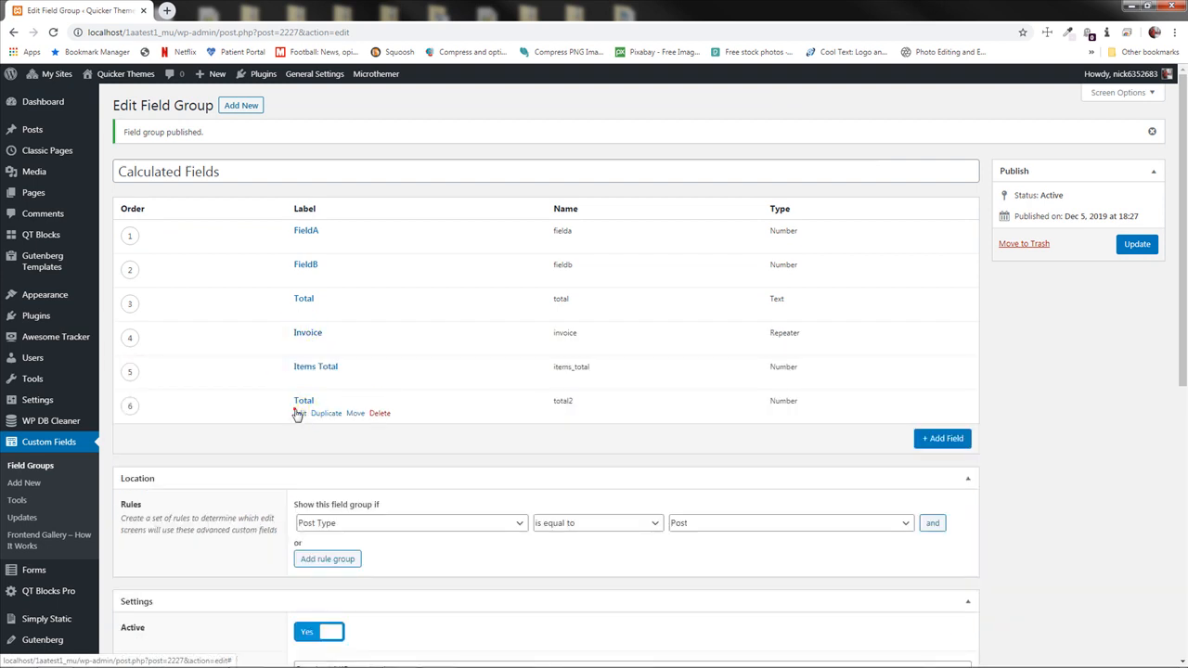
Examine the formula and read-only settings of the total2 field
left_click(298, 413)
scroll(232, 432, "down", 3)
scroll(236, 433, "up", 1)
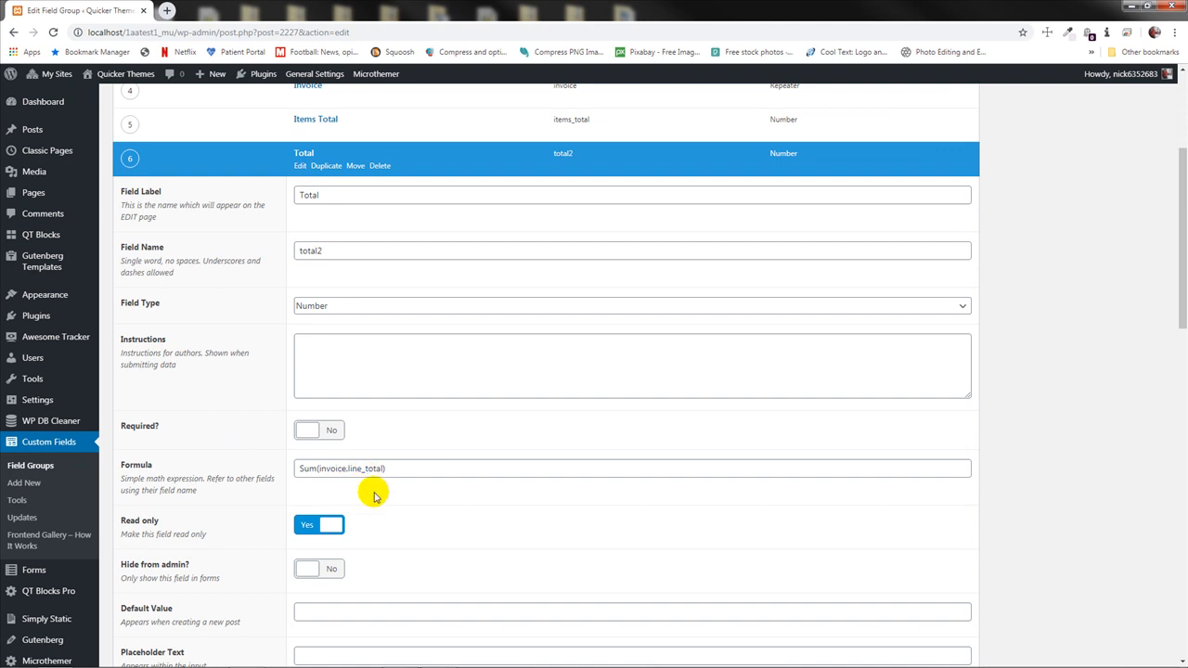
scroll(372, 499, "up", 3)
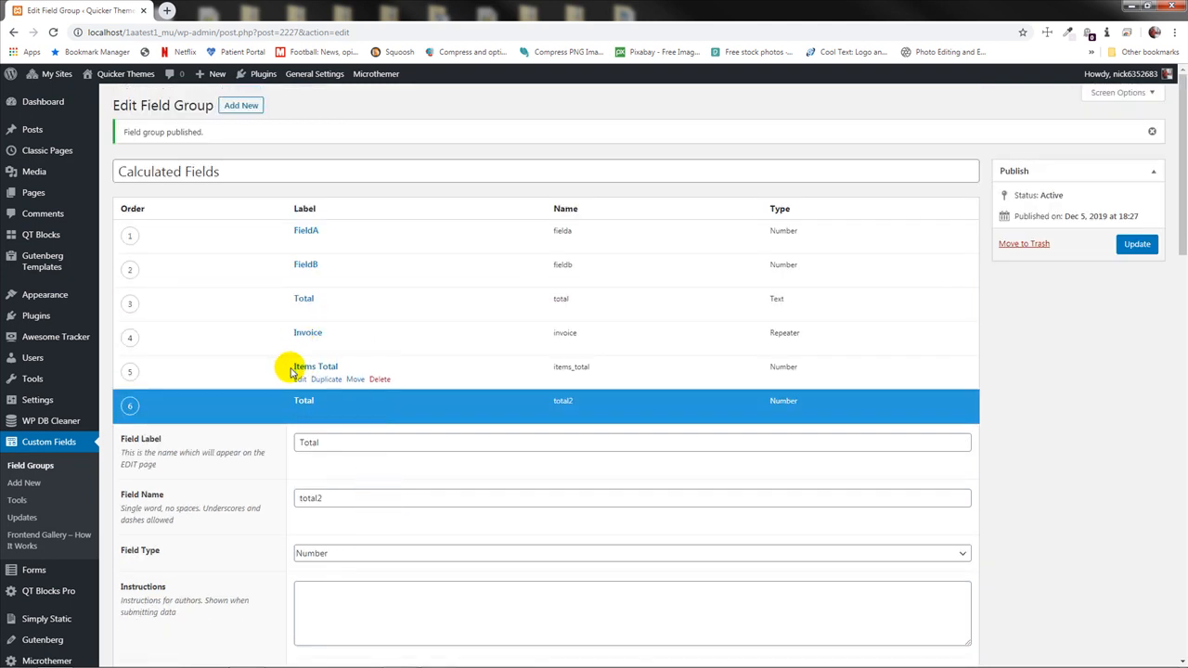
Look over the Items Total field and the total2 field, and collapse both
left_click(299, 379)
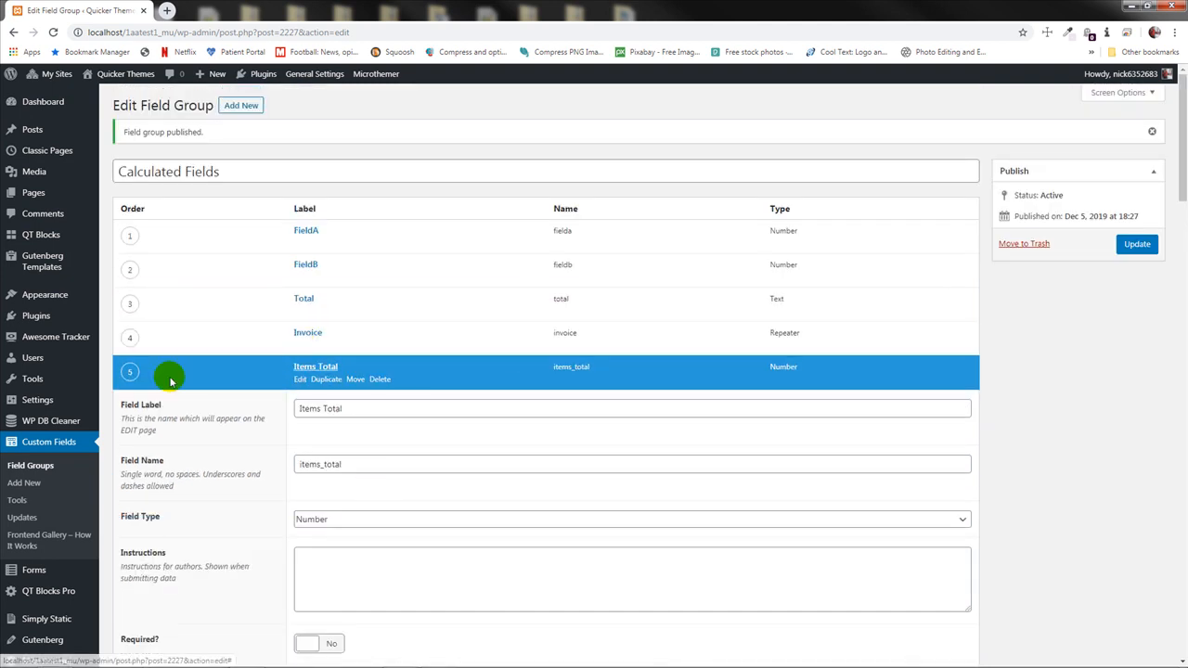
left_click(299, 380)
left_click(249, 413)
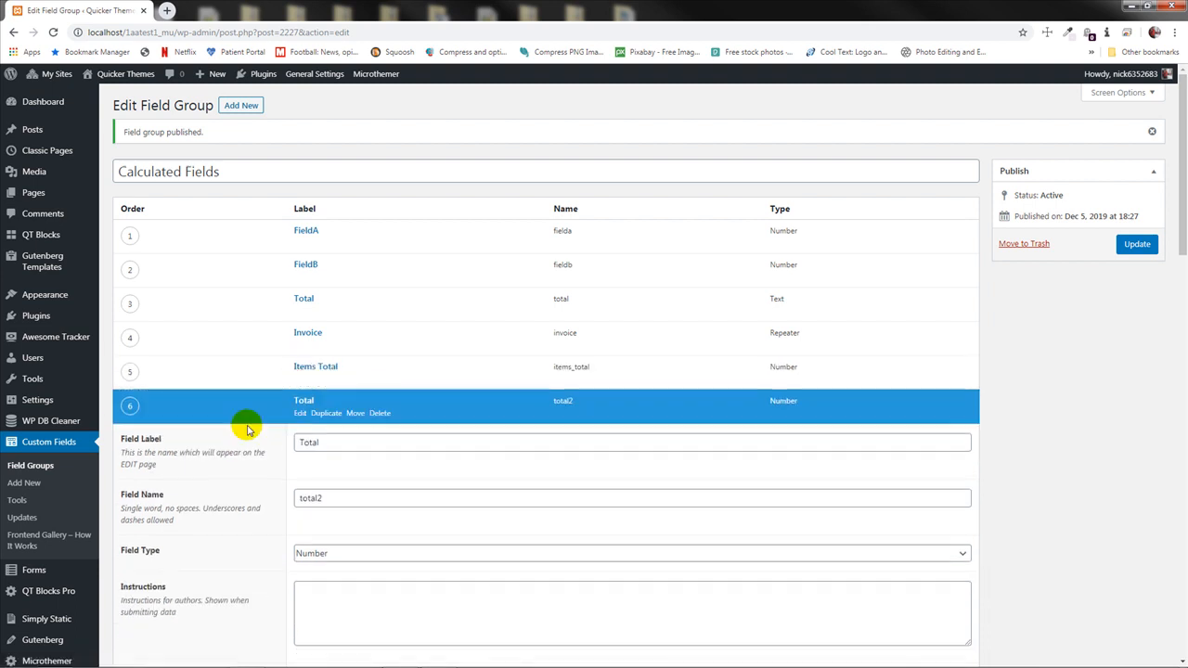
left_click(300, 413)
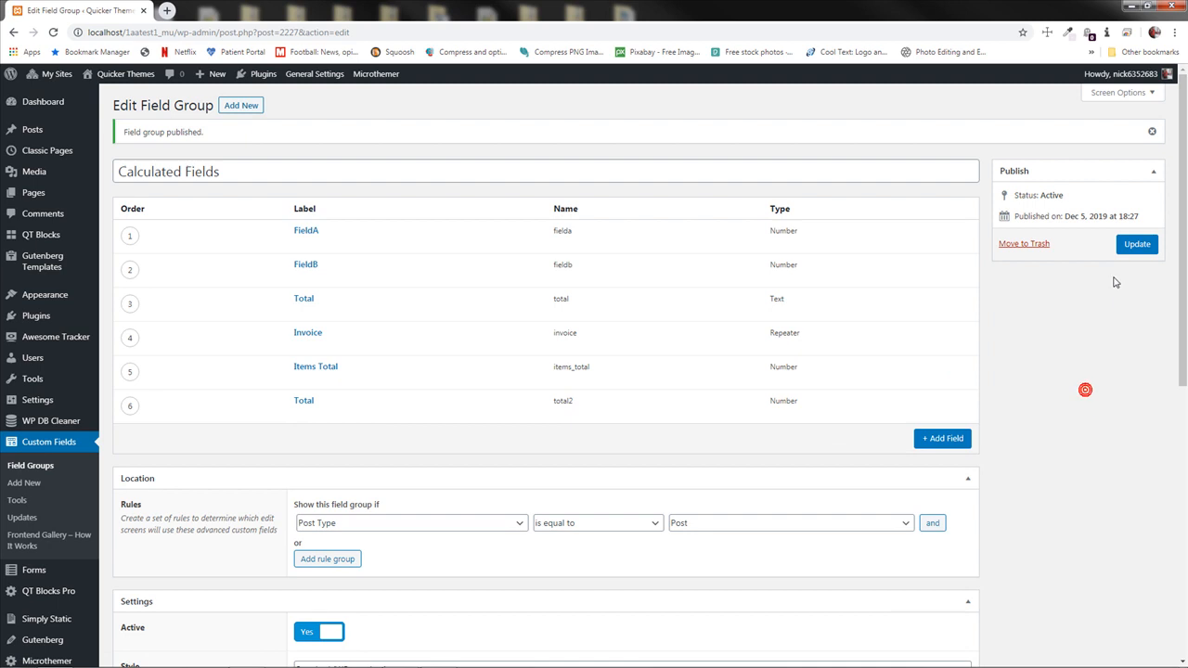
Update the Calculated Fields field group and open the Testing post for editing
left_click(1137, 245)
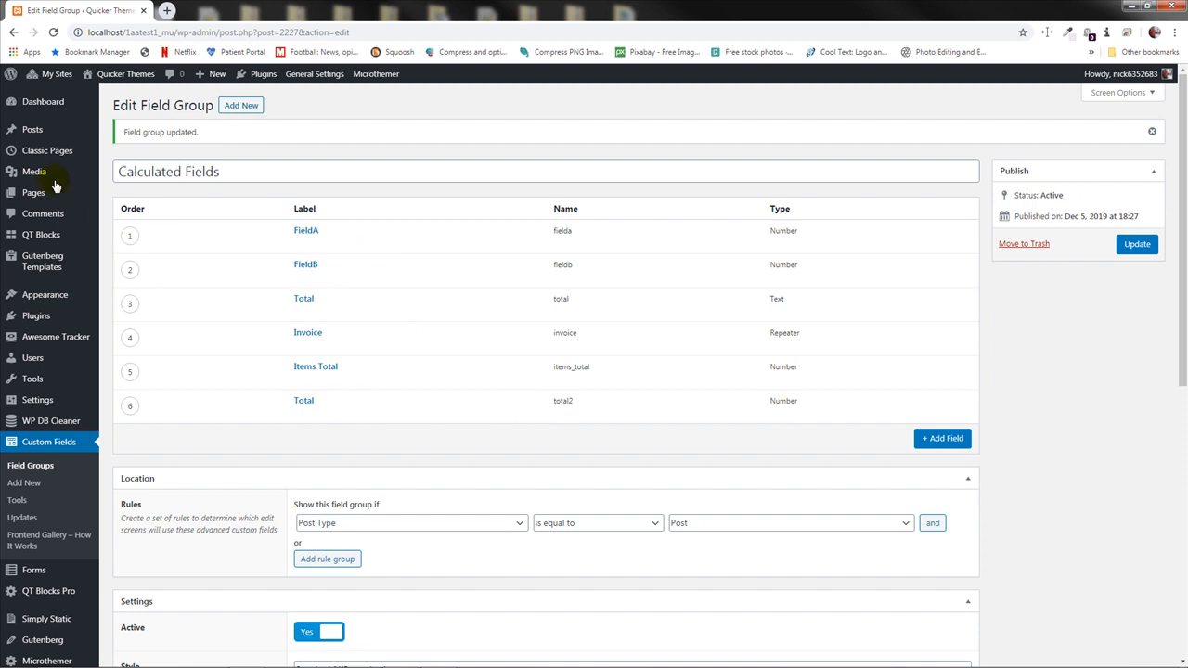
left_click(30, 129)
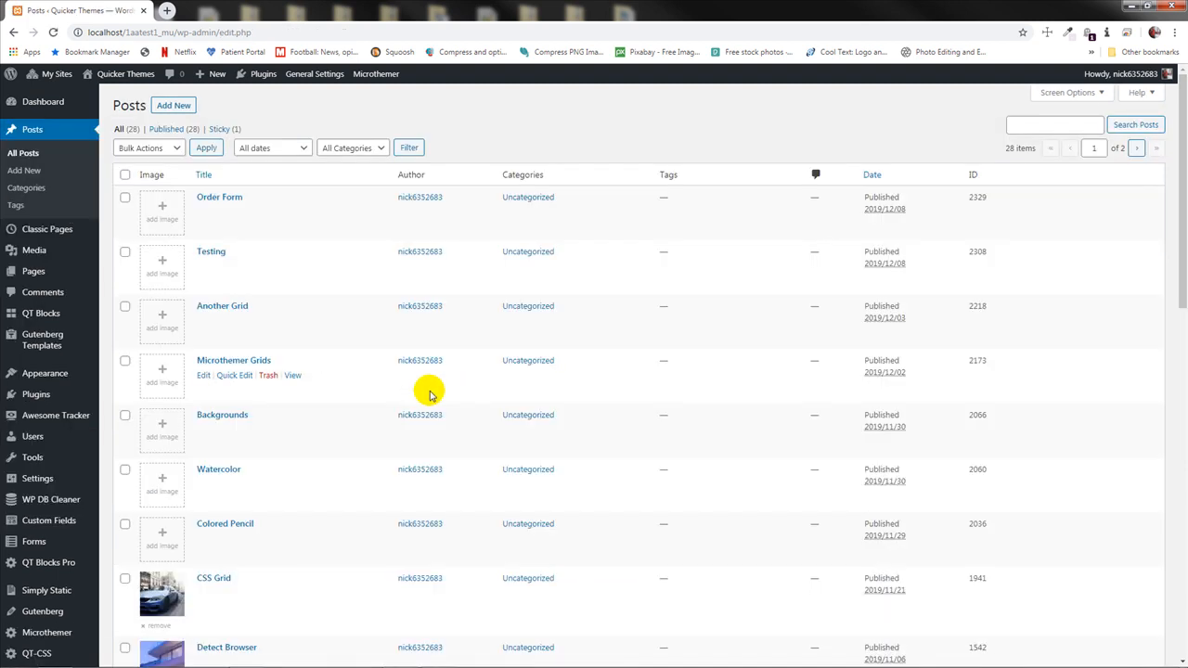
left_click(204, 267)
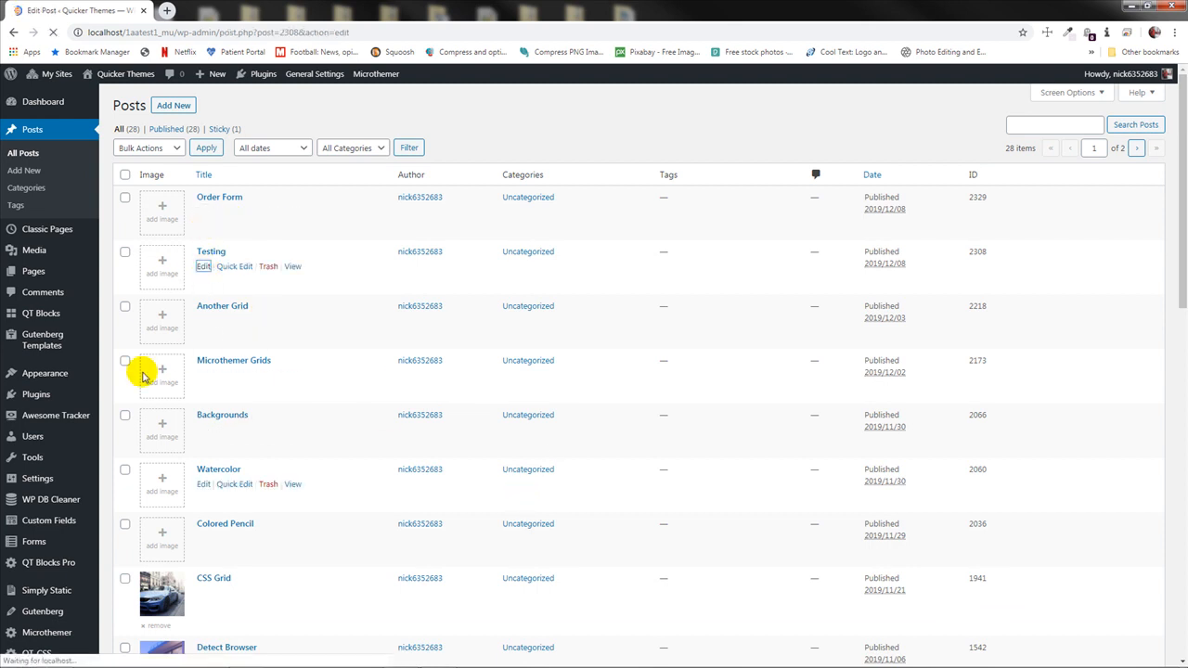
Return to the field groups, open Calculated Fields (copy), and expand its Invoice repeater to view the sub fields
left_click(34, 526)
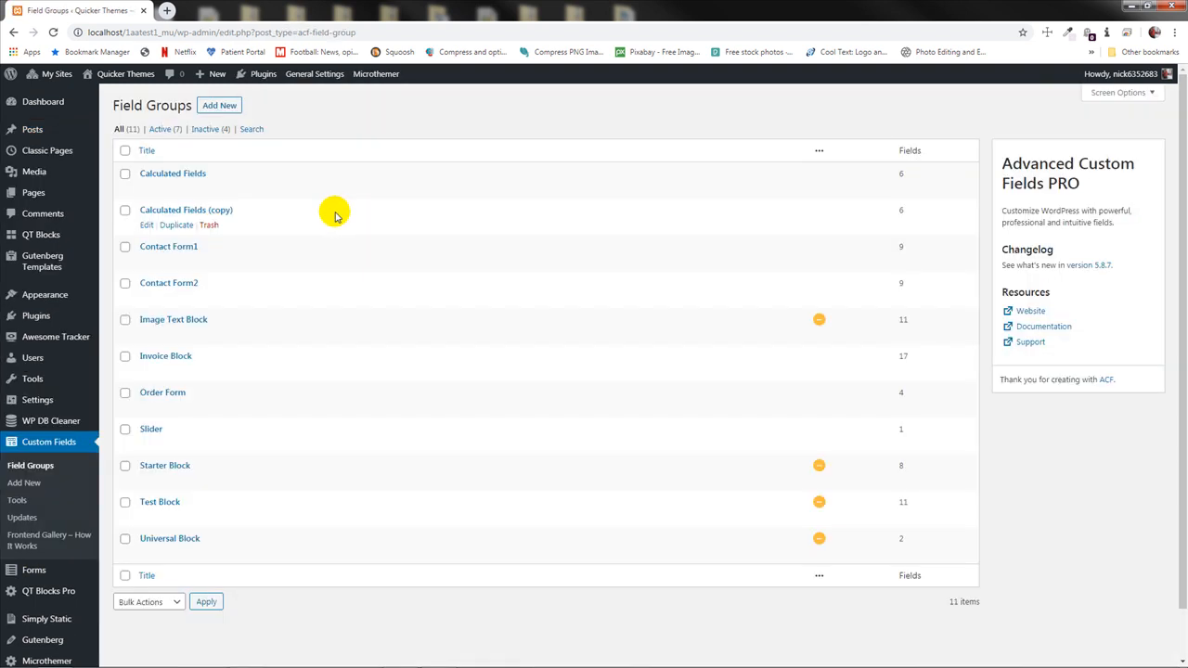
left_click(148, 229)
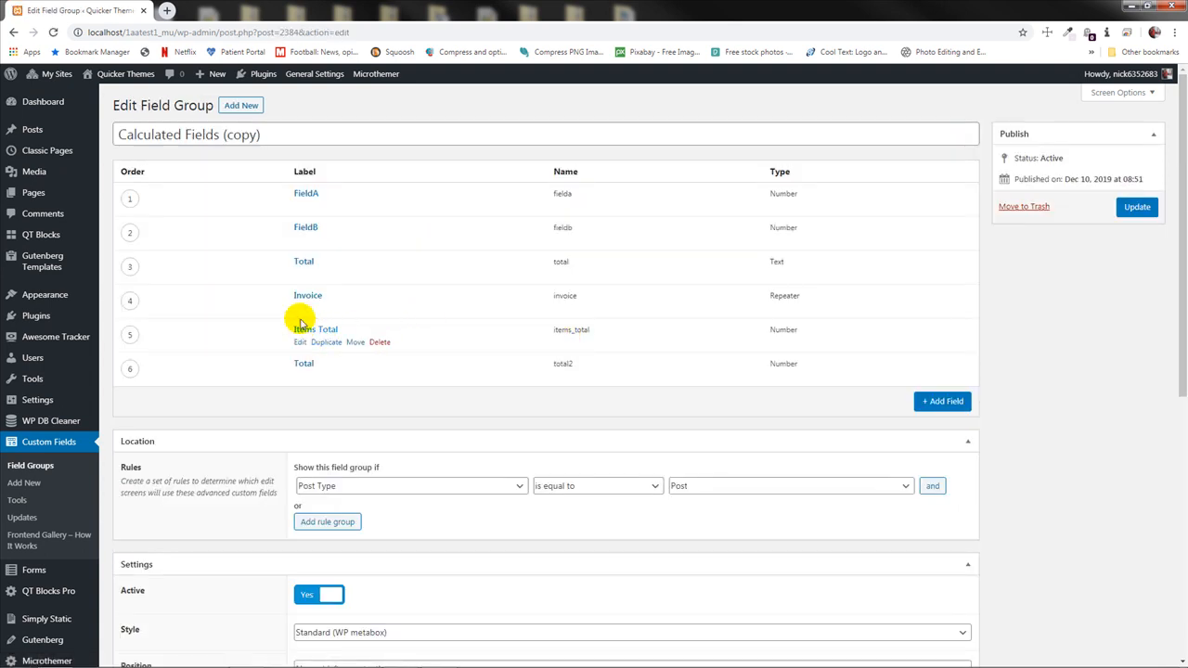
left_click(300, 314)
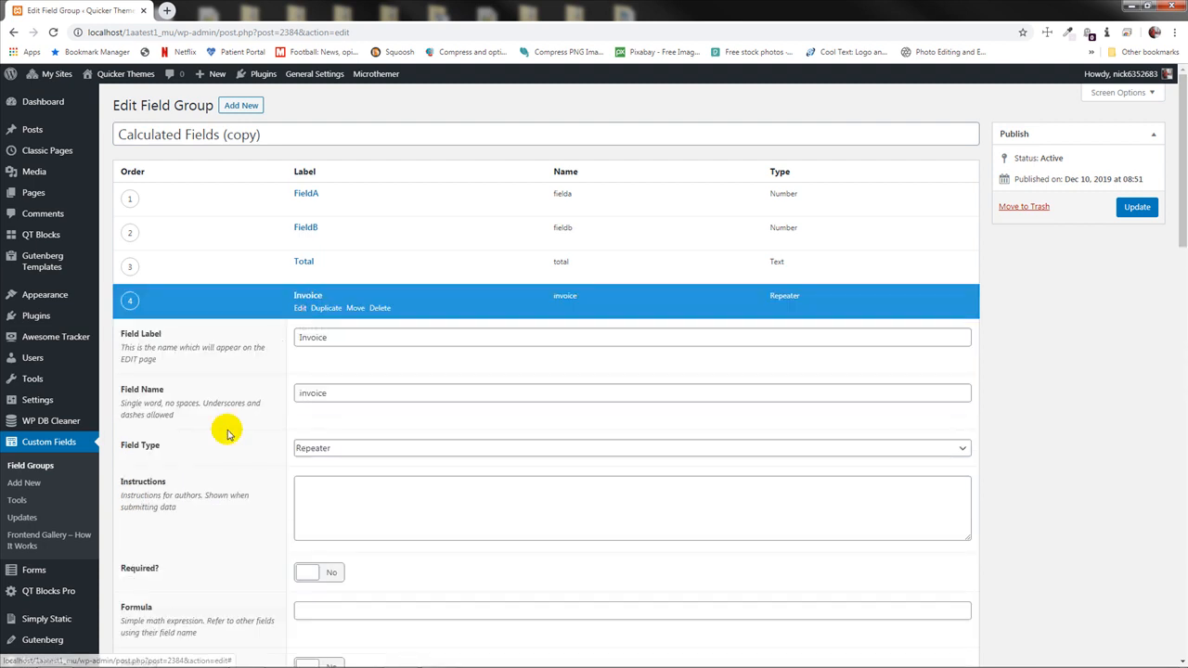
scroll(225, 430, "down", 3)
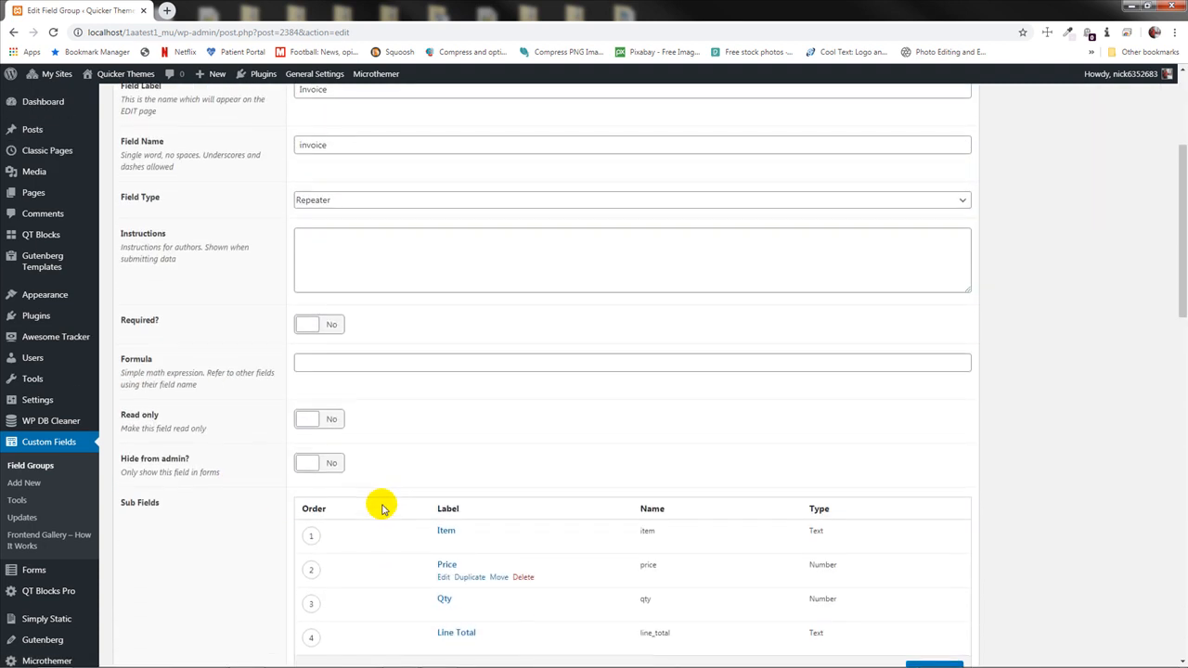
Deactivate the Calculated Fields (copy) field group and update it
scroll(257, 469, "down", 2)
scroll(256, 473, "down", 2)
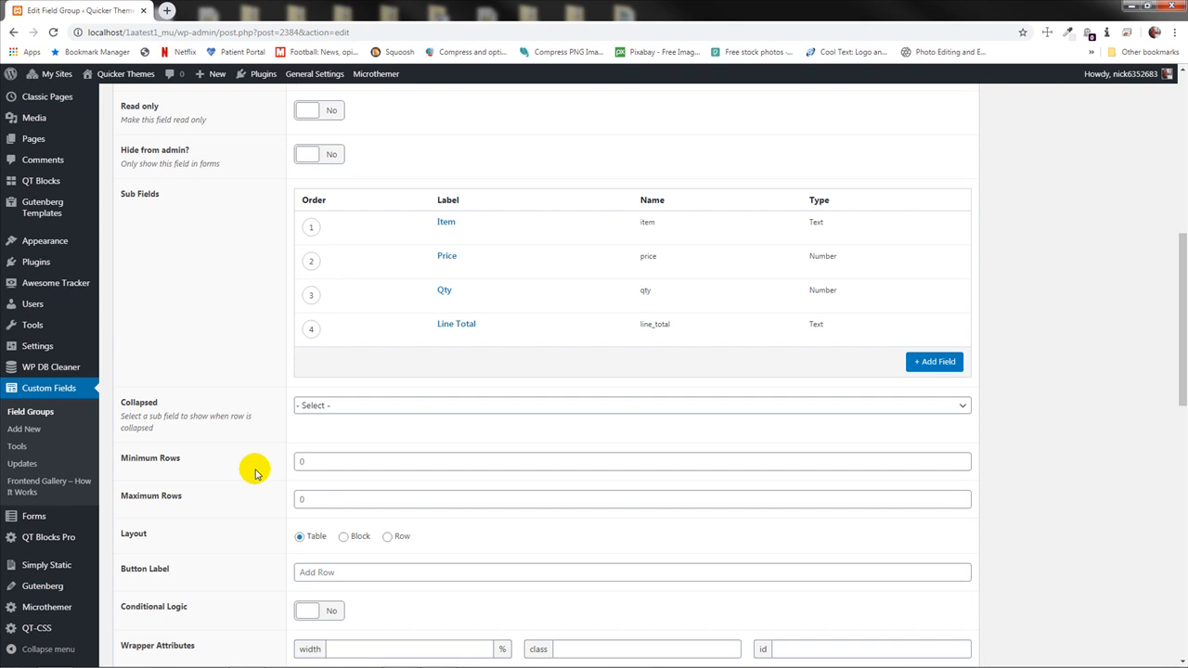
scroll(258, 475, "down", 5)
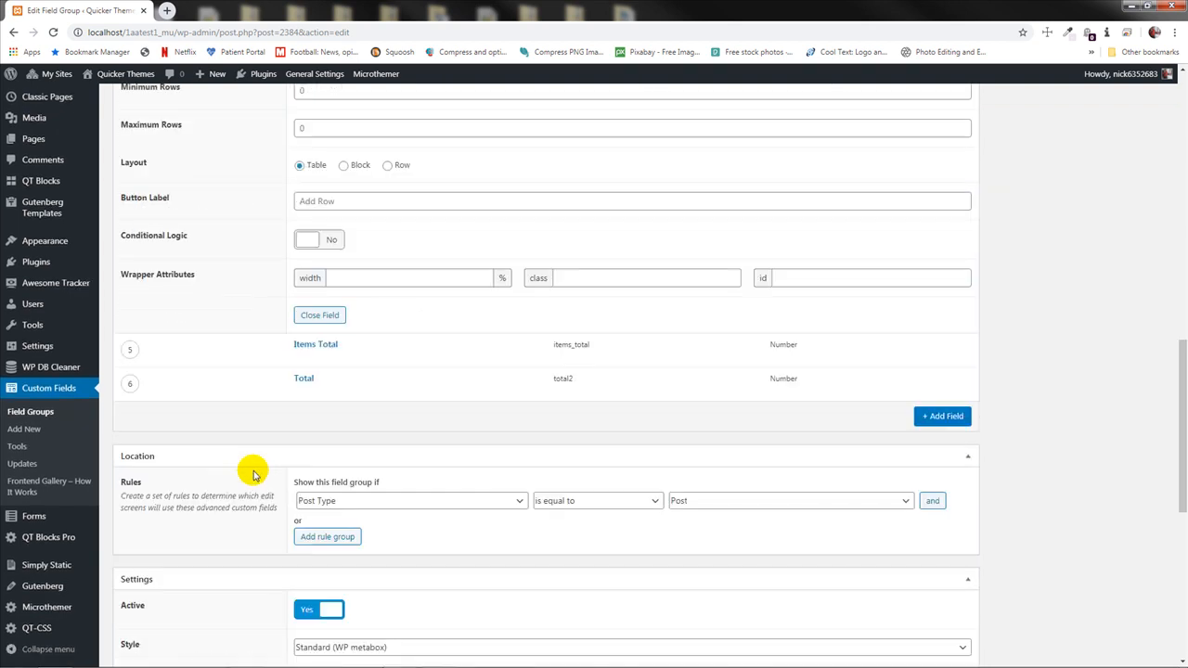
scroll(1024, 374, "up", 15)
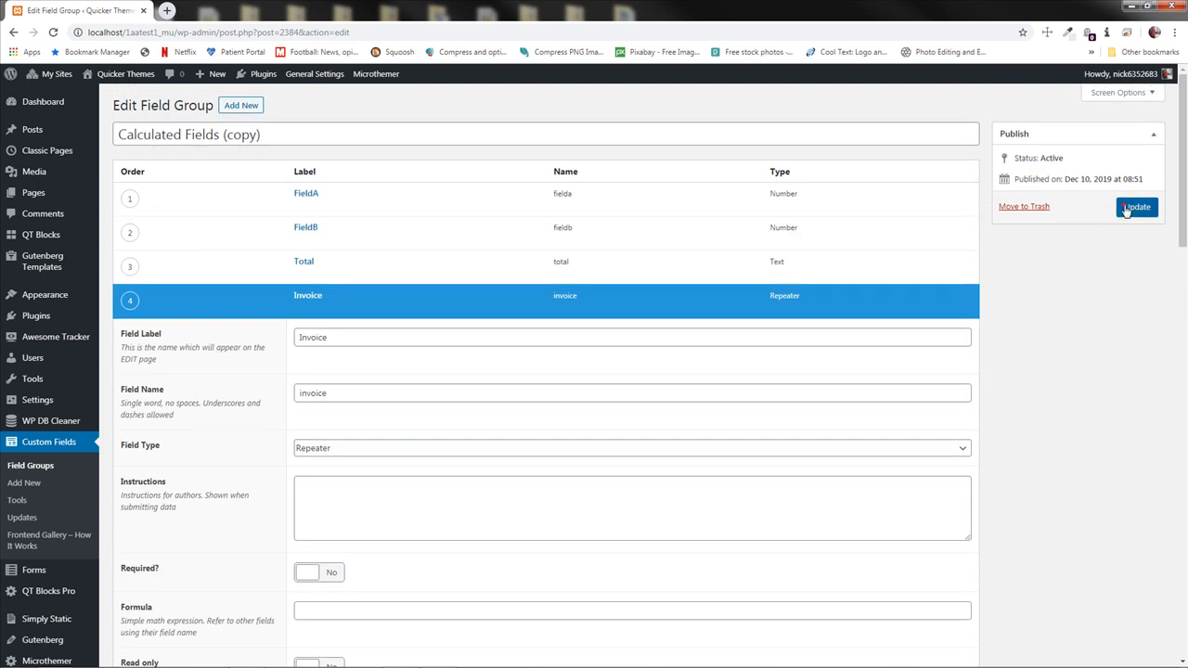
left_click(1134, 208)
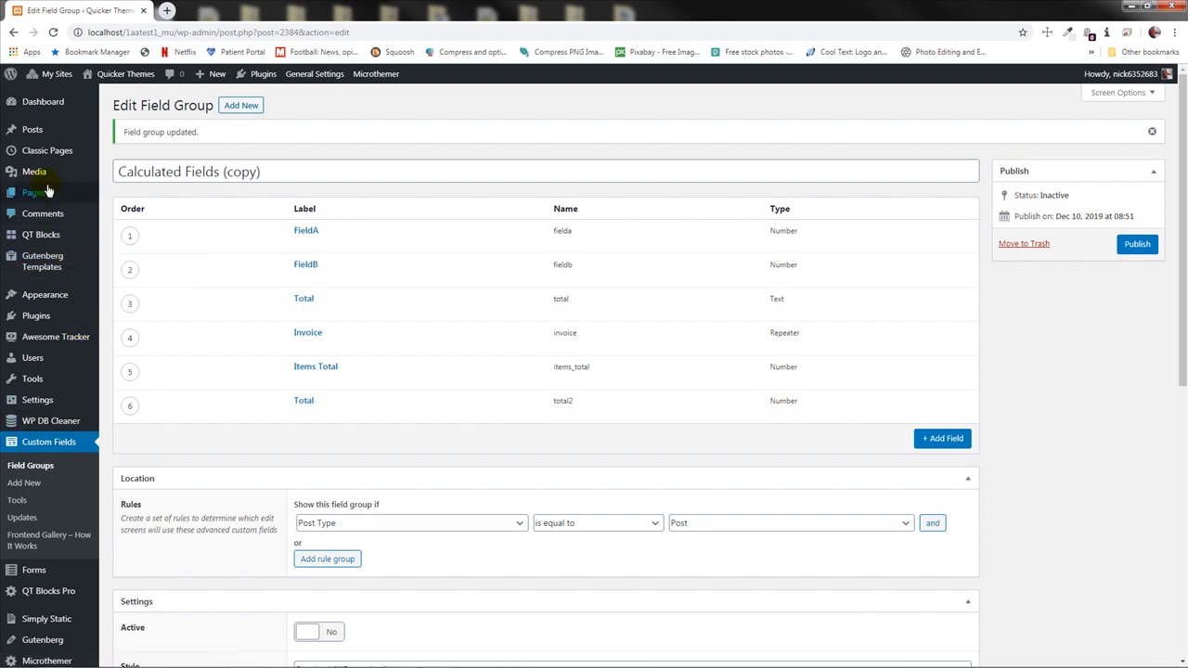
Open the Testing post for editing and set FieldA to 3 and FieldB to 2
left_click(33, 133)
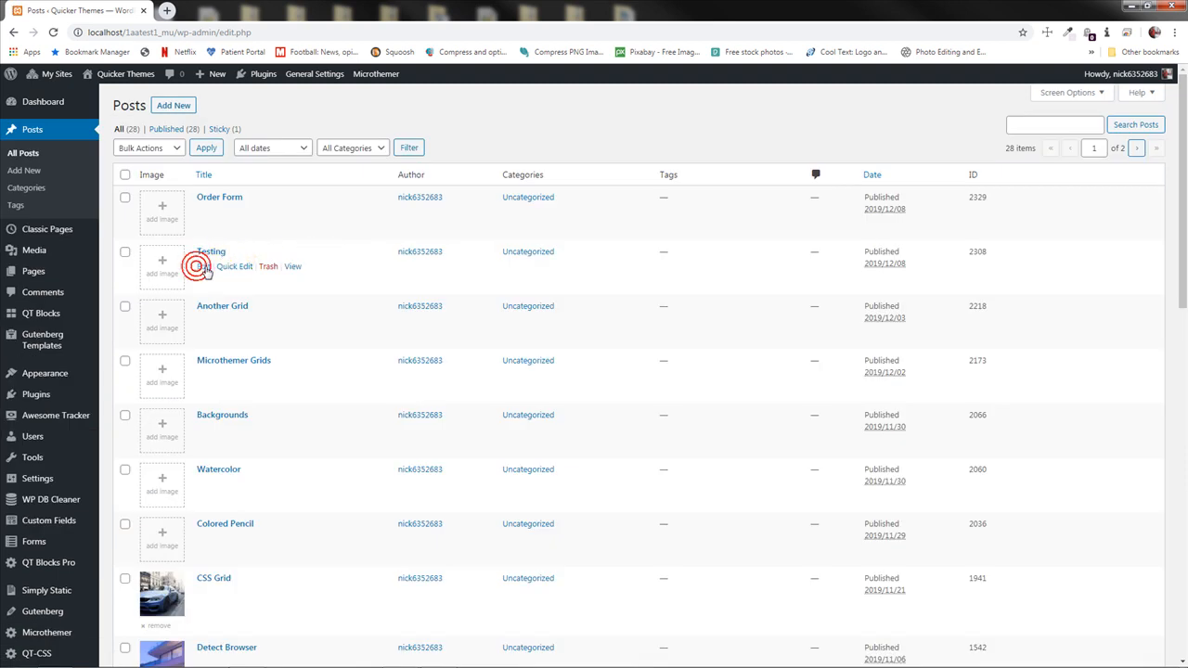
left_click(204, 267)
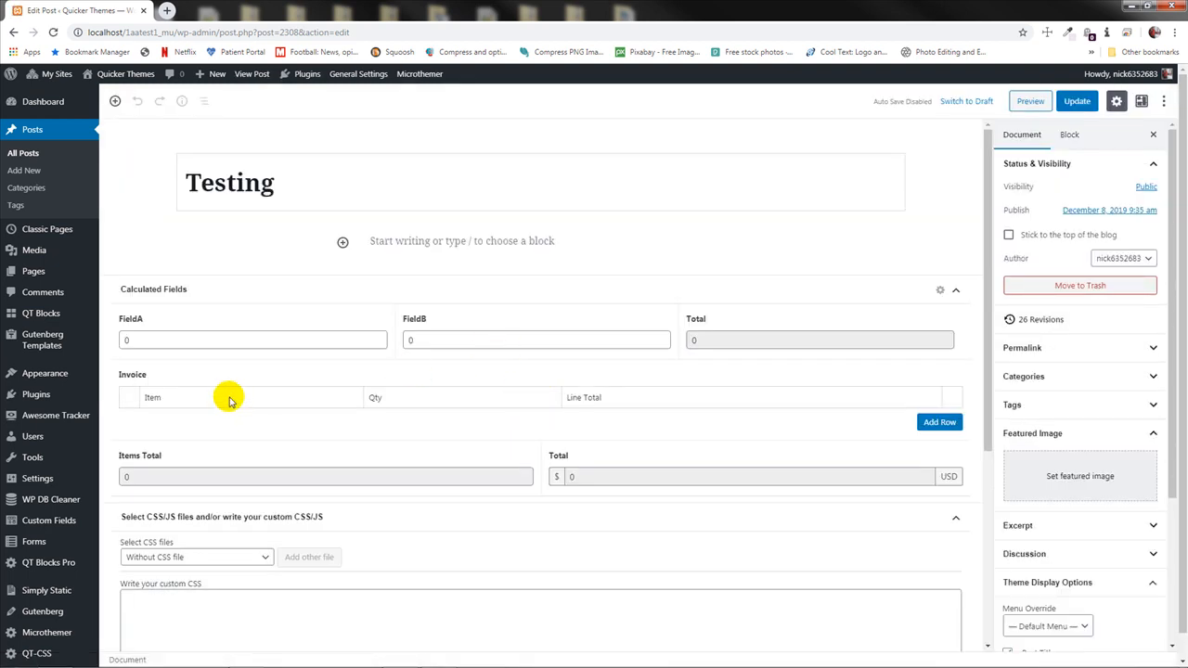
left_click(182, 339)
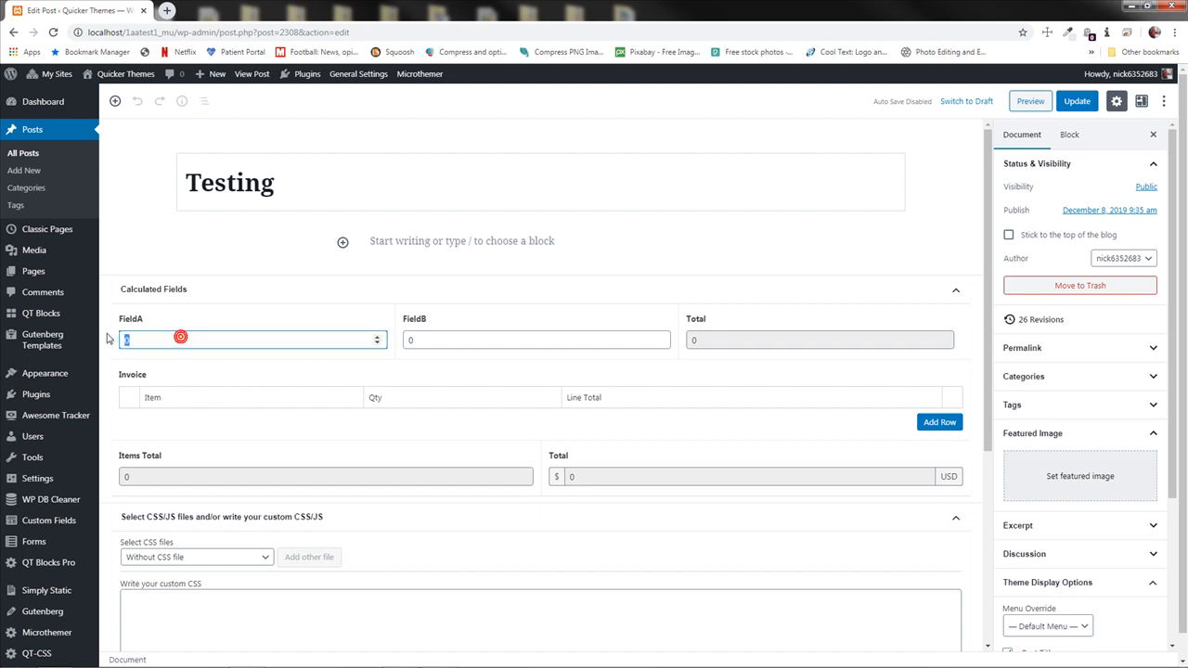
type("3")
left_click(424, 340)
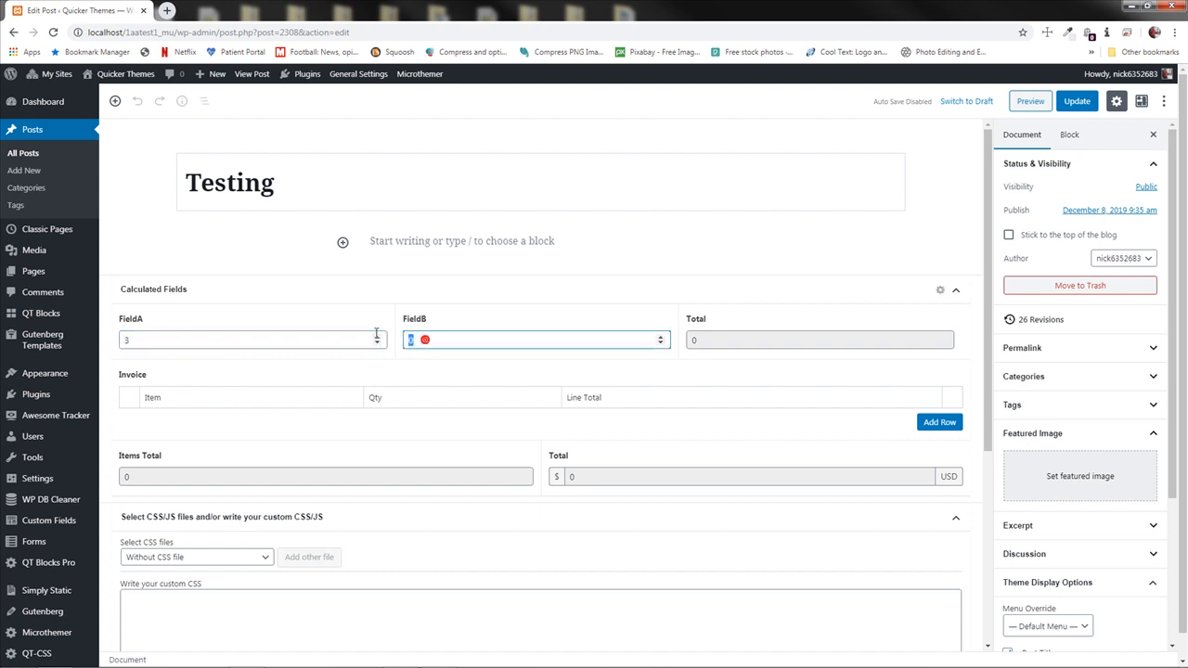
type("2")
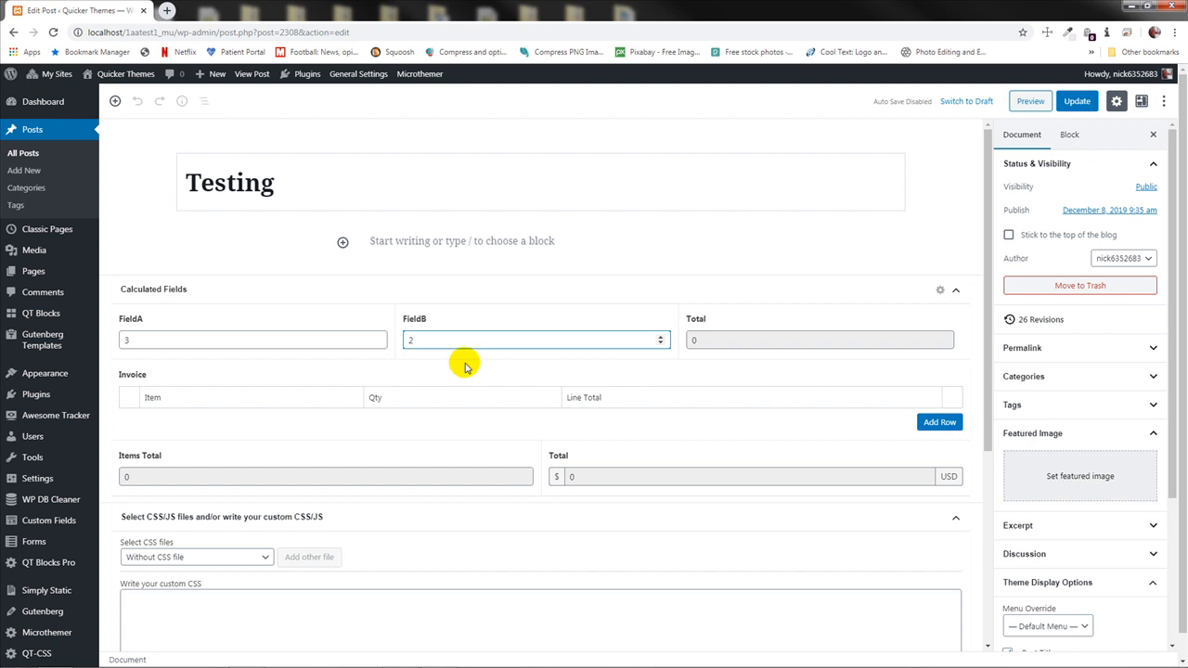
left_click(622, 371)
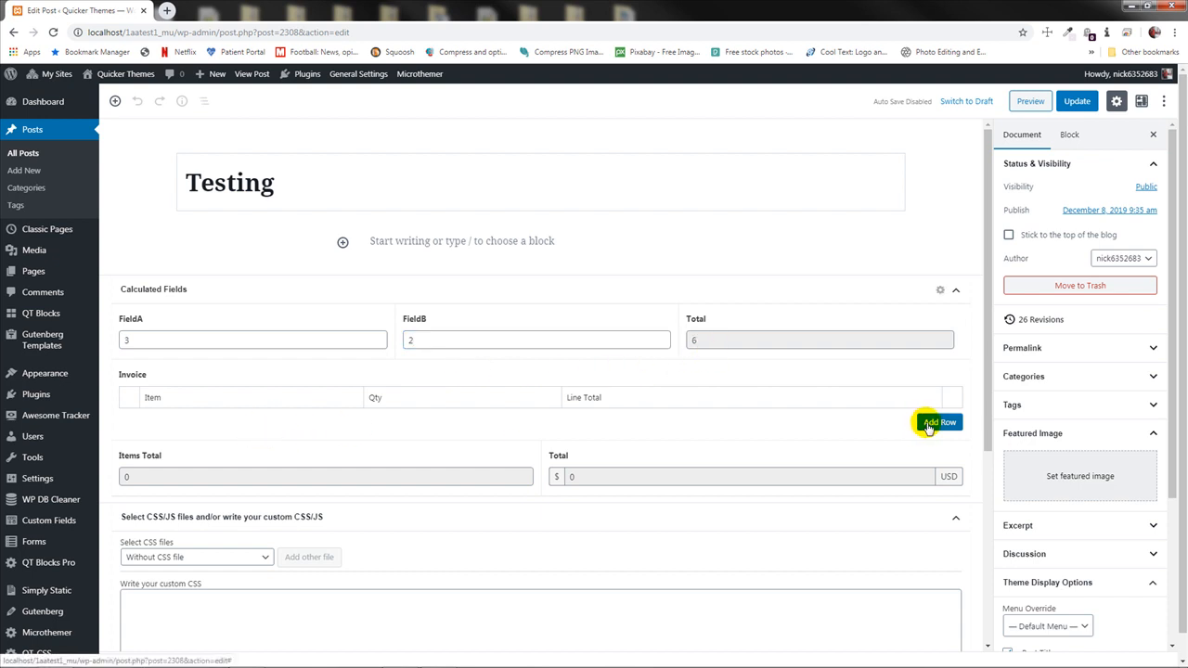
Add an Invoice row with Item 2 - $20 and a quantity of 4
left_click(936, 424)
left_click(221, 424)
left_click(201, 462)
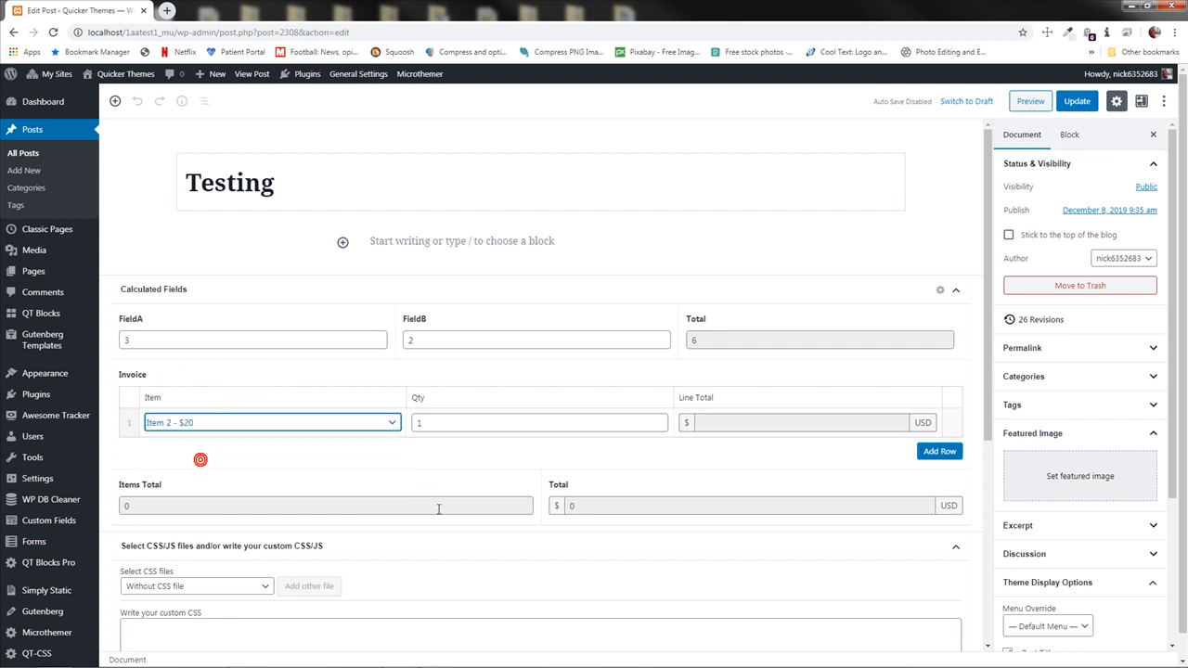
left_click(635, 422)
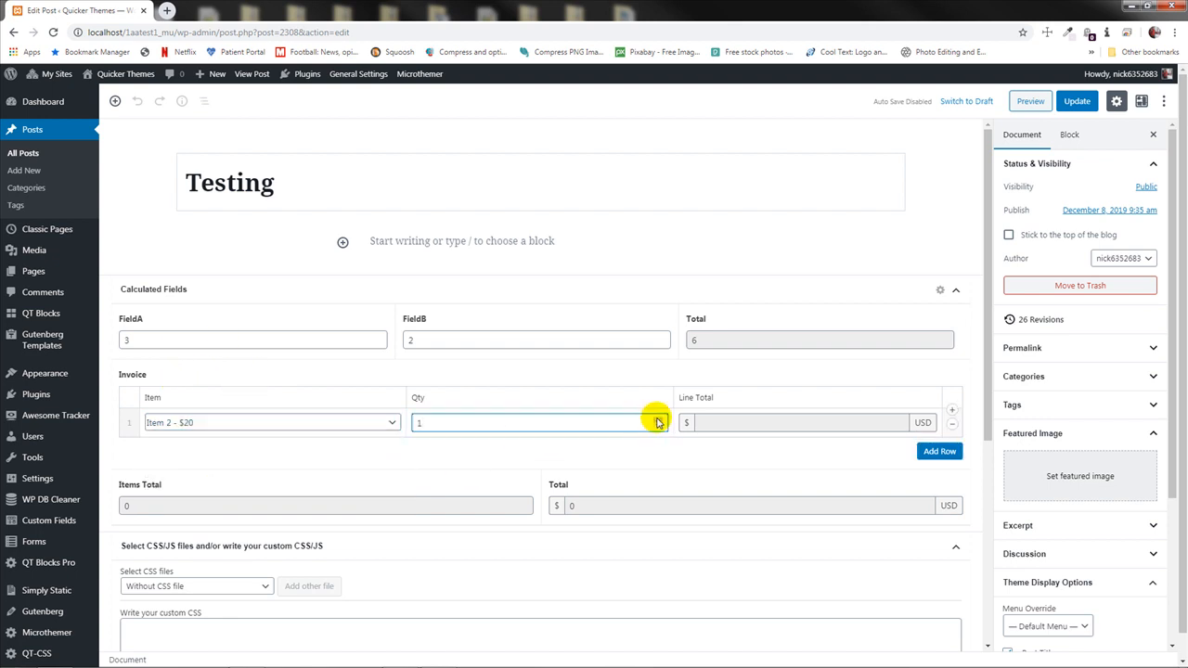
left_click(602, 457)
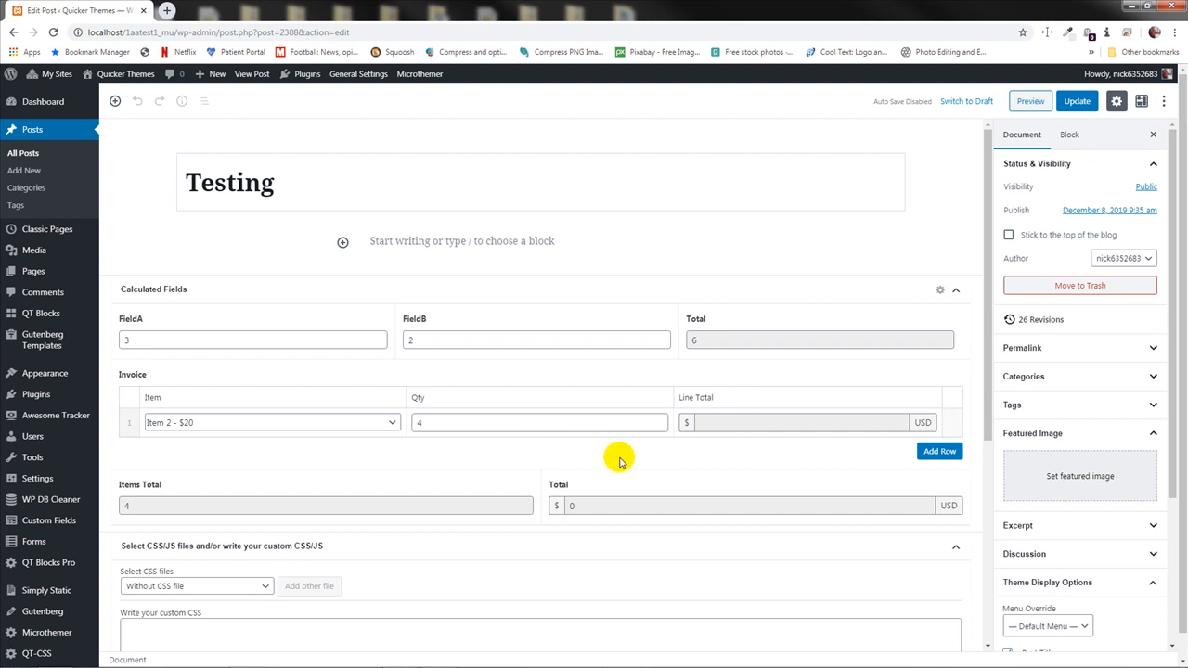
Set FieldA to 4 and apply the change so the calculated total refreshes
double_click(160, 340)
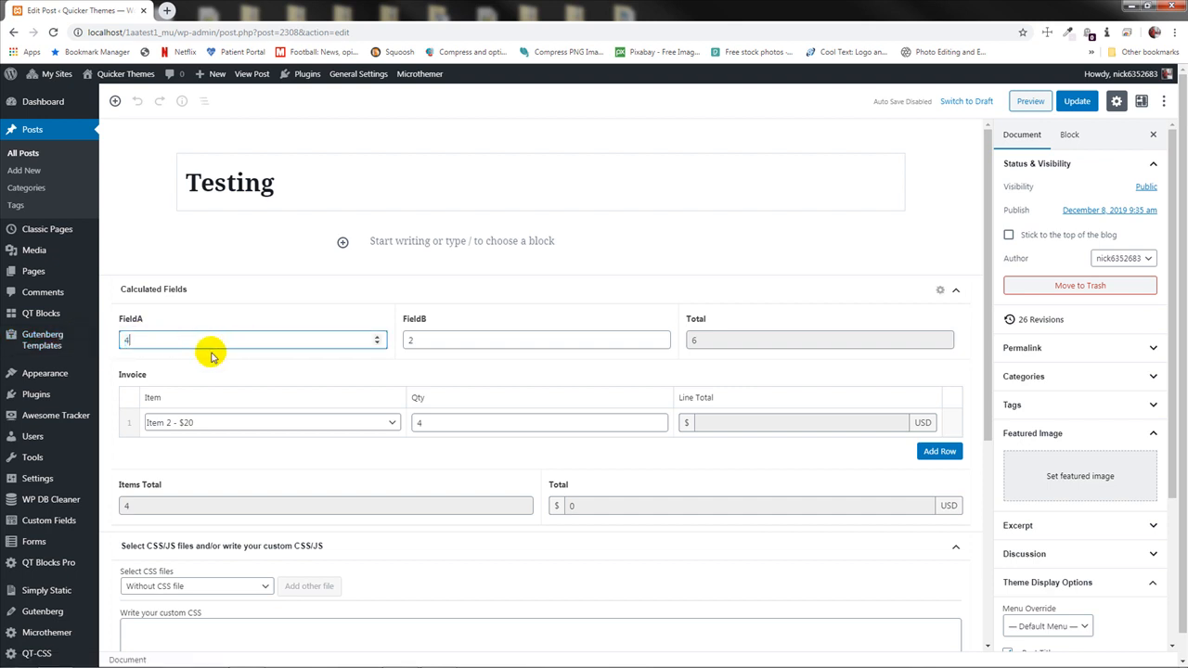
type("4")
left_click(232, 369)
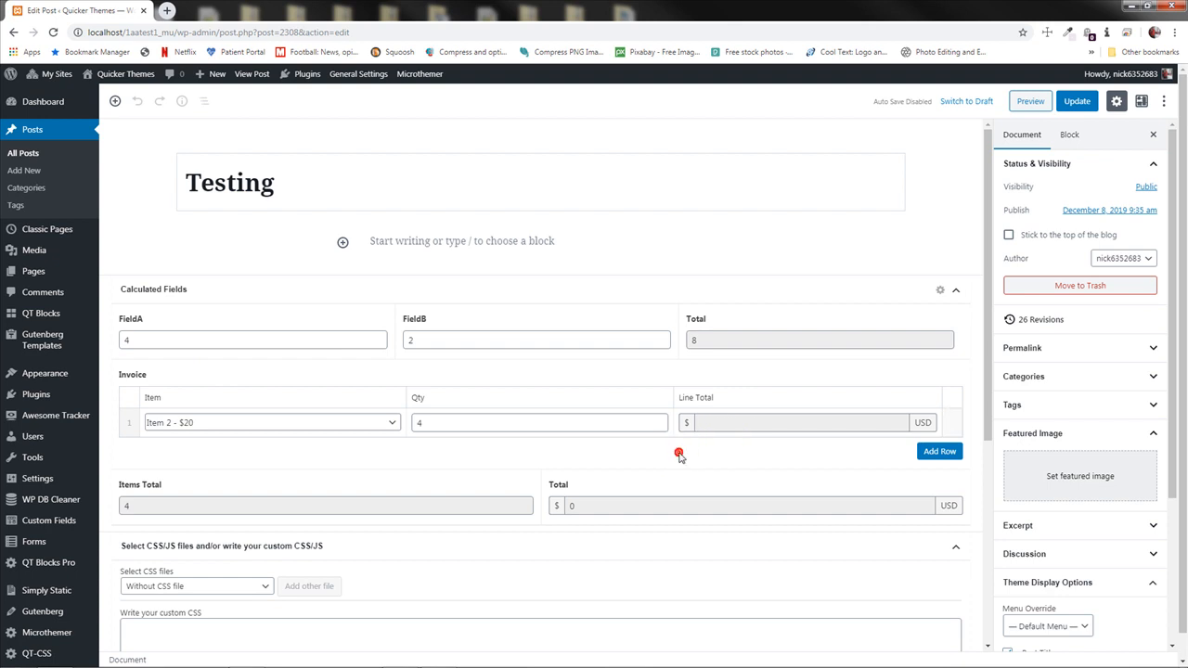
left_click(312, 444)
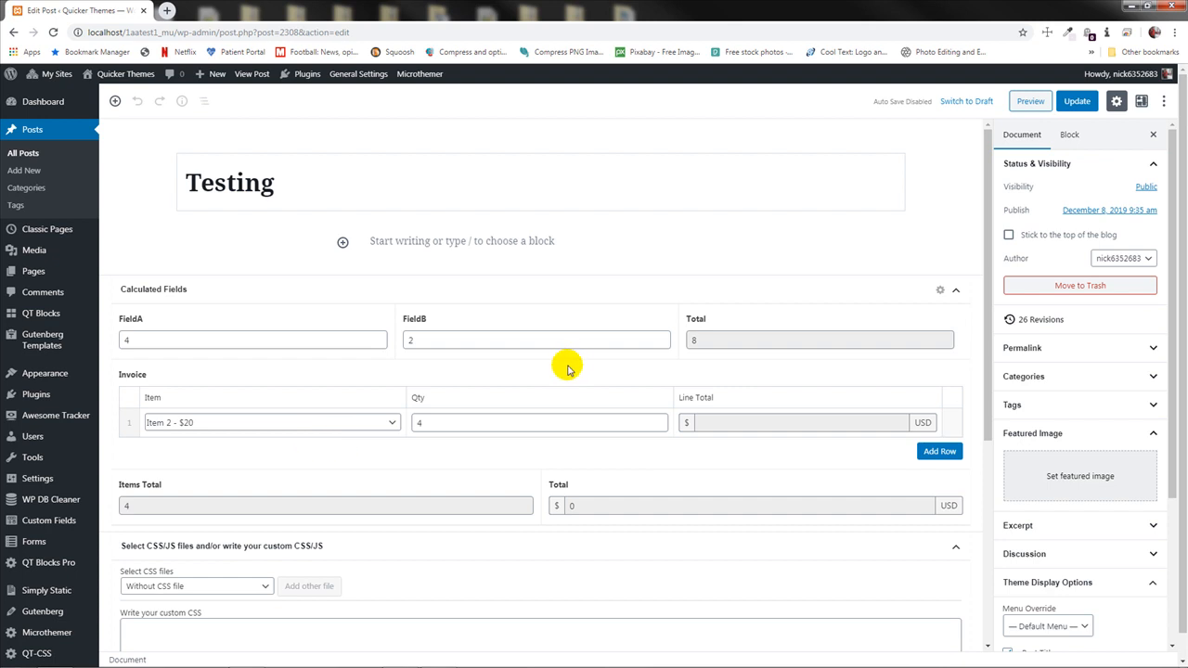
Set the first Invoice row's quantity to 6 and FieldB to 6
left_click(661, 424)
double_click(513, 427)
type("6")
left_click(482, 455)
double_click(416, 340)
type("6")
left_click(536, 369)
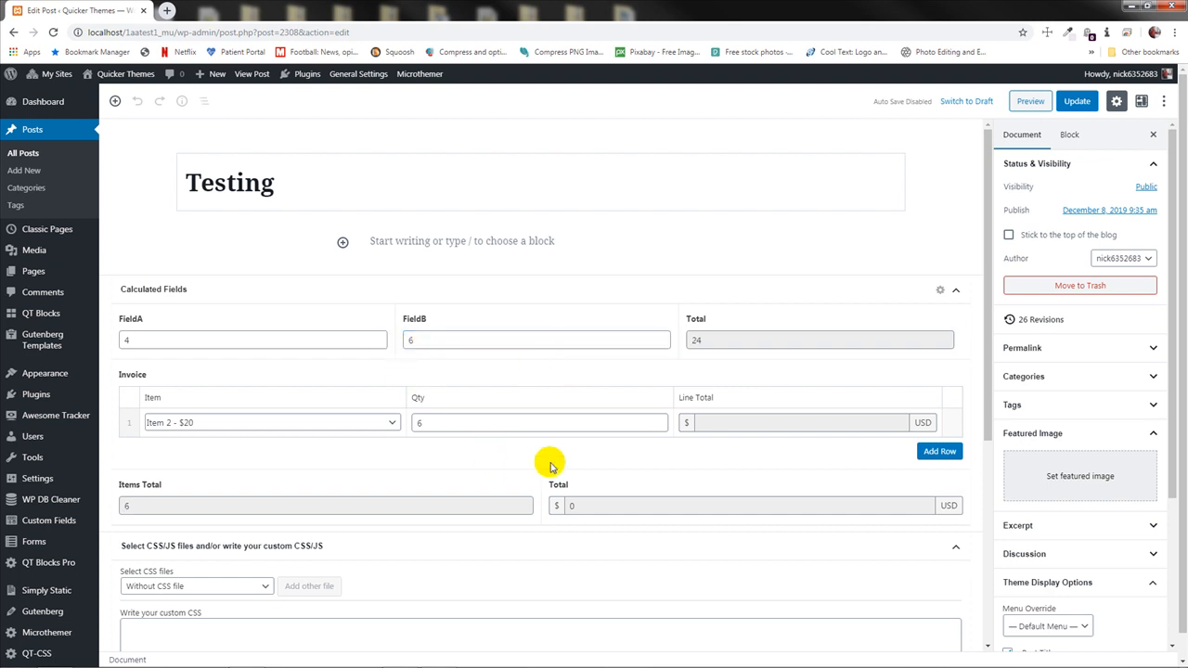
Add a second Invoice row with Item 5 - $50 and a quantity of 3
left_click(938, 451)
left_click(336, 459)
left_click(207, 526)
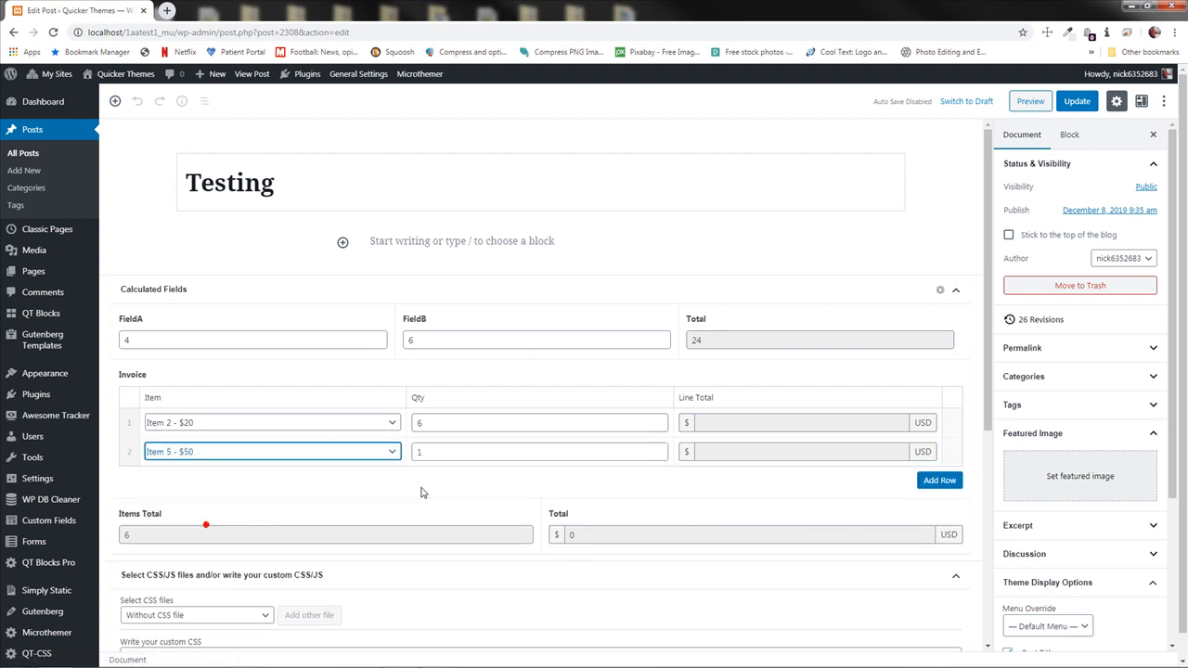
left_click(661, 448)
left_click(661, 448)
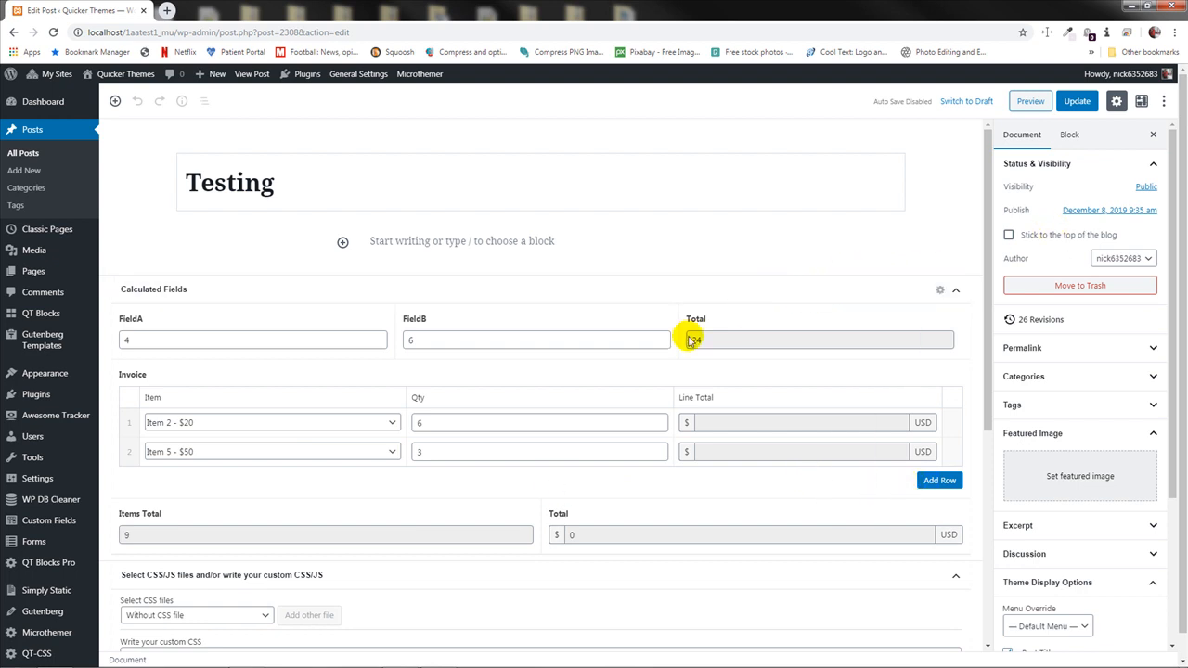
Set FieldB to 7 and update the Testing post
left_click_drag(426, 334, 394, 340)
type("7")
left_click(508, 372)
left_click(637, 483)
left_click(1069, 102)
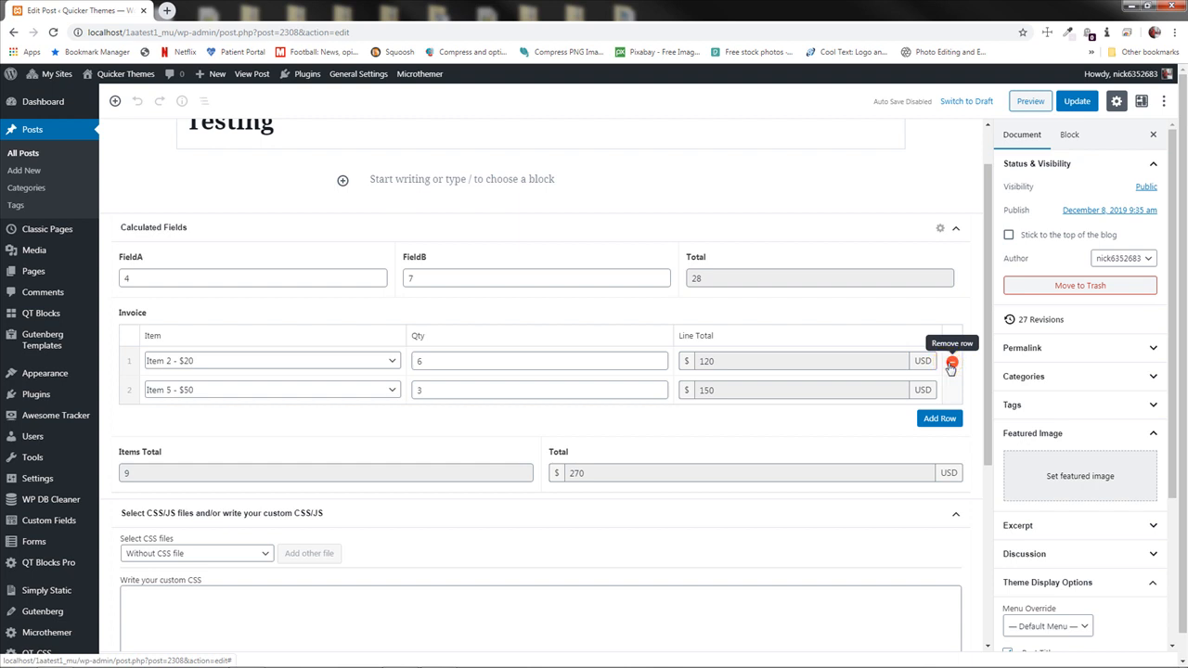
Remove both rows from the Invoice repeater
left_click(950, 364)
left_click(955, 335)
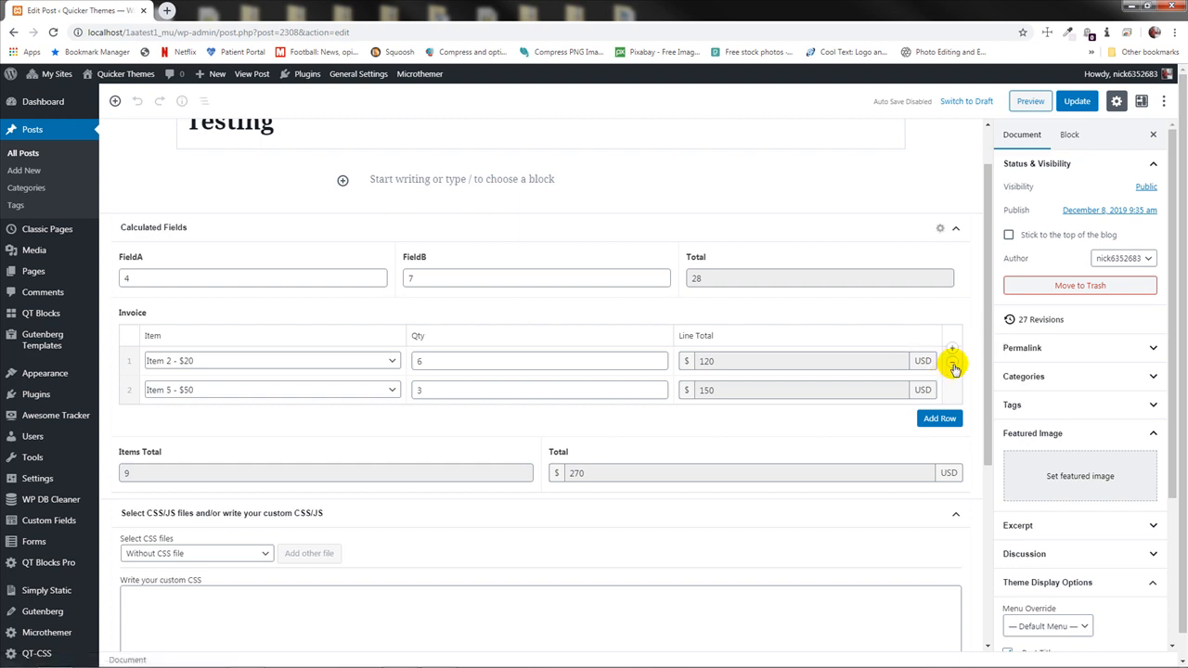
left_click(951, 363)
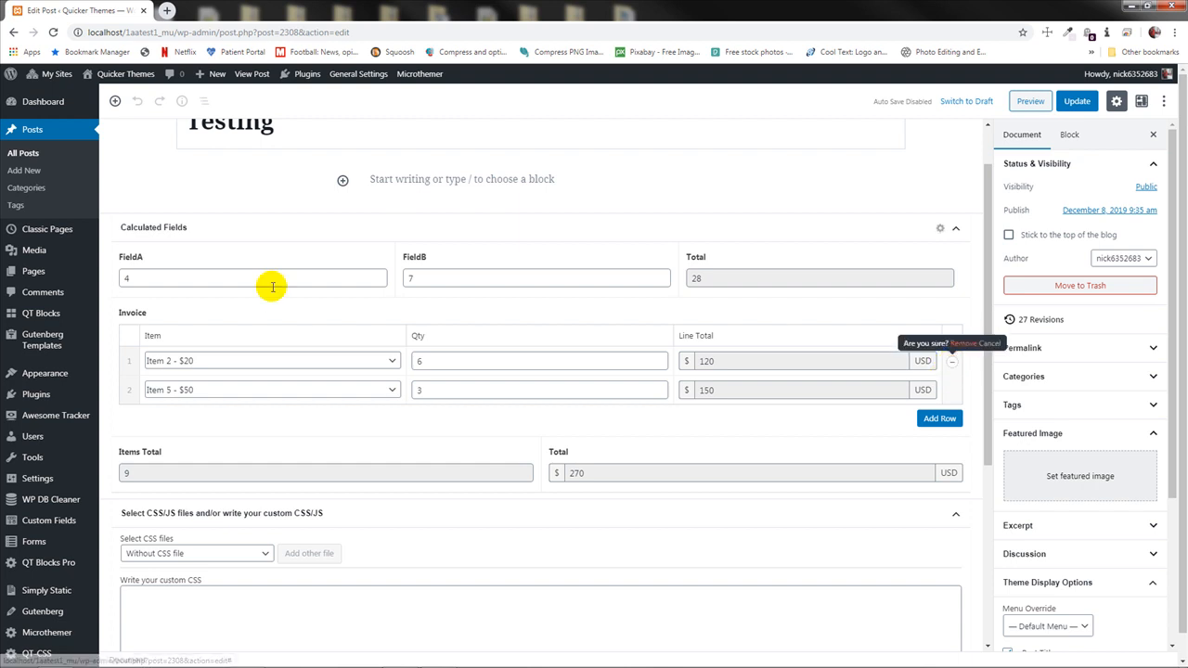
left_click(962, 344)
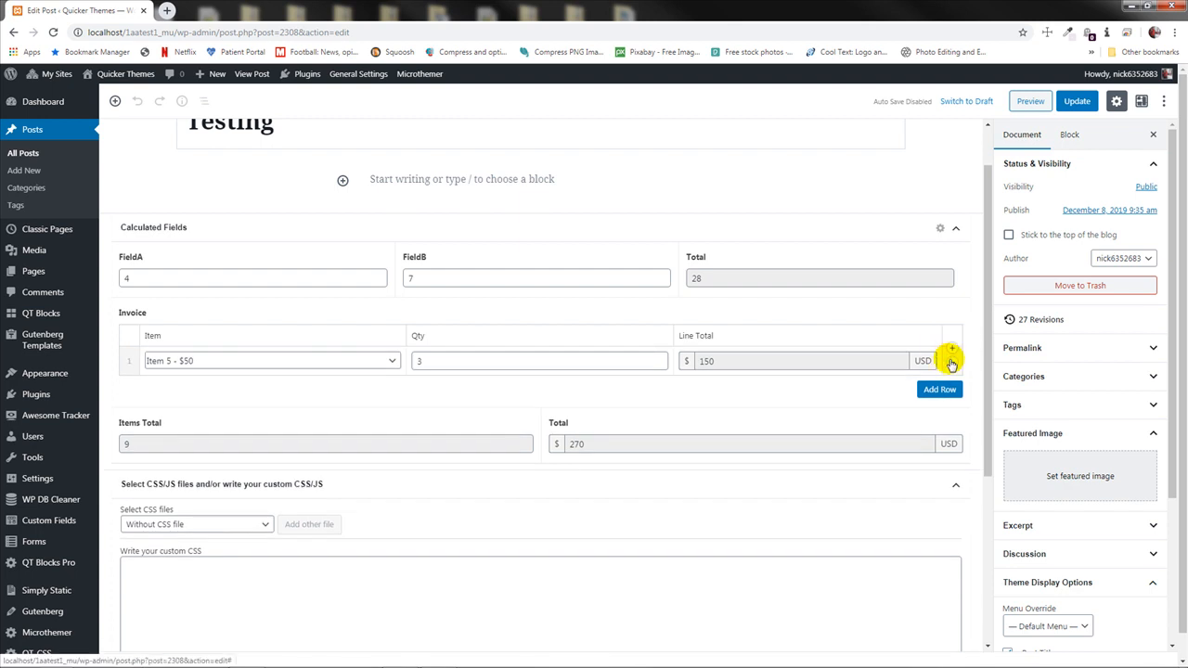
left_click(952, 364)
left_click(962, 346)
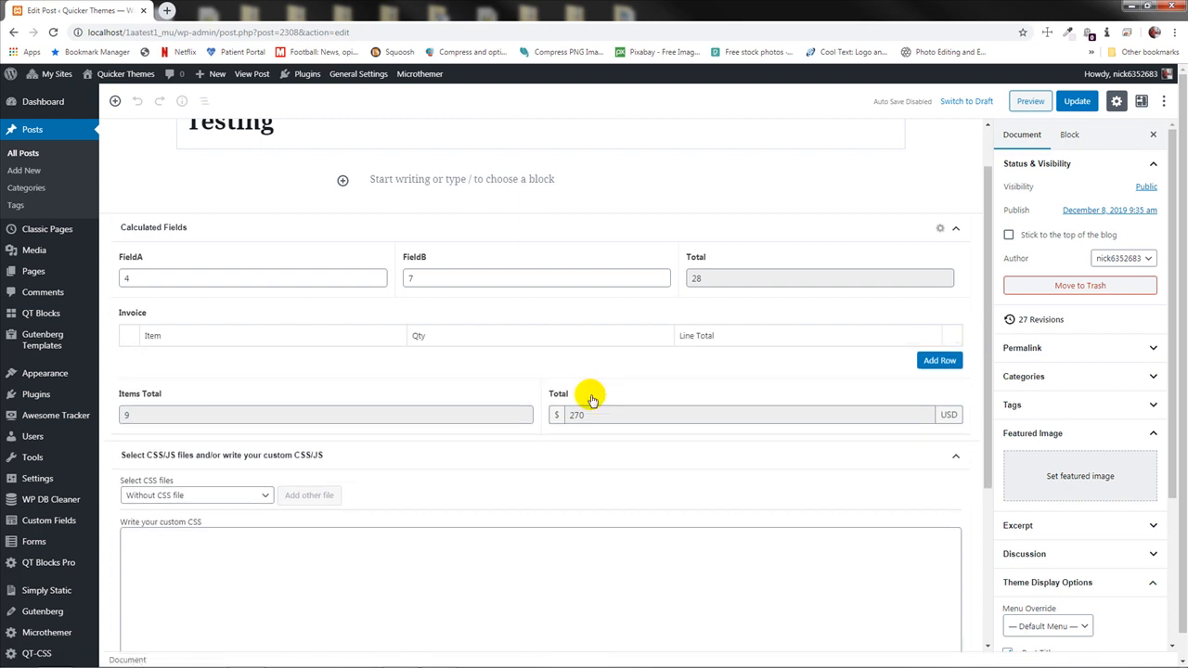
Set FieldA to 3 to trigger a recalculation of the totals
left_click_drag(139, 275, 102, 276)
type("3")
left_click(233, 314)
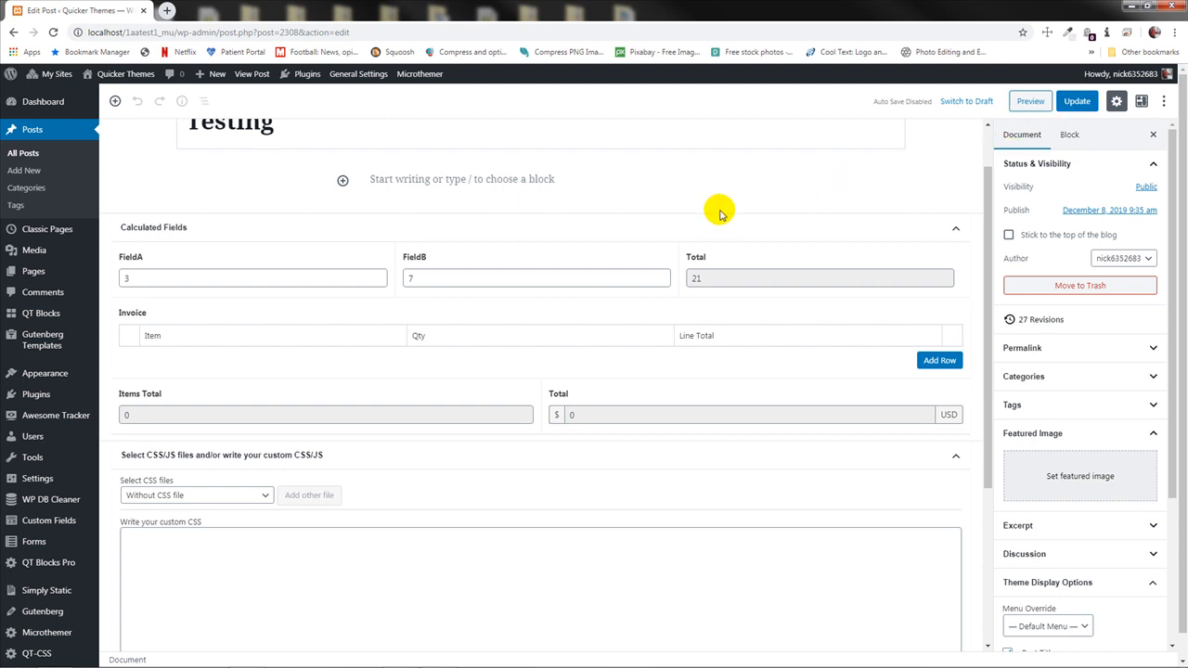
Visit the site's front end and open the Order Form post
mouse_move(119, 72)
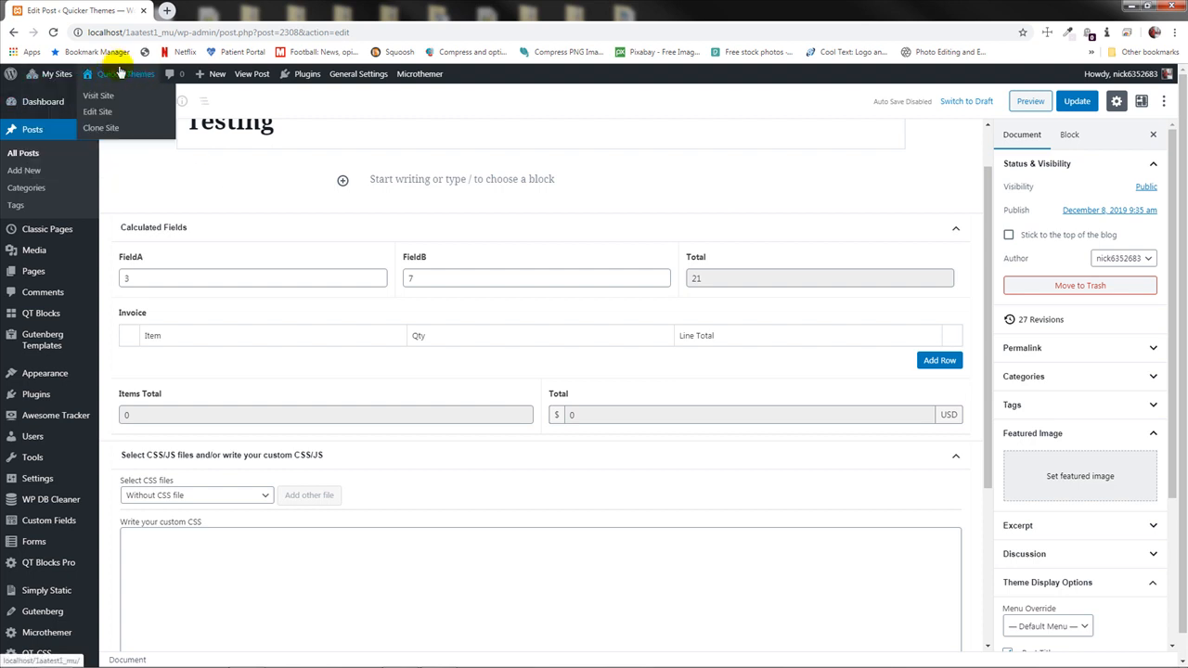
left_click(108, 95)
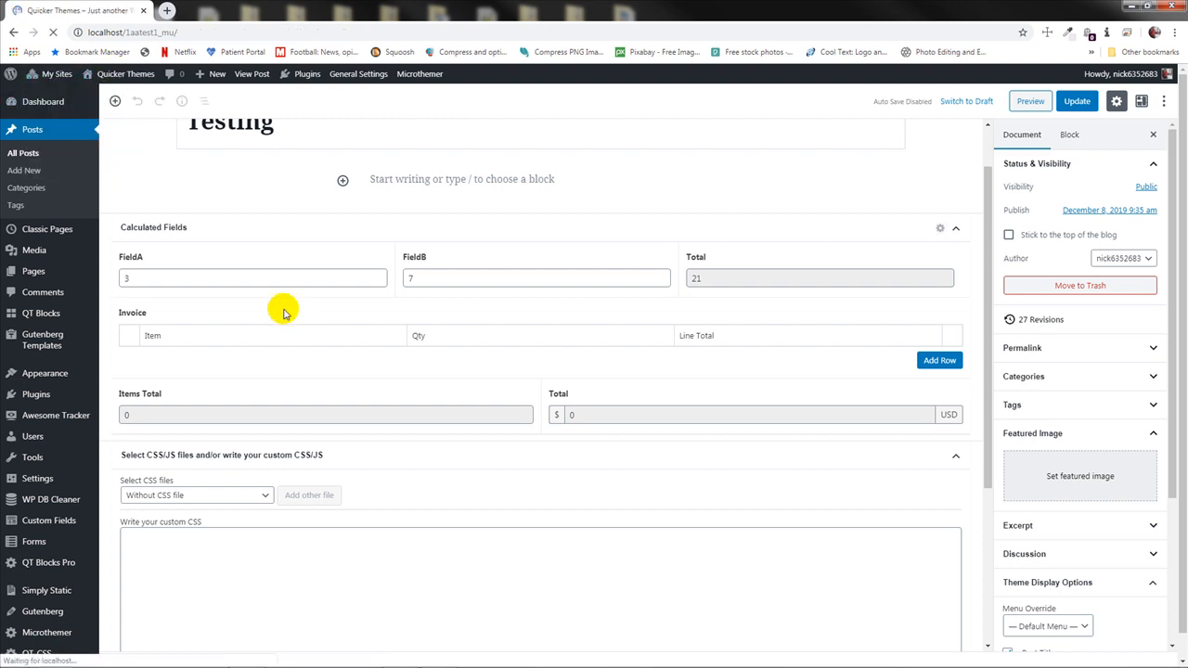
scroll(283, 308, "down", 3)
scroll(287, 299, "up", 3)
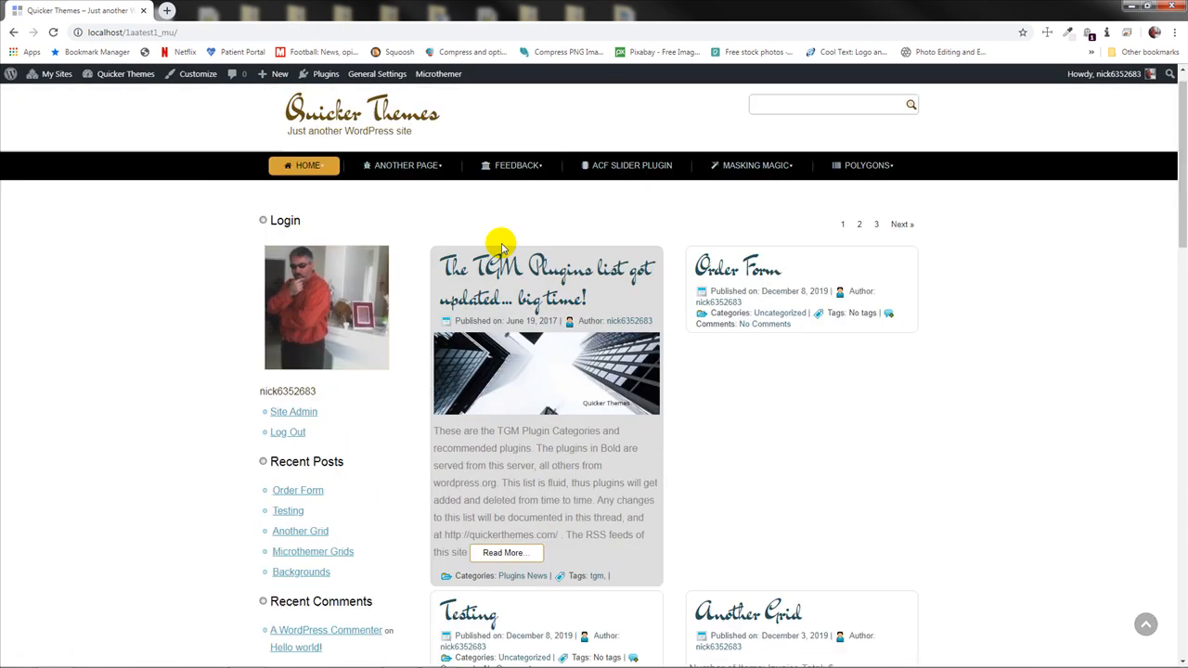
left_click(707, 290)
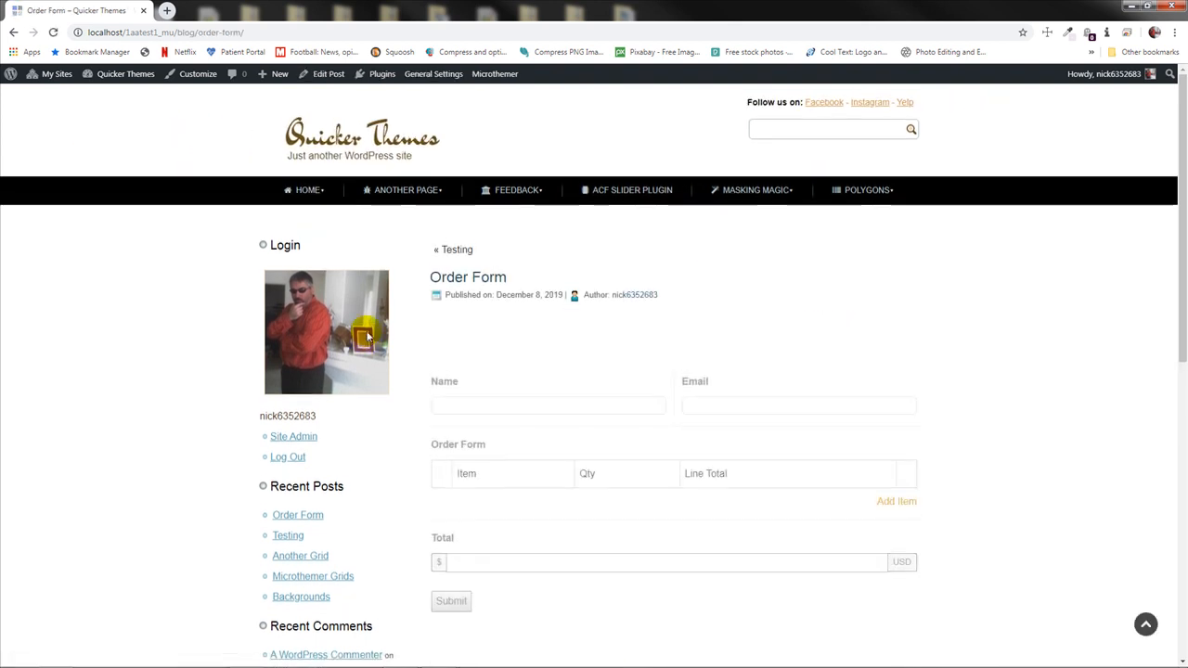
Add an order row with Item 1 – $10 and a quantity of 4, and submit the order form
scroll(365, 339, "down", 2)
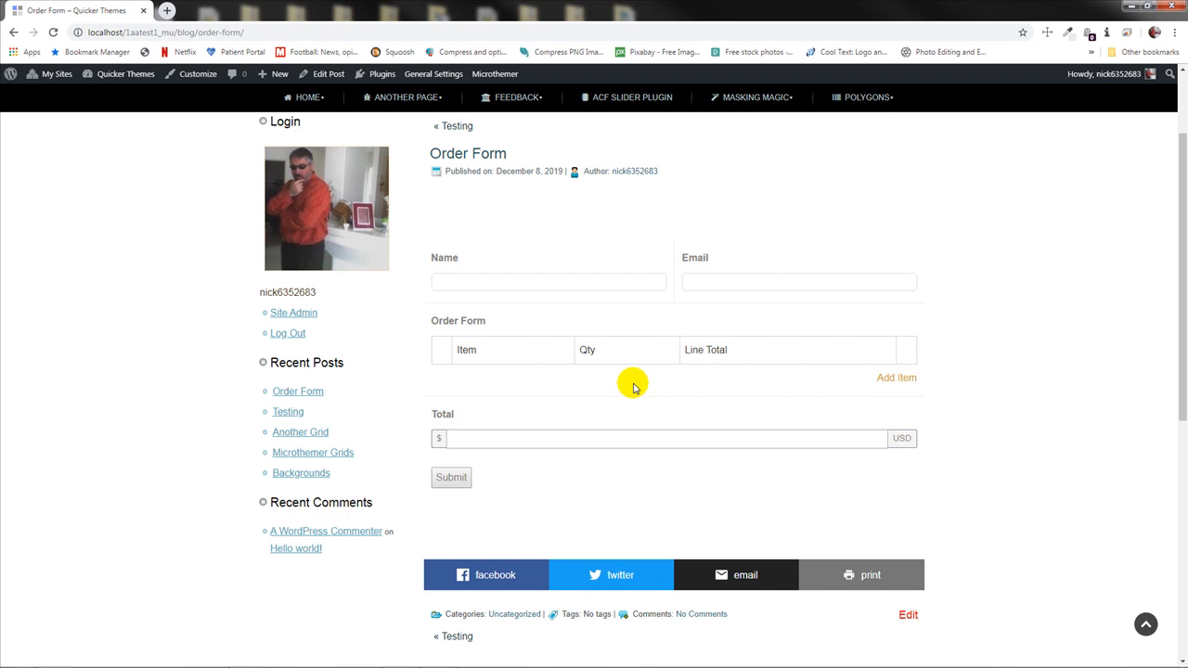
left_click(895, 377)
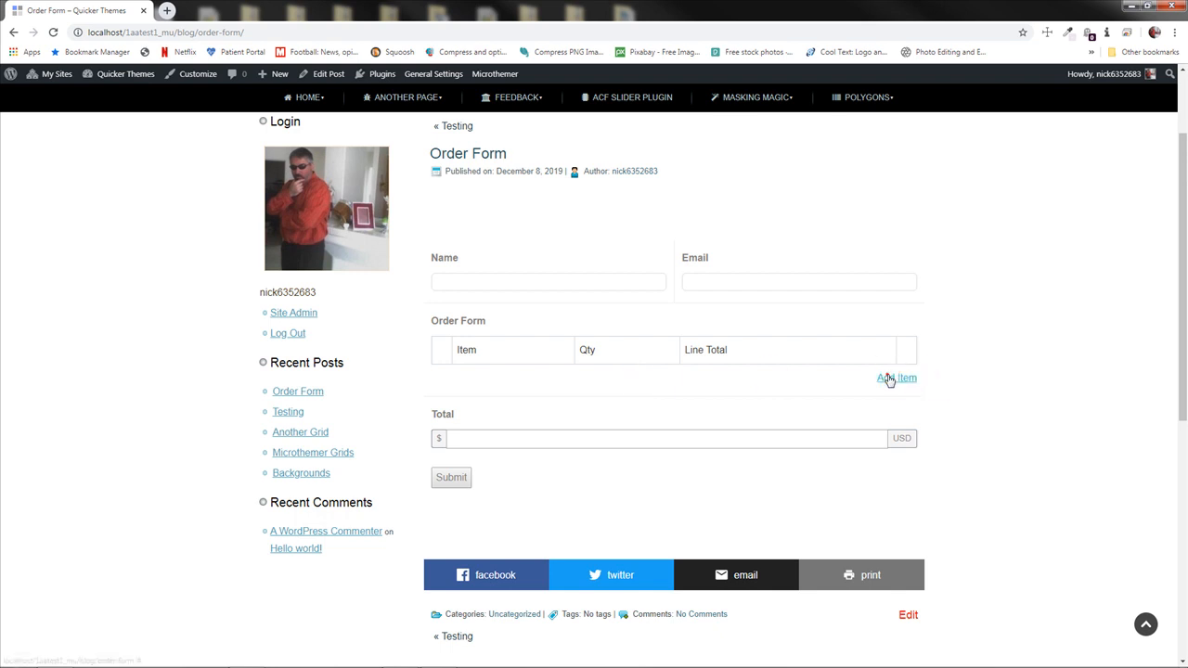
scroll(556, 362, "down", 2)
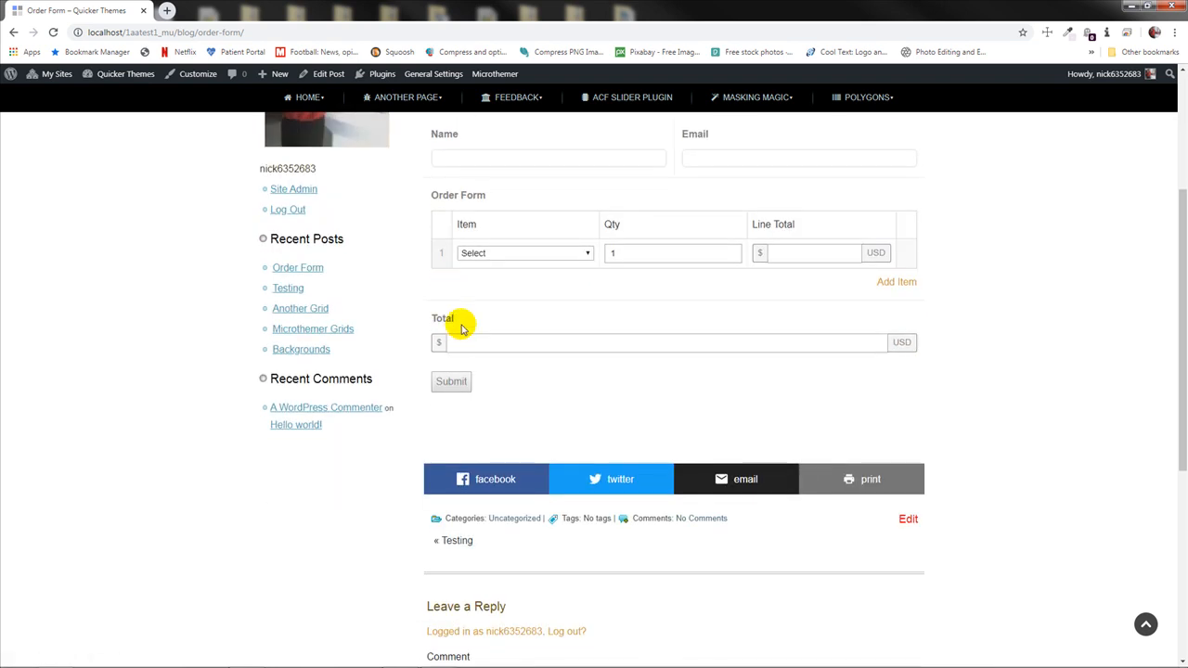
left_click(526, 254)
left_click(502, 276)
left_click(633, 255)
left_click(731, 249)
left_click(731, 249)
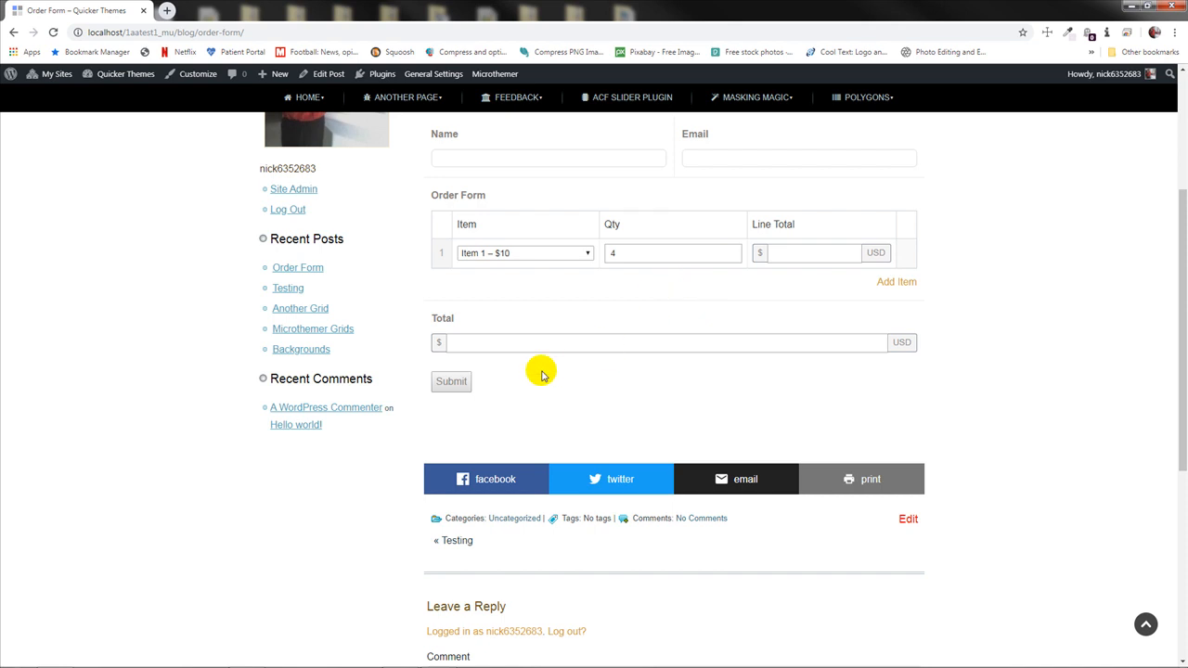
left_click(443, 389)
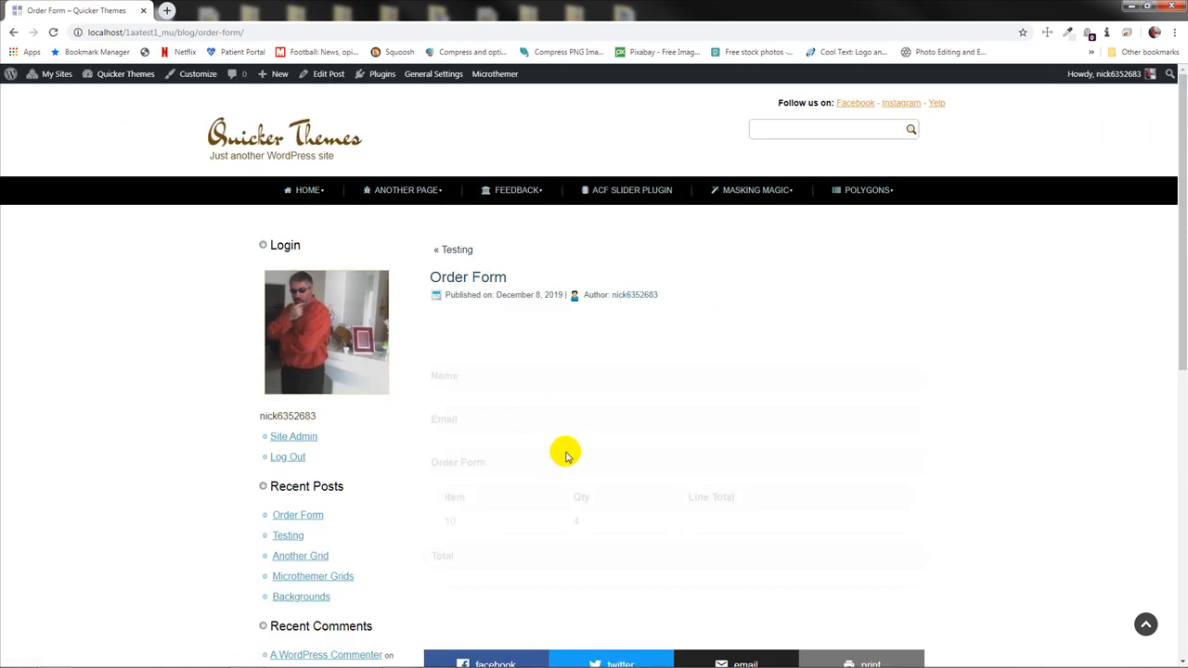
scroll(563, 452, "down", 1)
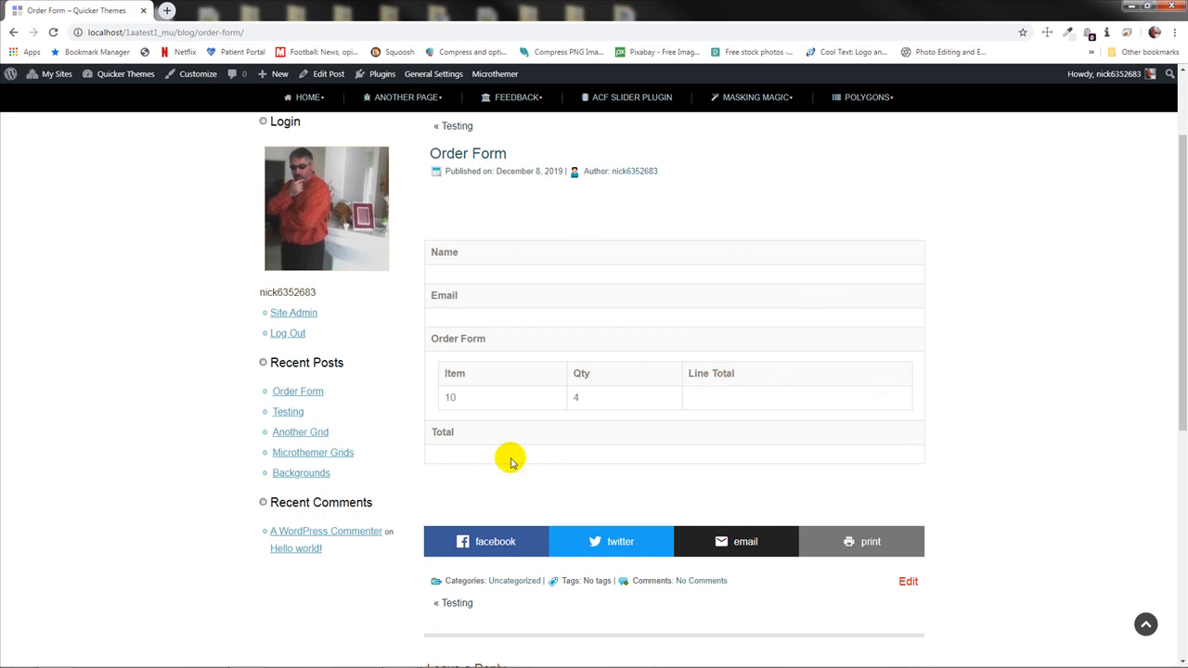
Reload the order form, add a row with Item 4 – $40 and a quantity of 10, and submit the order
left_click(53, 32)
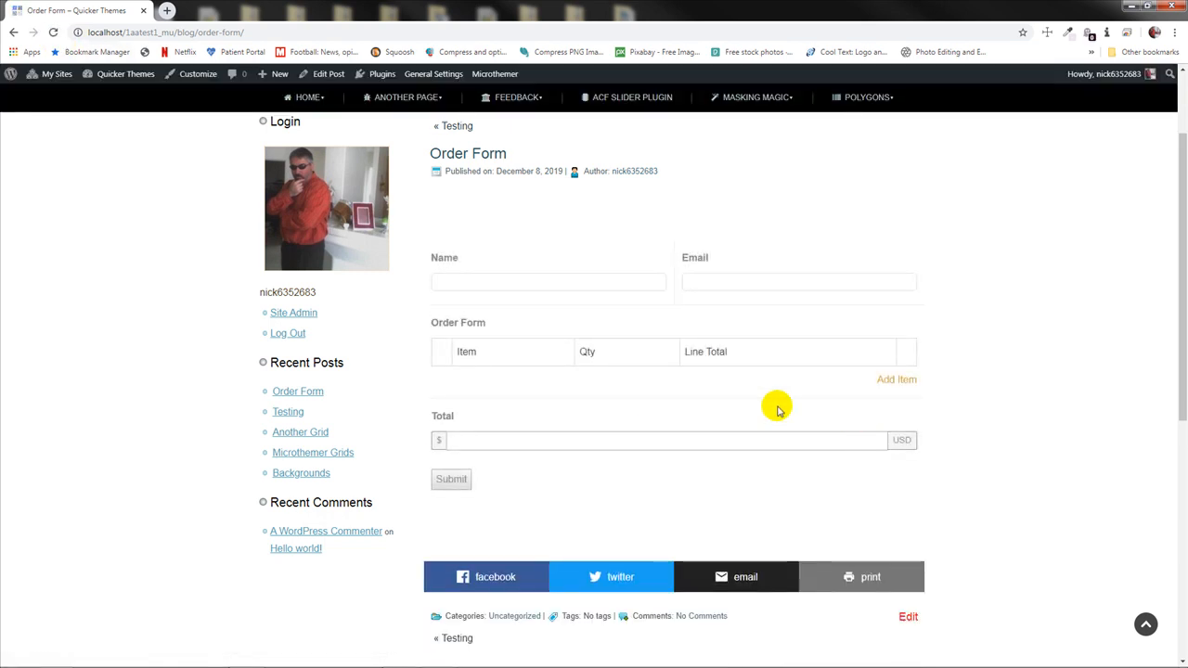
scroll(772, 403, "down", 2)
scroll(773, 403, "up", 2)
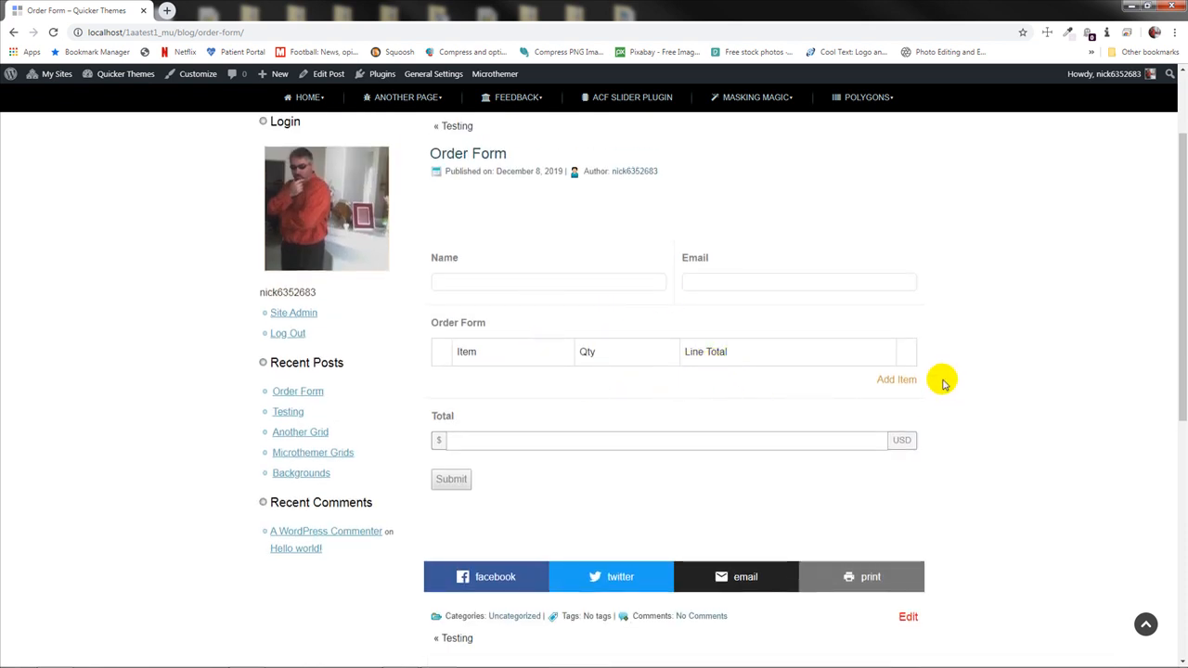
left_click(896, 379)
left_click(477, 377)
left_click(483, 434)
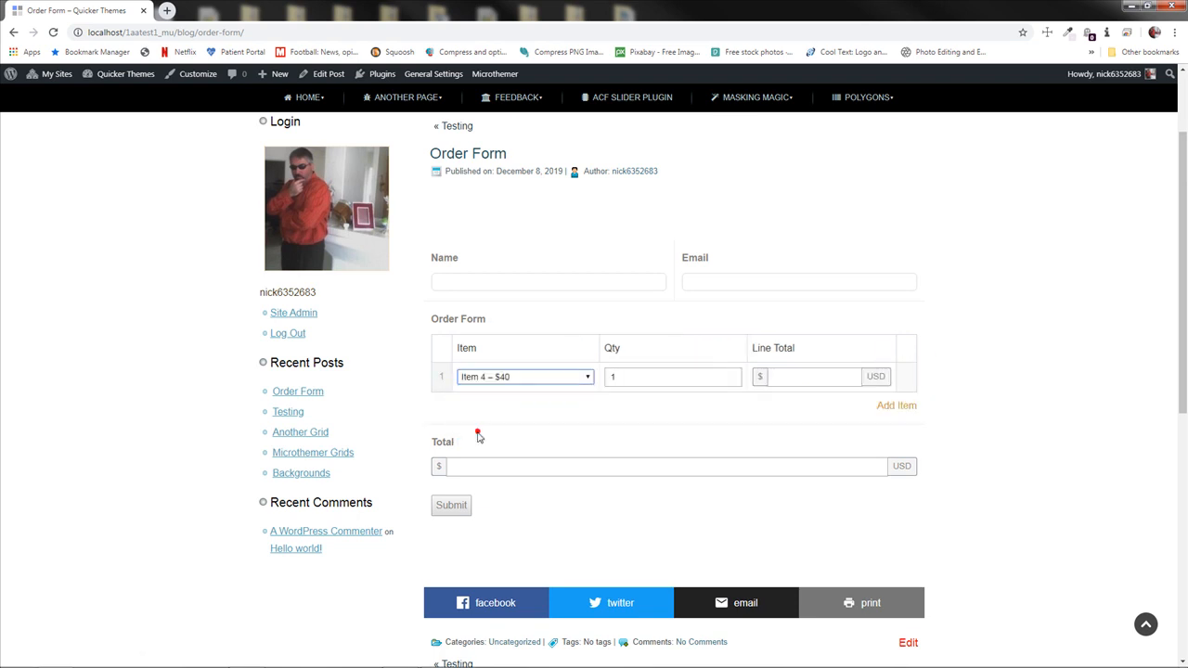
double_click(659, 376)
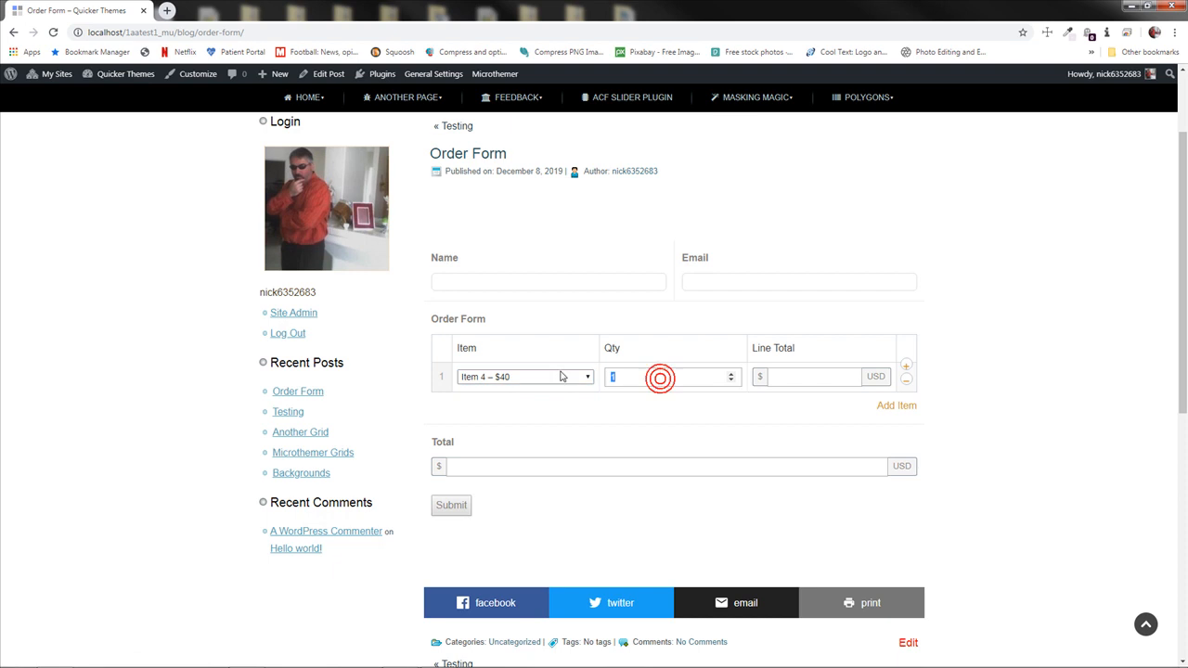
left_click(597, 428)
left_click(455, 509)
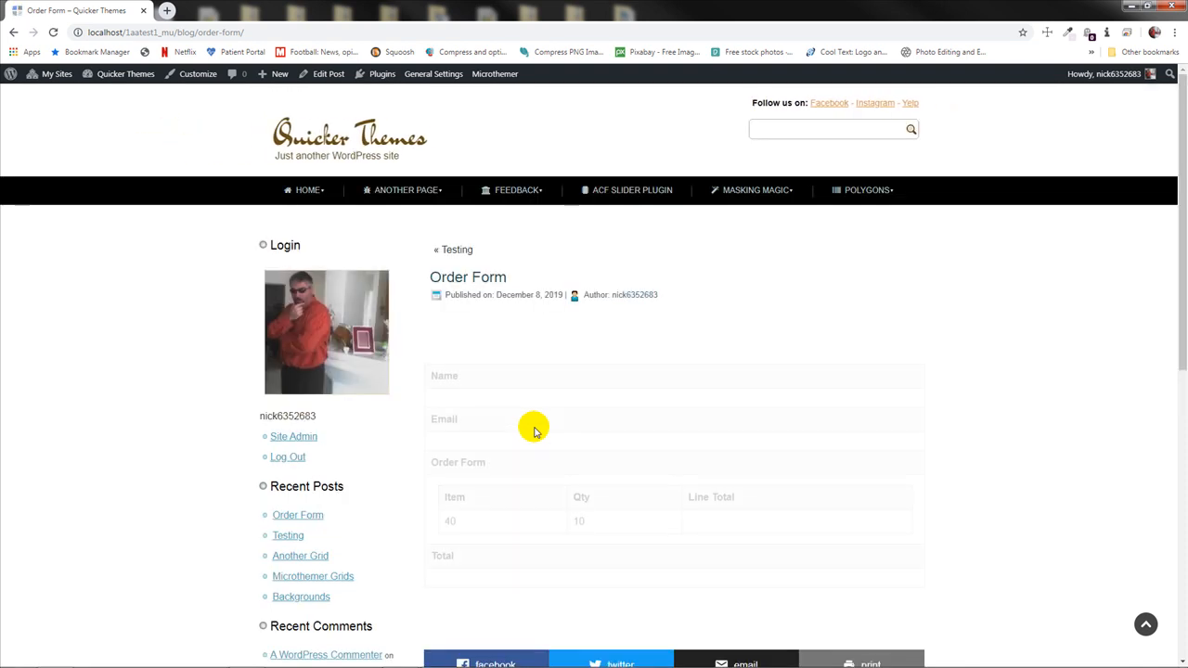
scroll(547, 485, "down", 3)
scroll(547, 483, "up", 3)
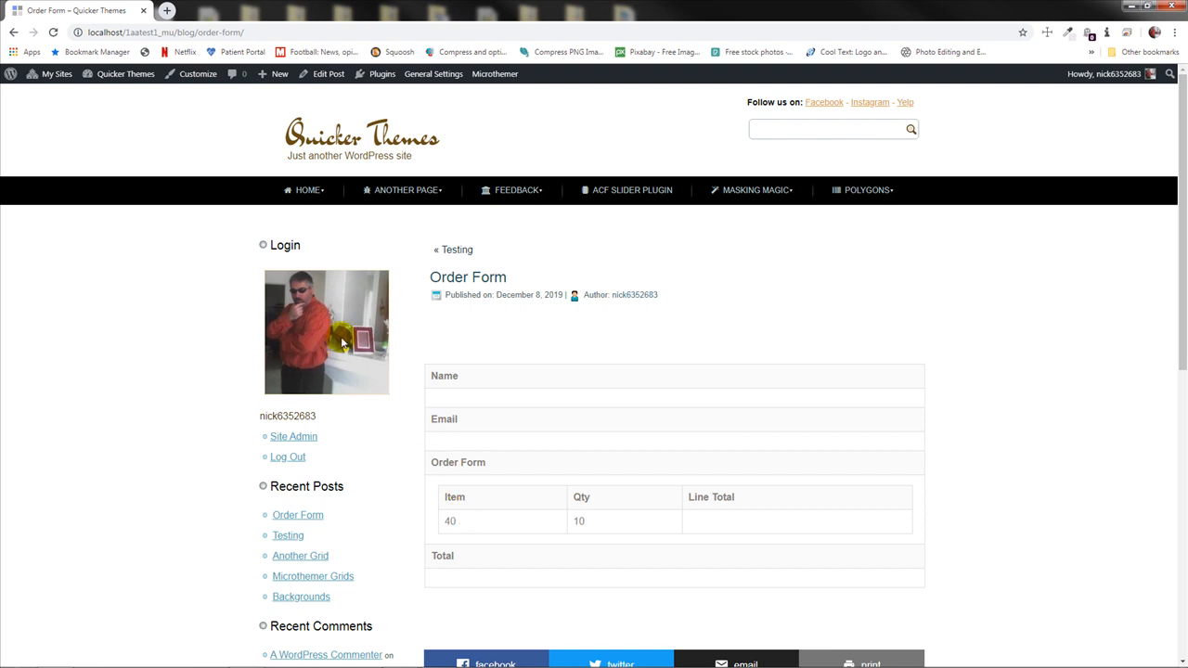
Go to the site's admin dashboard, show the submitted form entries, and open entry #2420
mouse_move(112, 78)
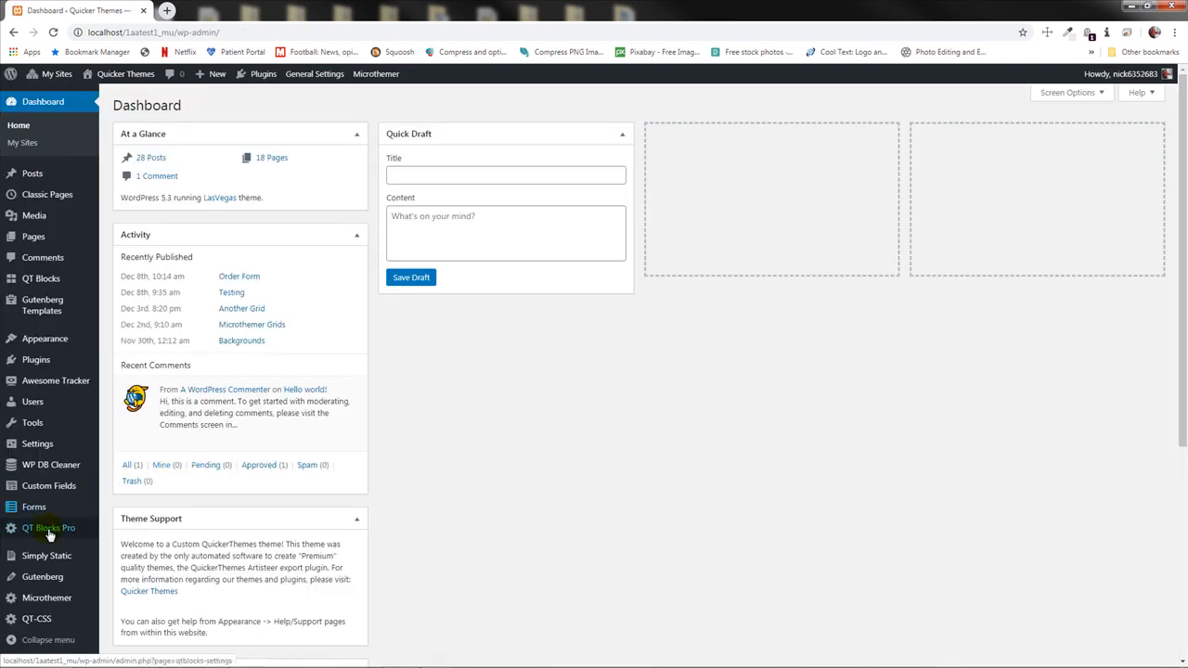
mouse_move(33, 507)
left_click(119, 560)
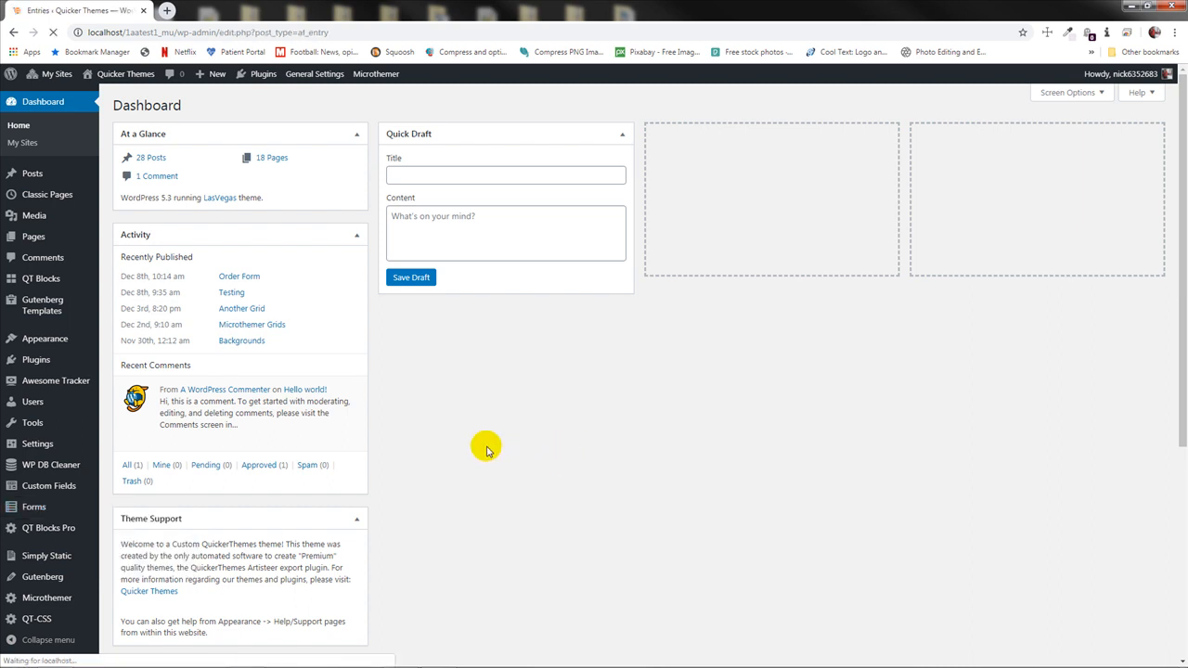
left_click(146, 248)
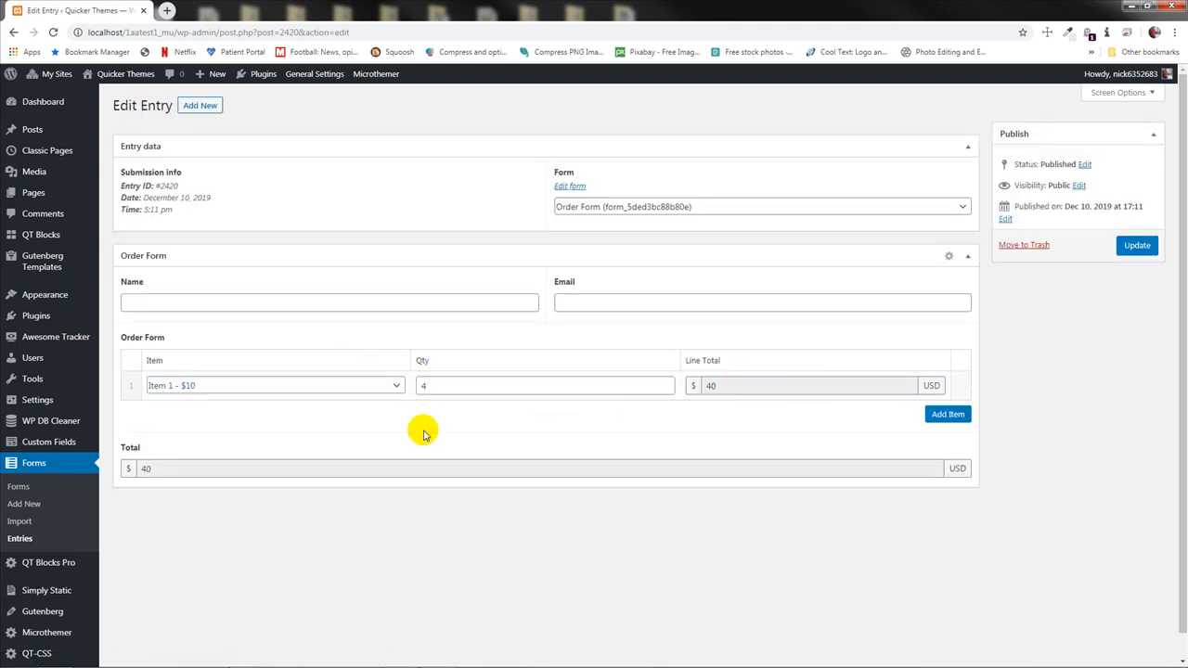
Return to the list of form entries and open entry #2421 to check its line total and total
left_click(52, 464)
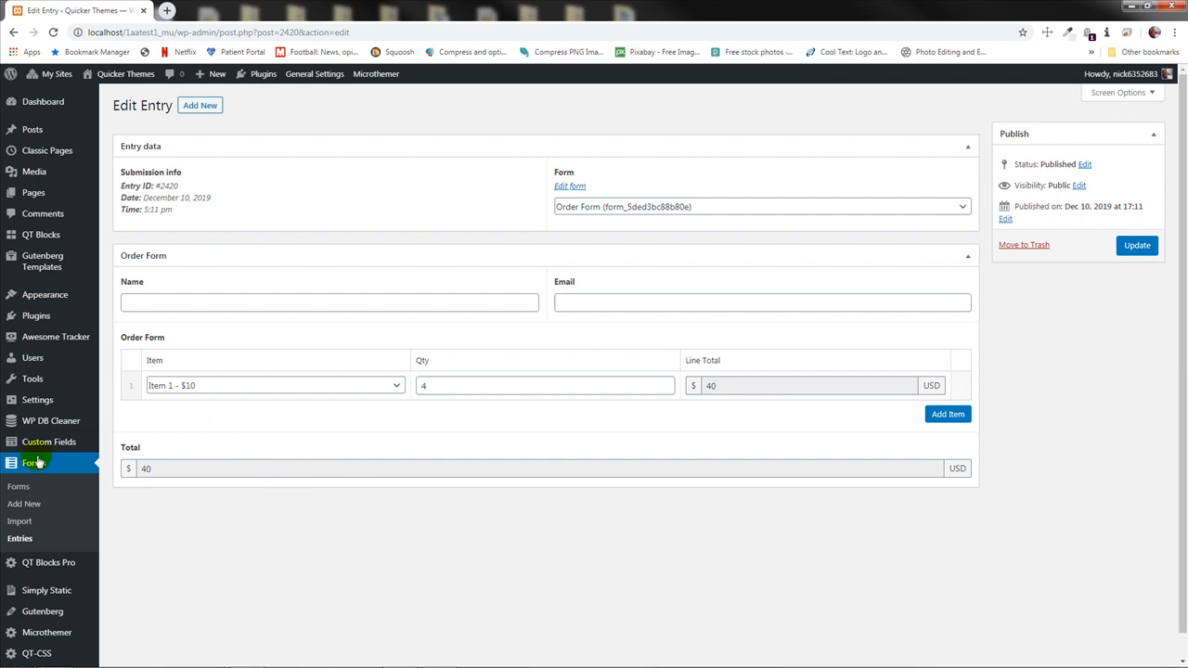
left_click(20, 540)
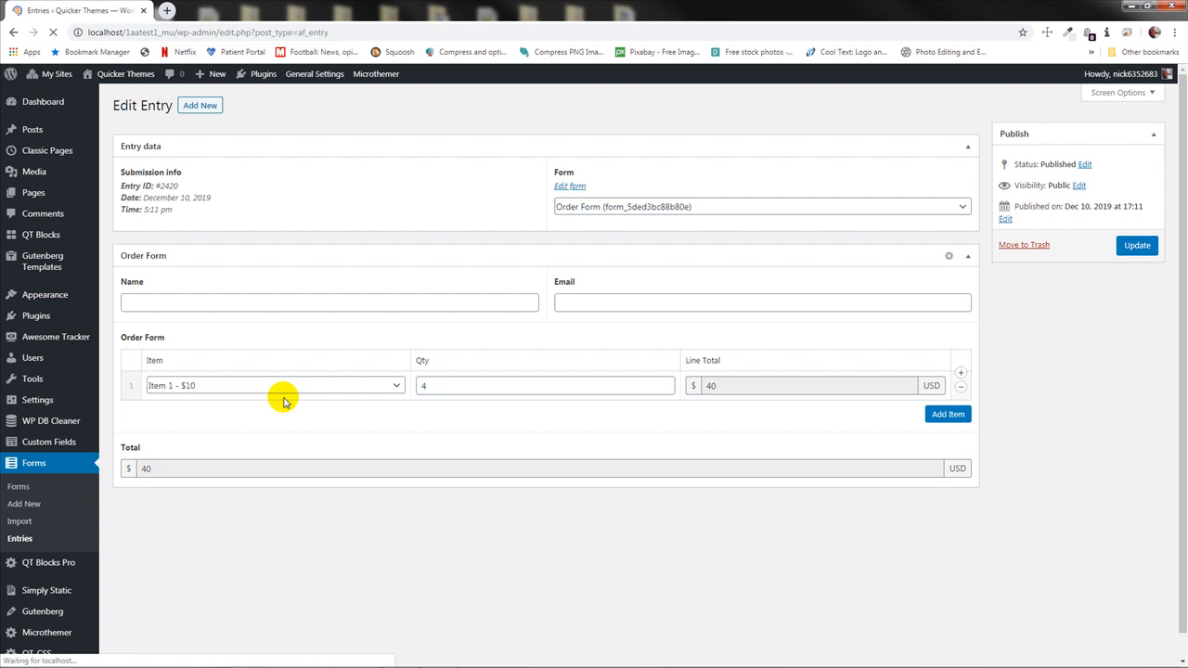
left_click(146, 211)
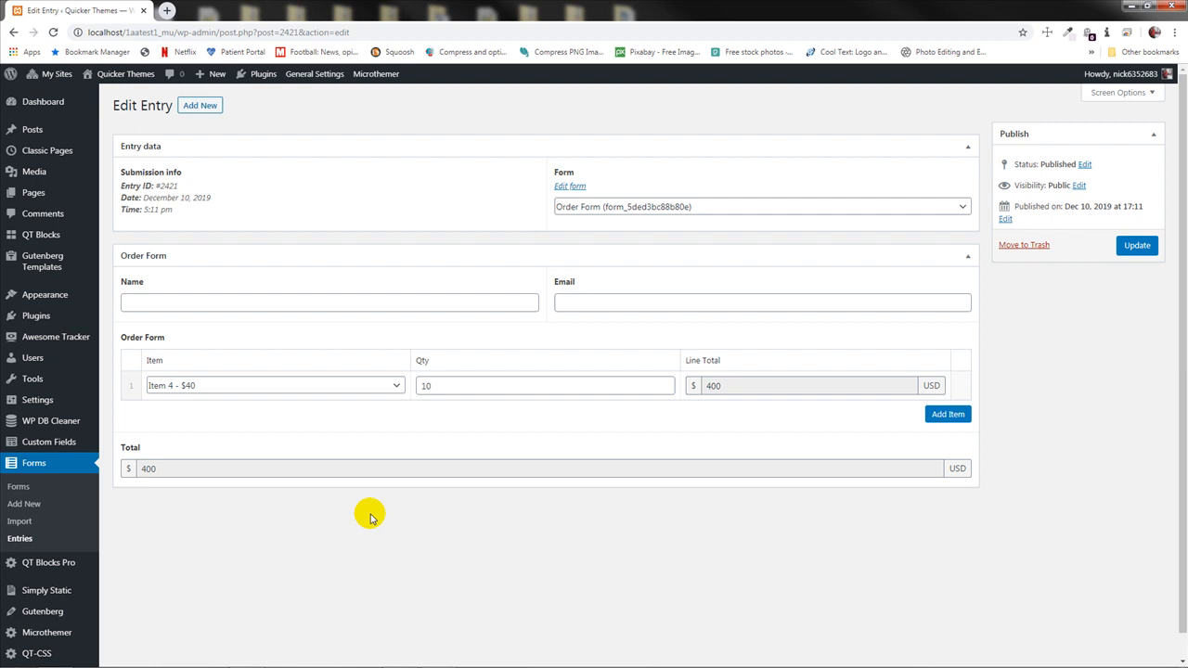
Reopen entry #2420 from the form entries and inspect the choices for its order item
left_click(21, 538)
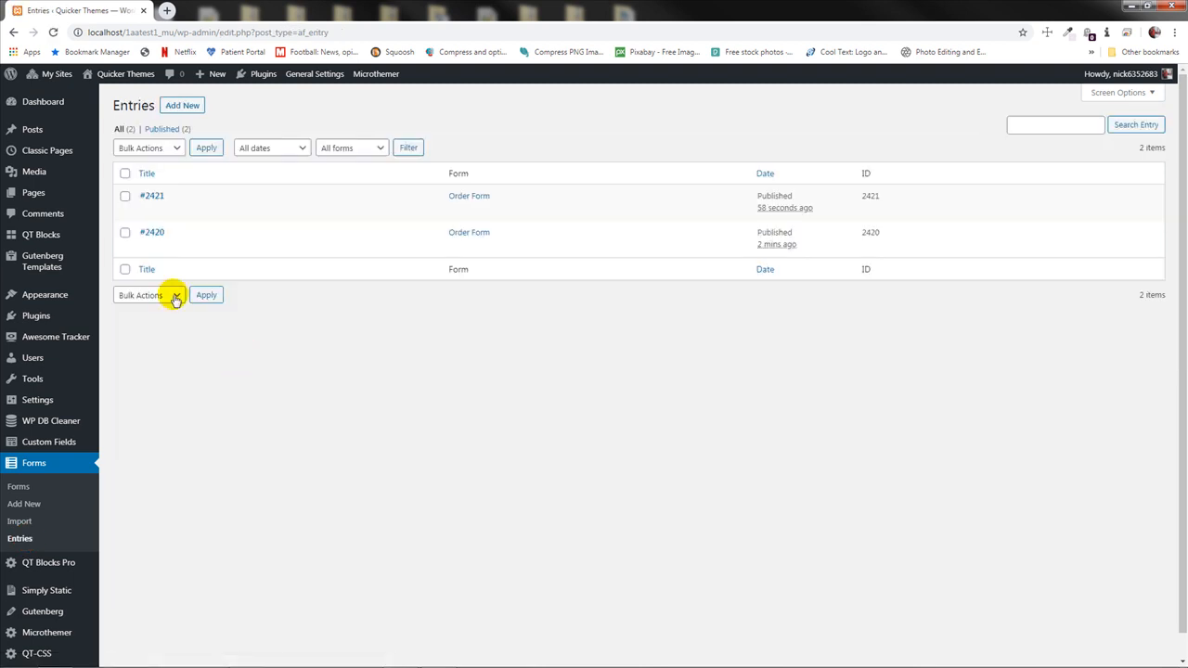
left_click(146, 247)
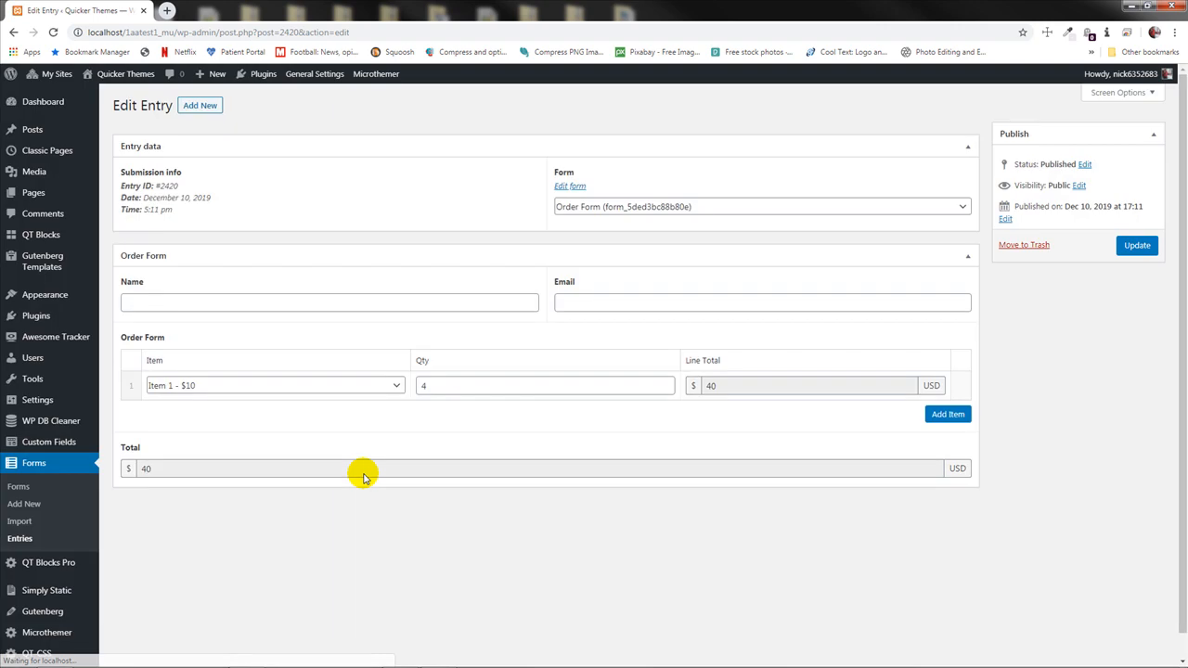
left_click(177, 390)
left_click(183, 391)
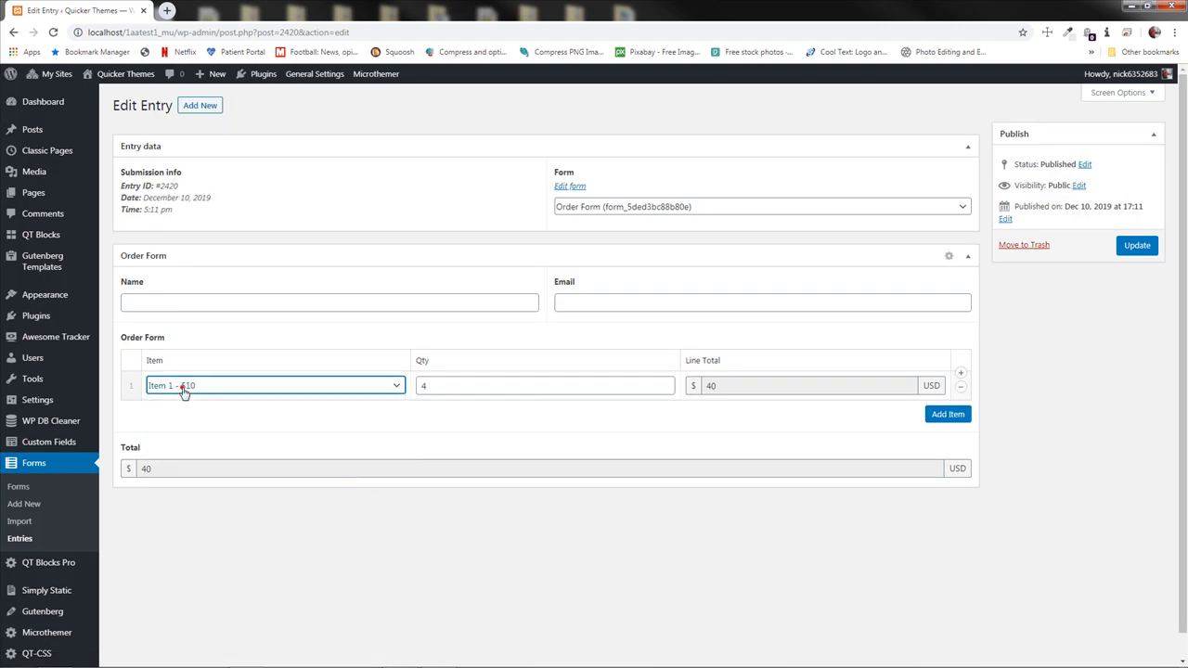
left_click(215, 422)
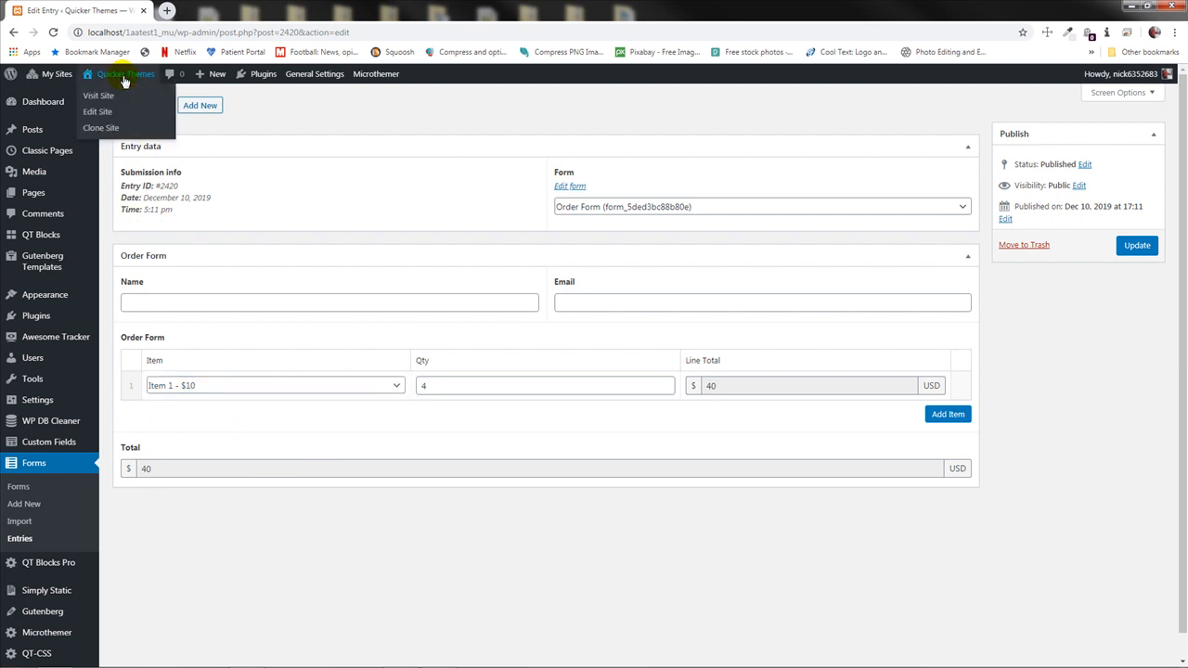
Visit the site's front end, view the Testing post, and open it for editing
left_click(104, 100)
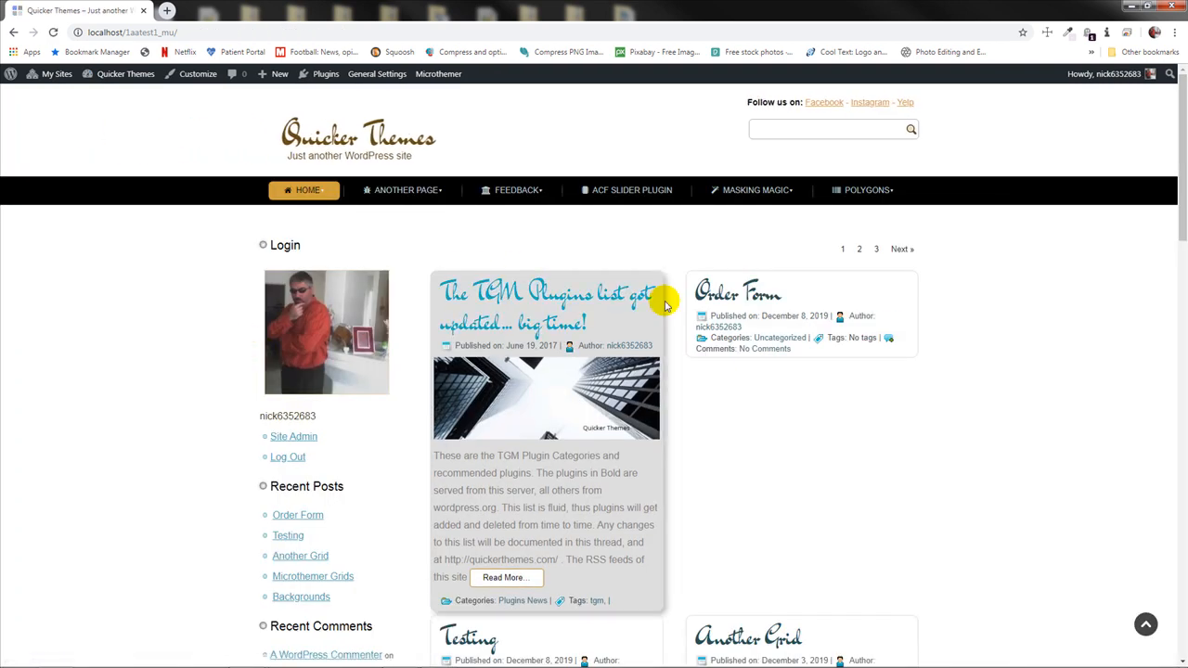
scroll(574, 415, "down", 1)
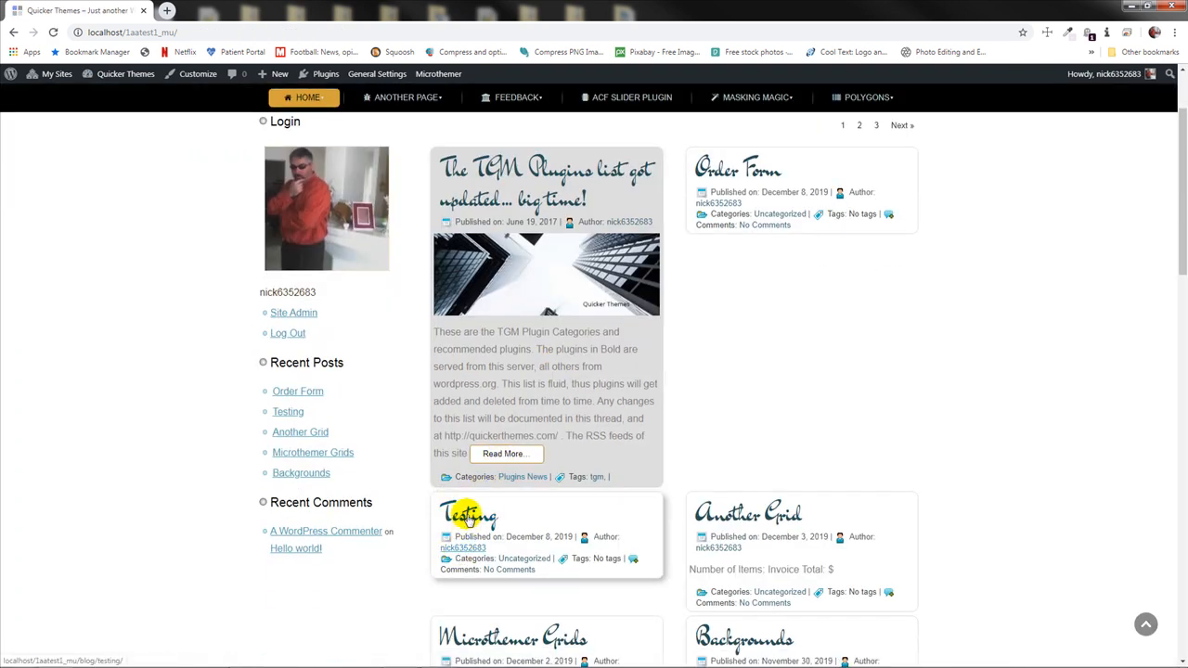
left_click(464, 518)
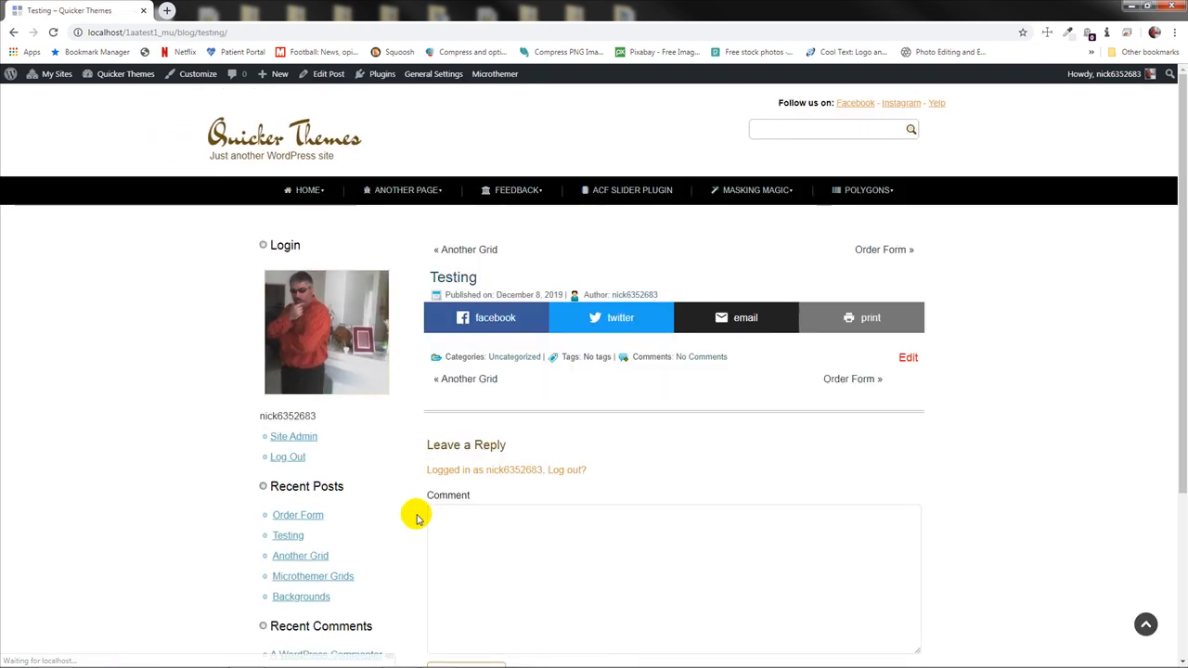
left_click(907, 360)
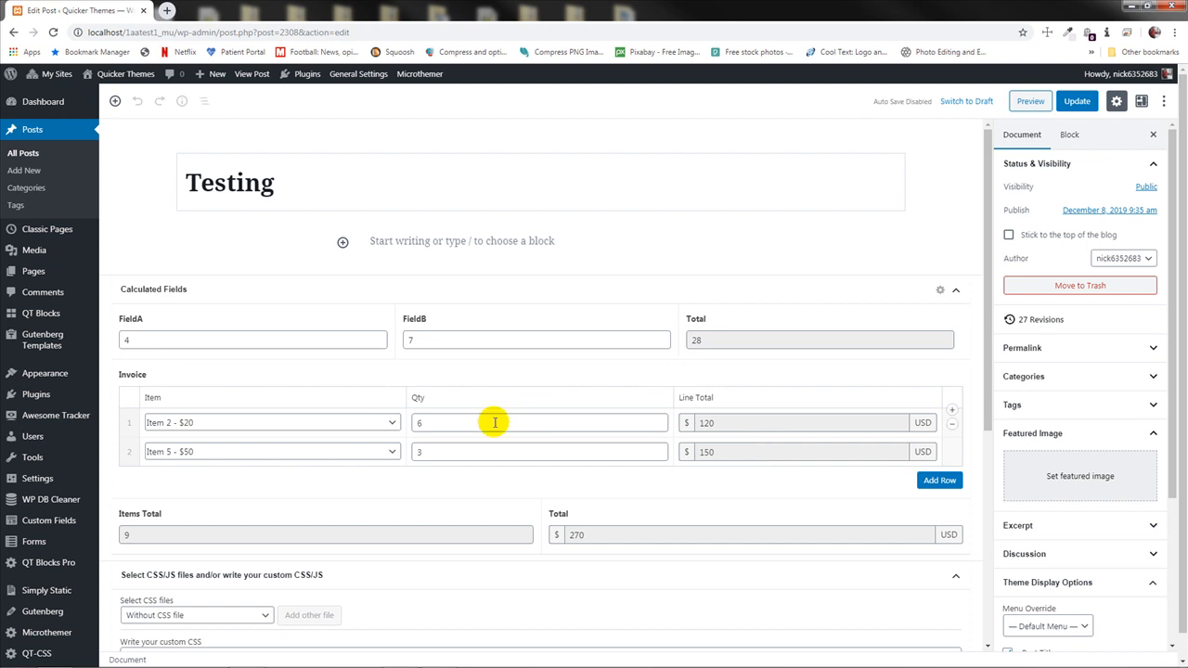
Switch to Windows Explorer, browse to the templates folder of the qt-custom-blocks plugin, and open qtinvoice.php in Notepad++
double_click(441, 6)
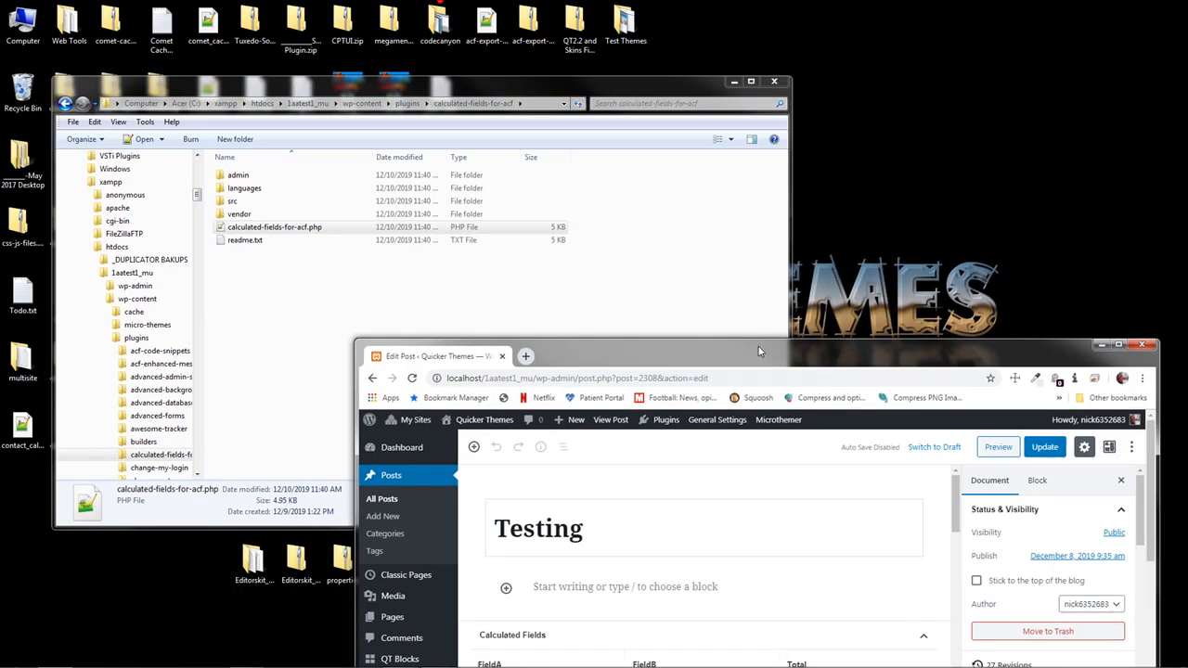
left_click(264, 309)
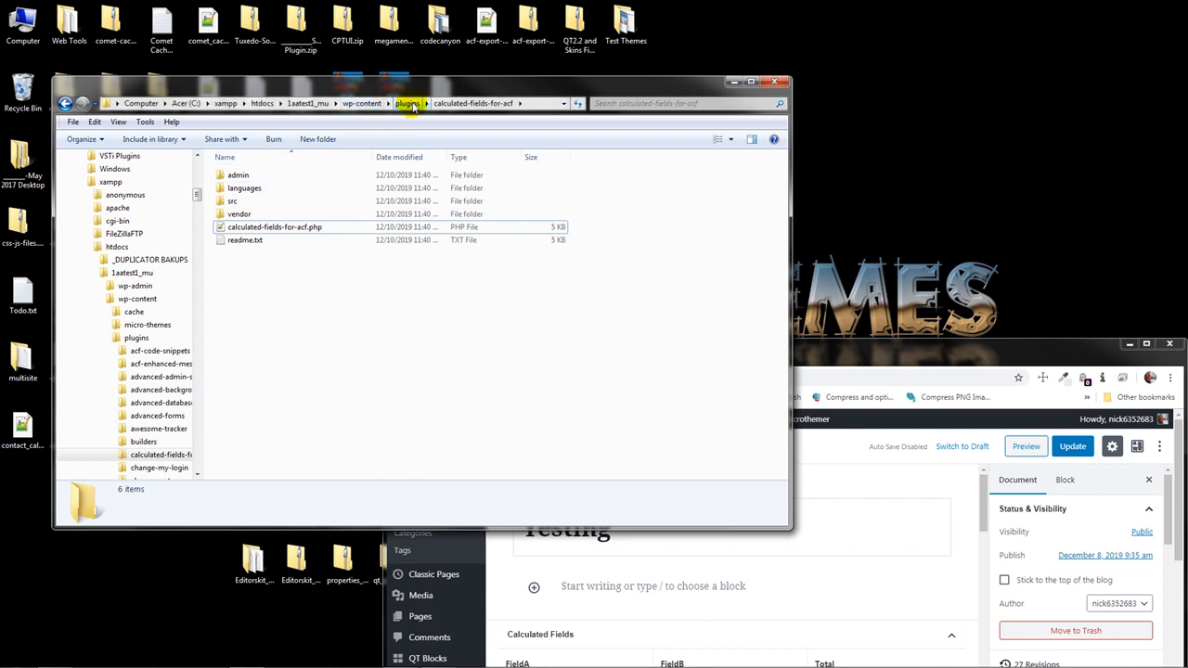
left_click(506, 340)
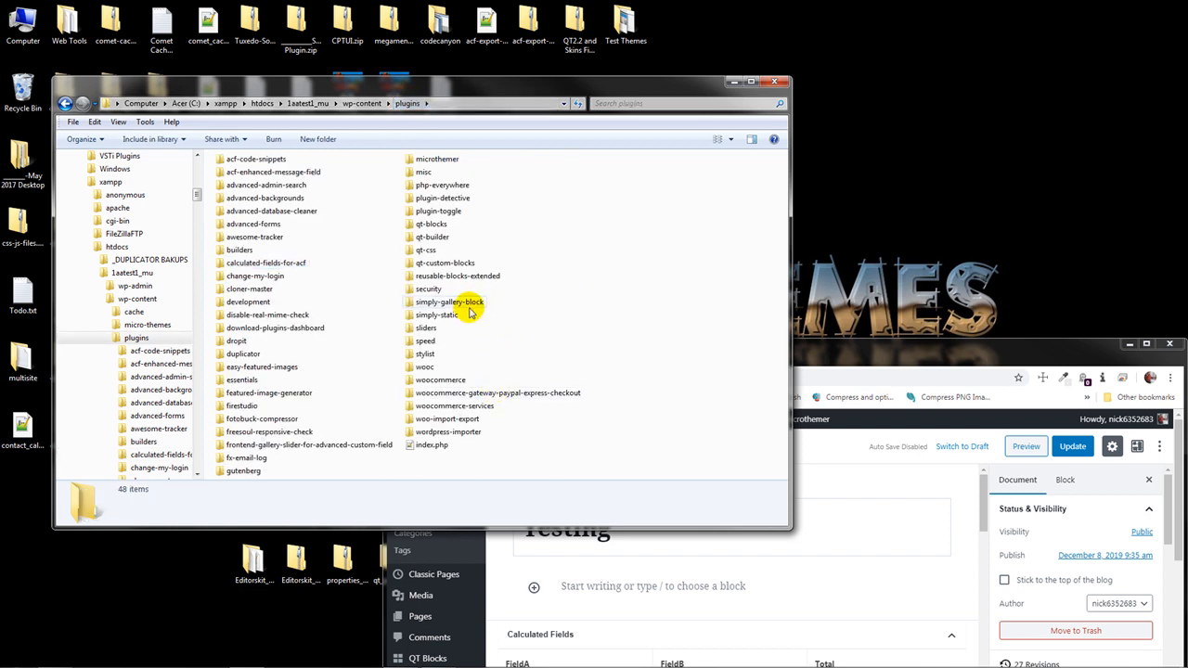
double_click(446, 263)
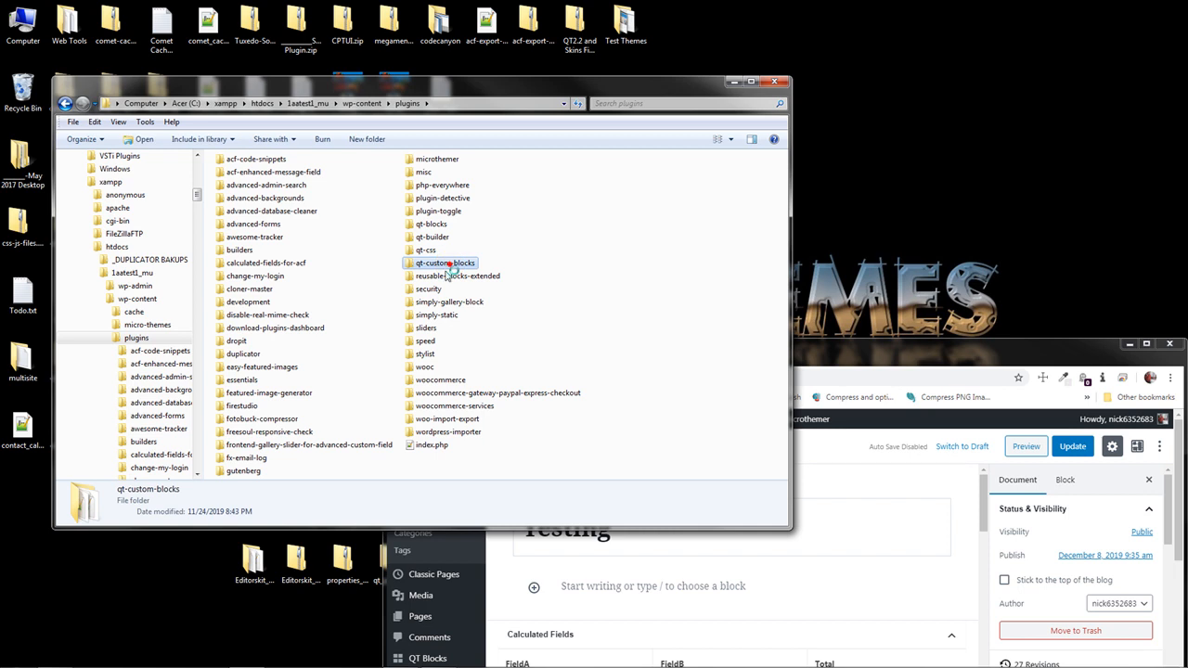
double_click(234, 176)
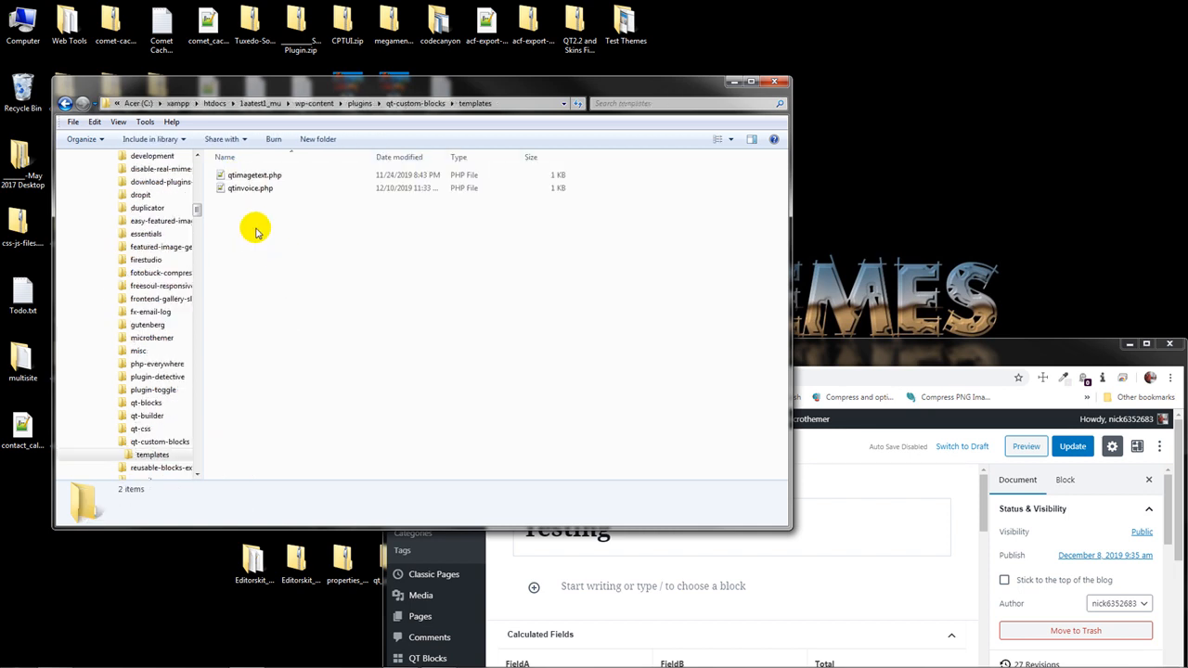
left_click(240, 189)
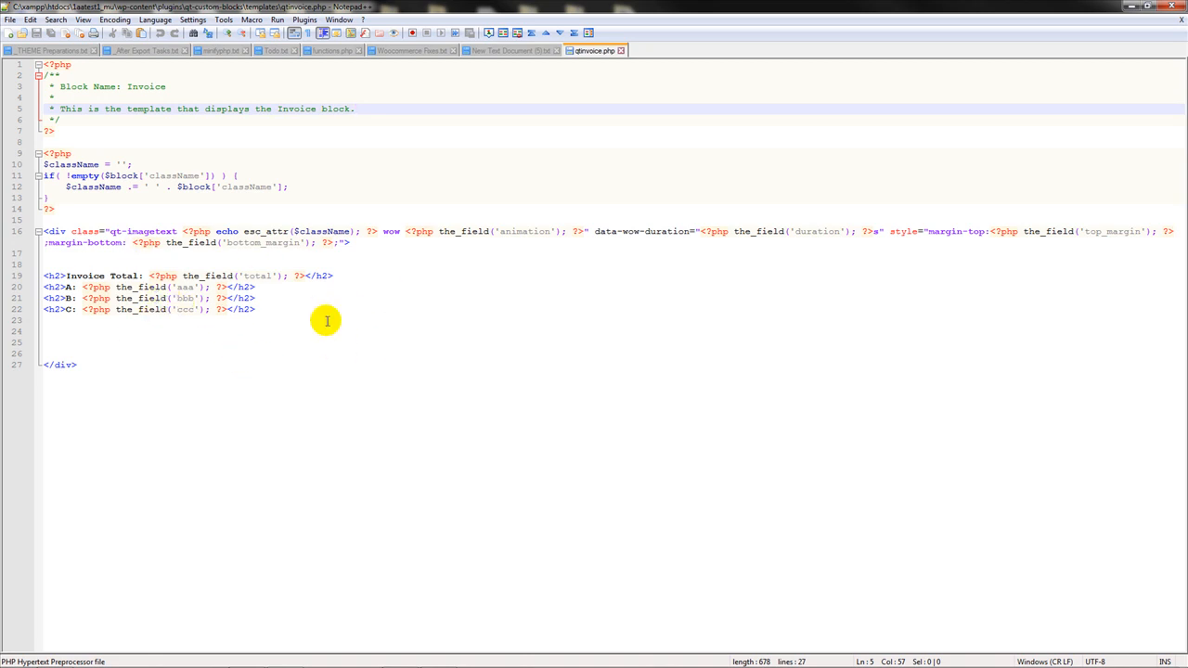
Examine the total, aaa, bbb and ccc field calls in the Invoice block template, and leave Notepad++
left_click_drag(150, 275, 304, 276)
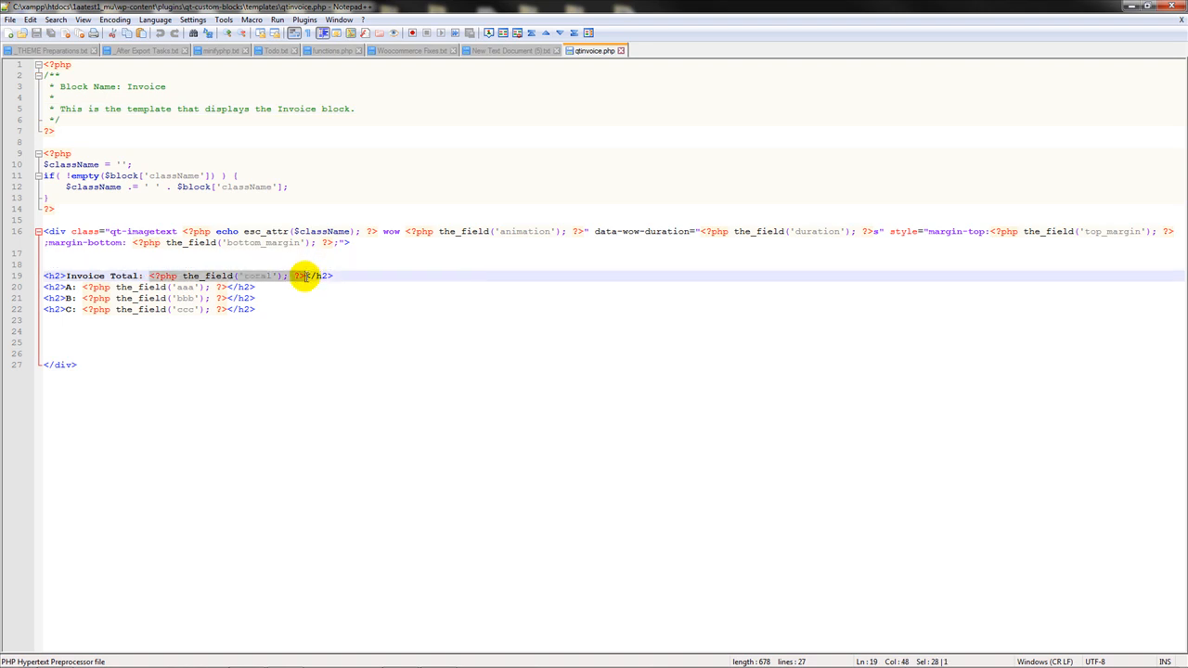
left_click(299, 340)
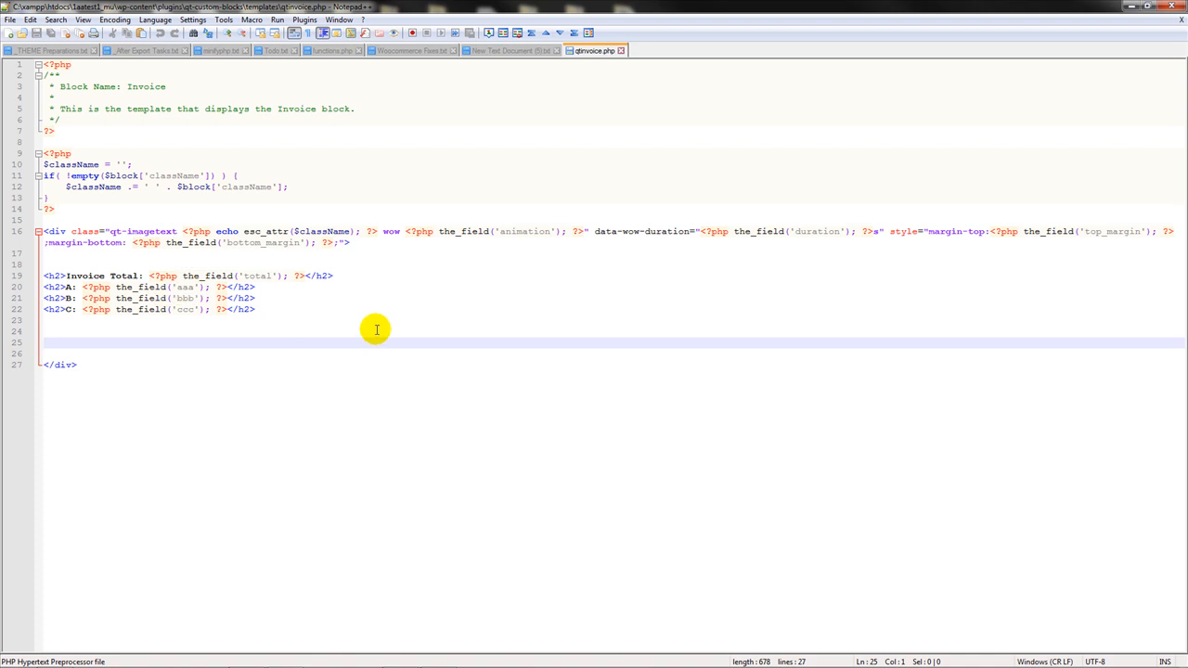
left_click_drag(176, 288, 201, 287)
left_click(173, 298)
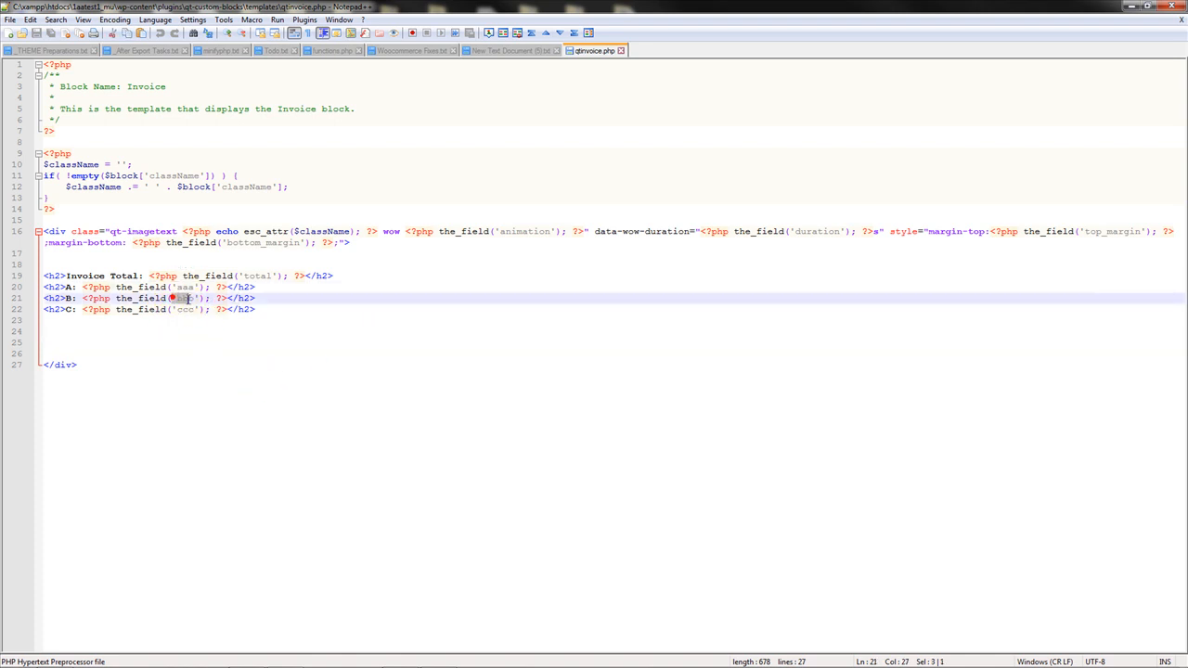
left_click_drag(176, 310, 193, 313)
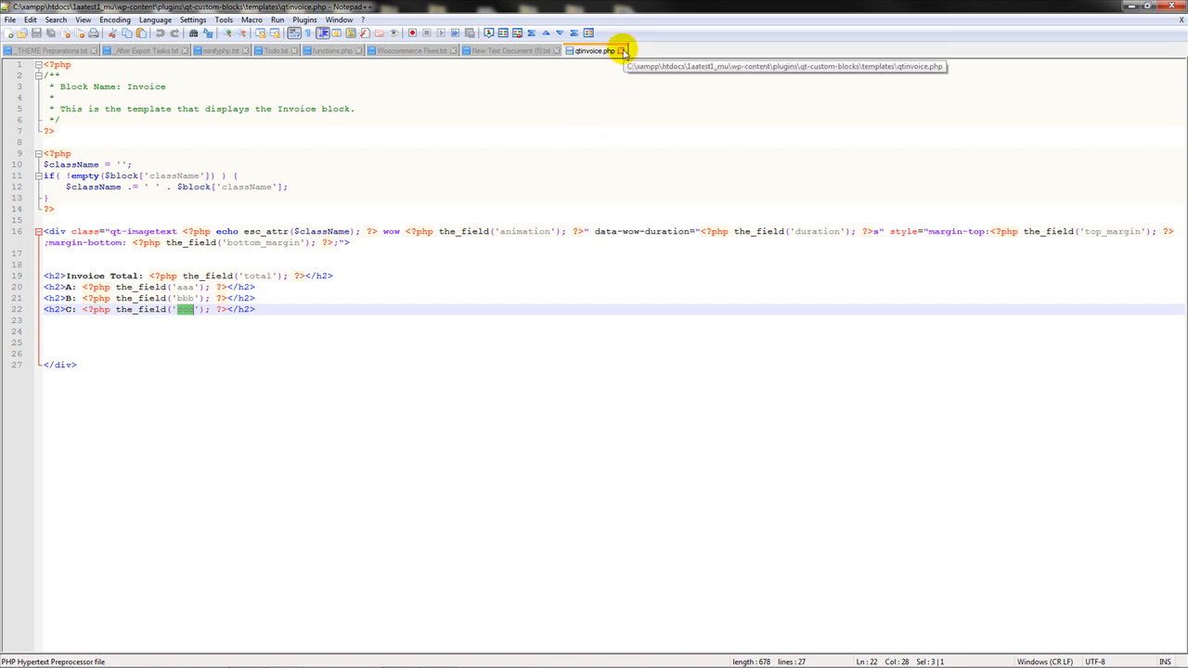
left_click(1177, 7)
Return to the maximized browser and open the Invoice Block field group for editing
left_click_drag(882, 360, 620, 2)
mouse_move(41, 526)
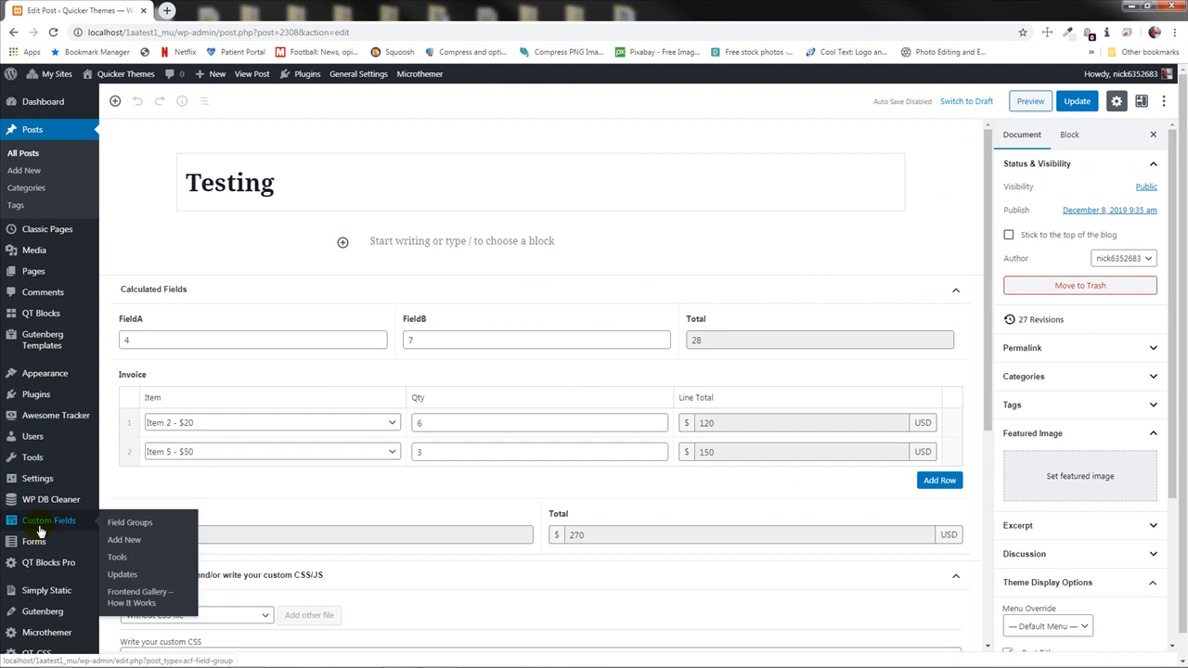
left_click(131, 524)
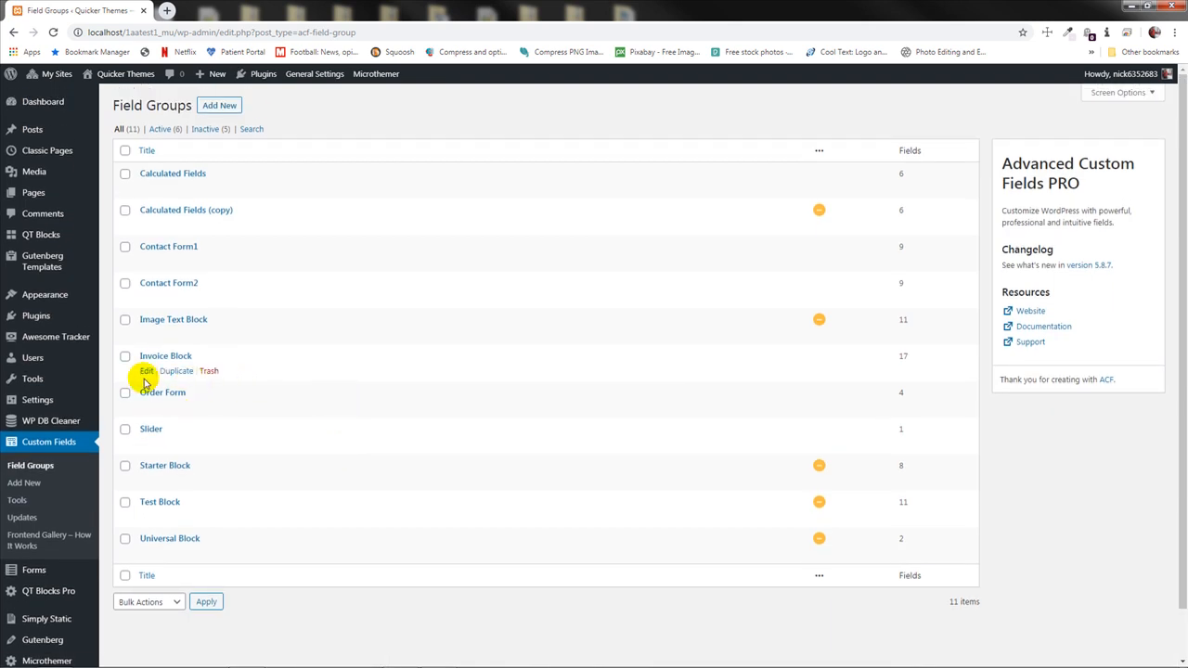
left_click(145, 370)
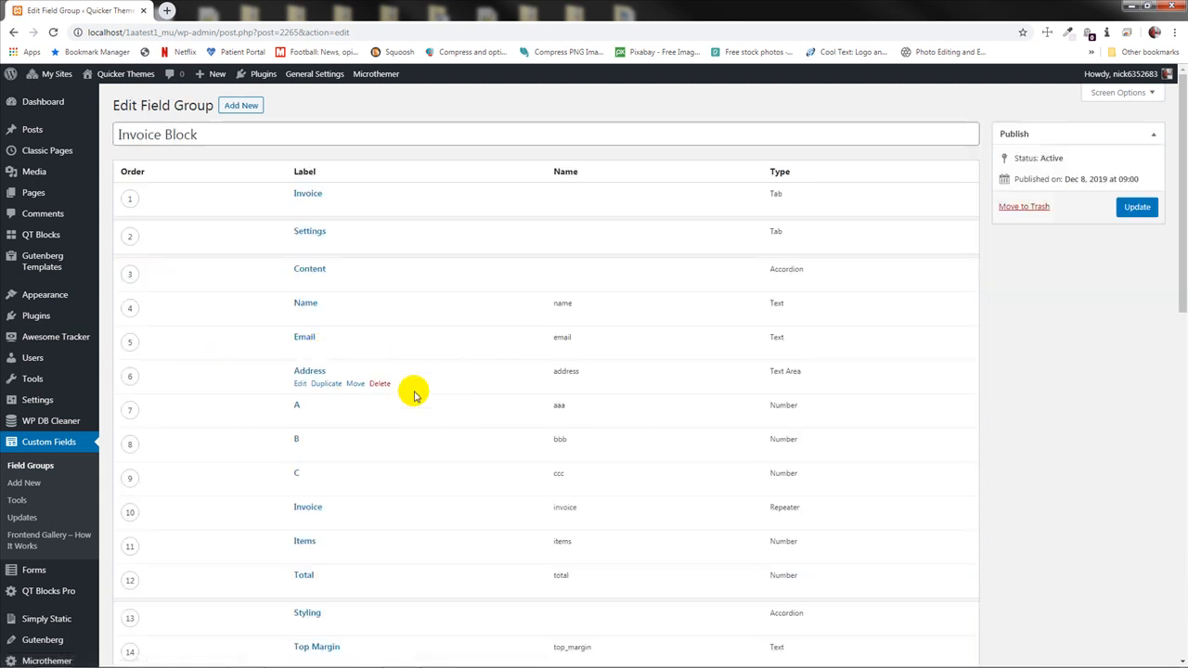
Expand the settings of number field A in the Invoice Block field group and review its formula options
scroll(403, 332, "down", 2)
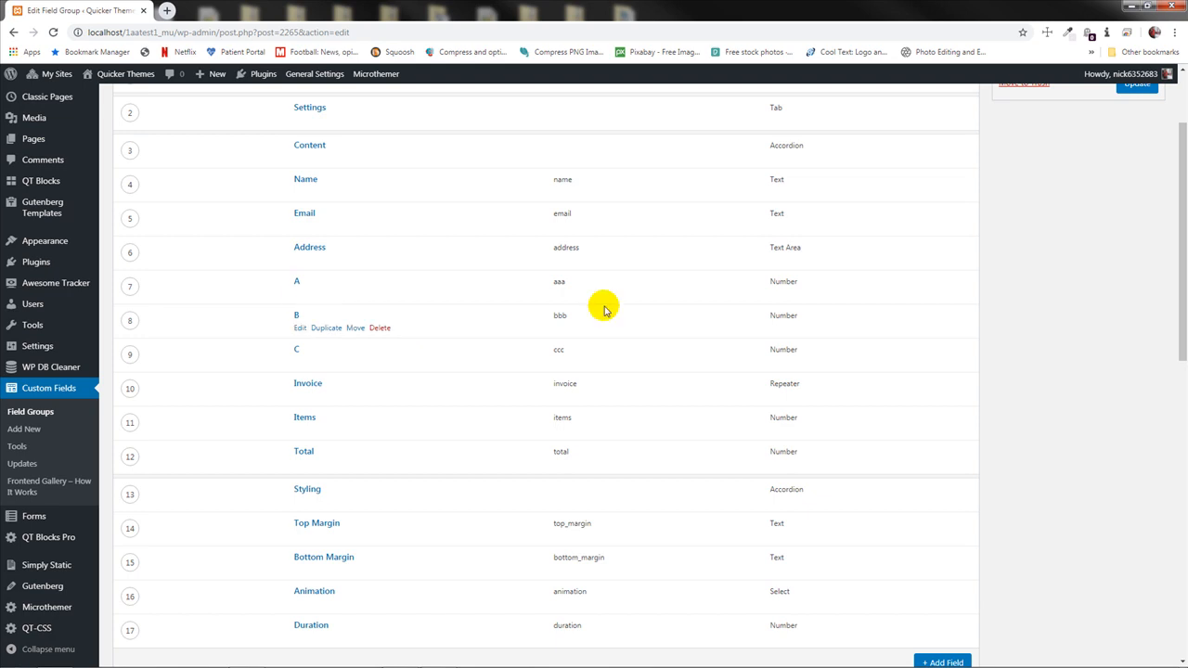
left_click(300, 294)
scroll(299, 414, "down", 2)
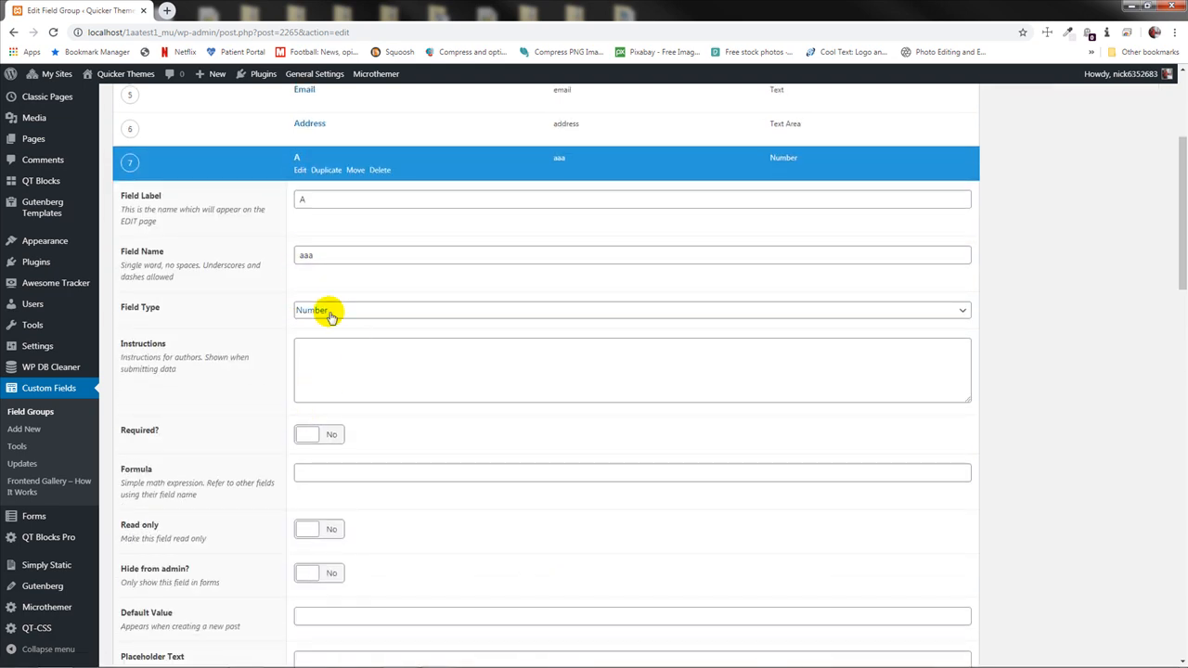
Collapse number field A and review the field names and formula settings of number fields B and C in the Invoice Block group
left_click(287, 165)
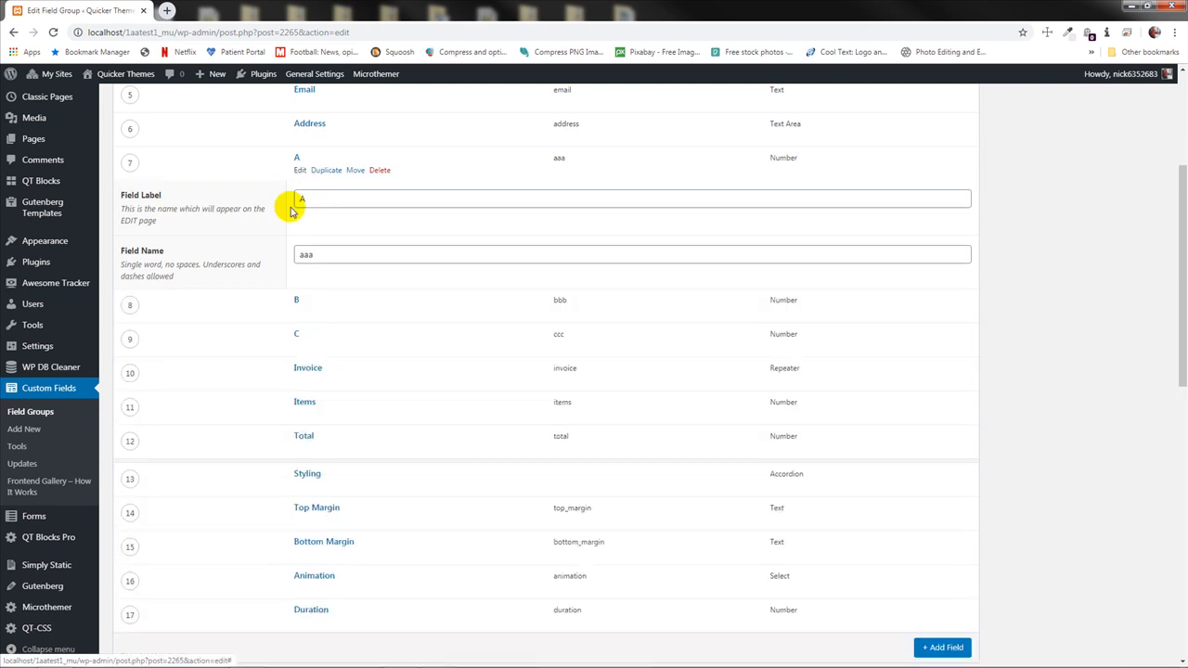
left_click(299, 203)
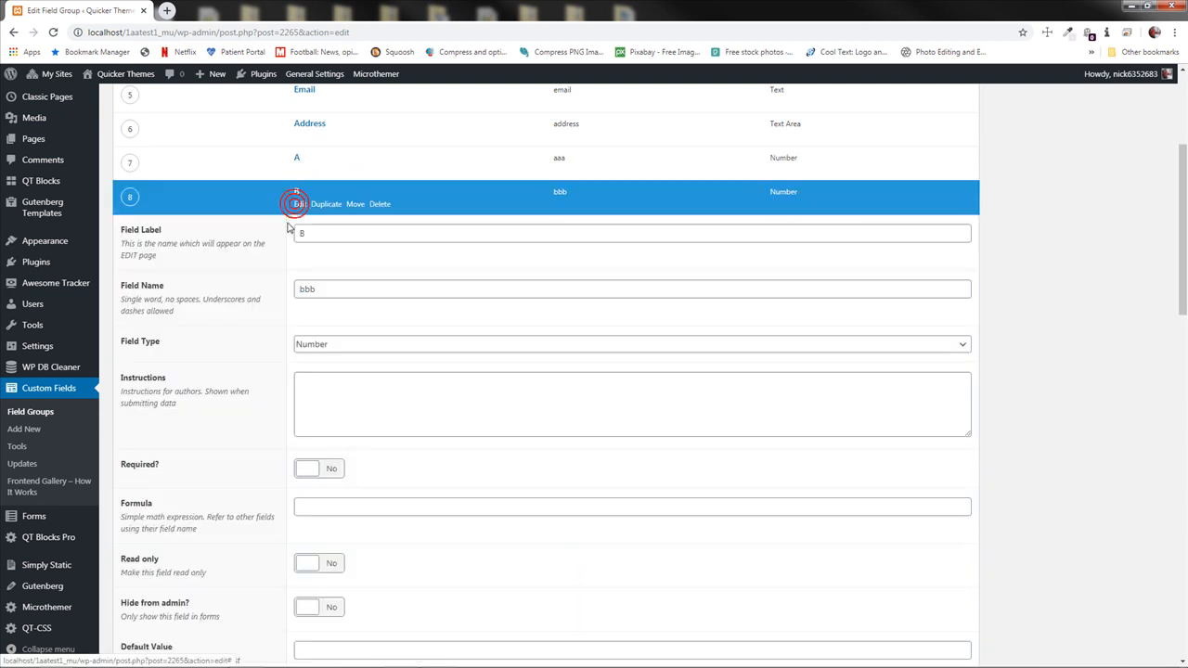
left_click_drag(337, 291, 253, 299)
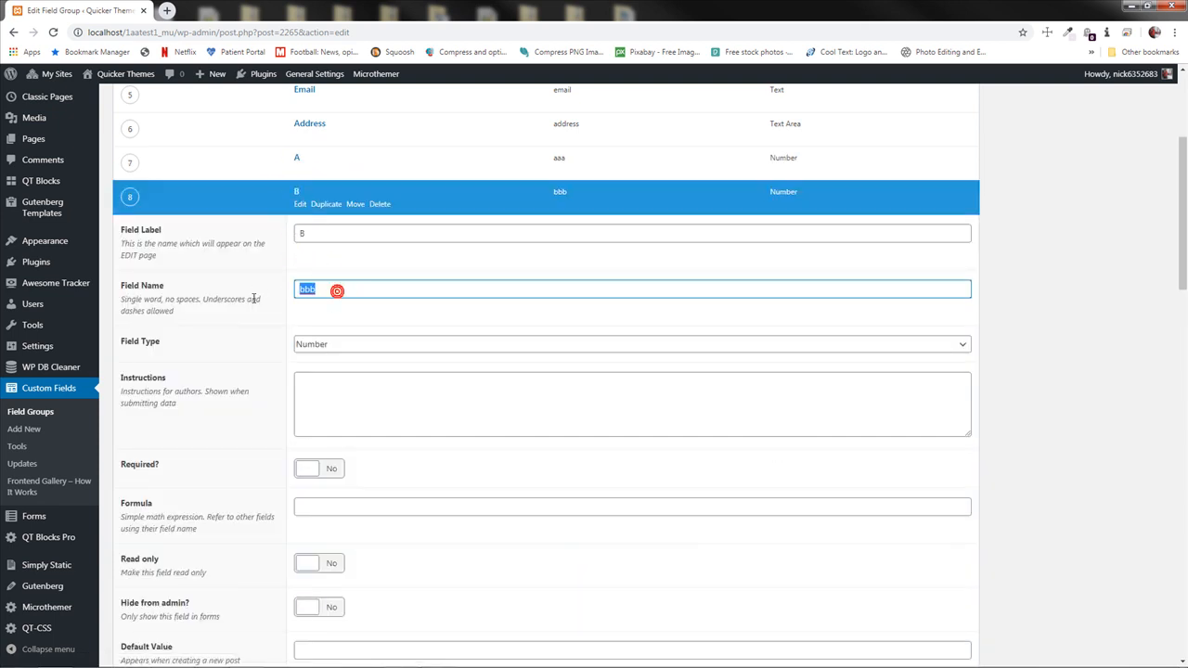
left_click(299, 204)
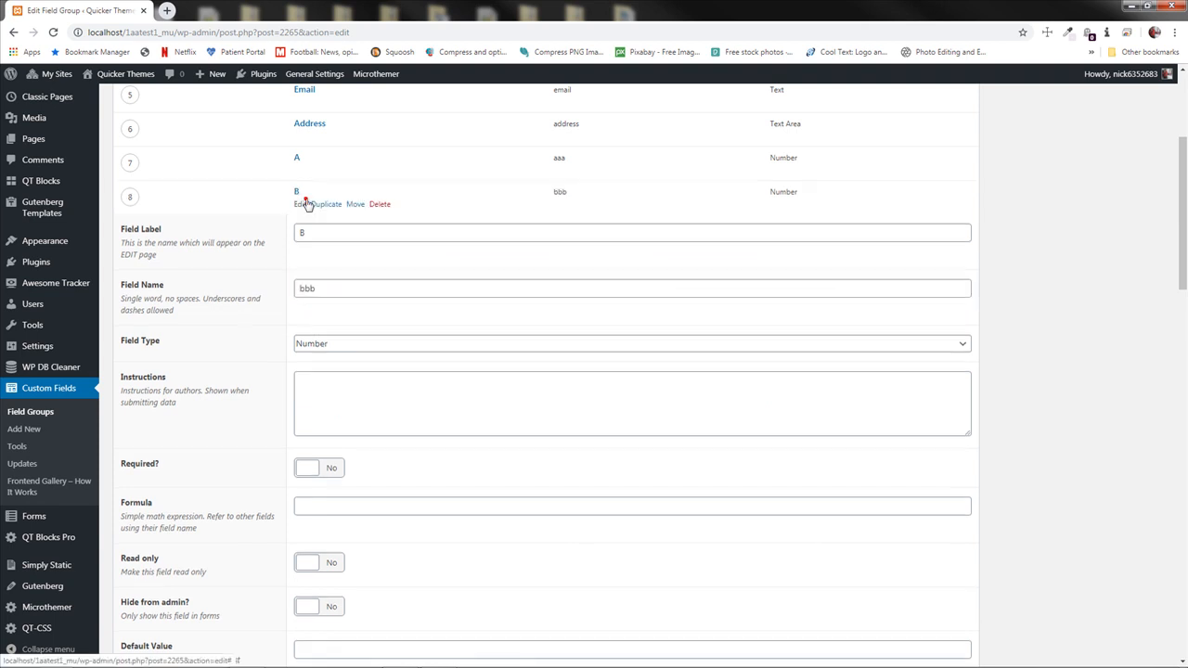
left_click(300, 238)
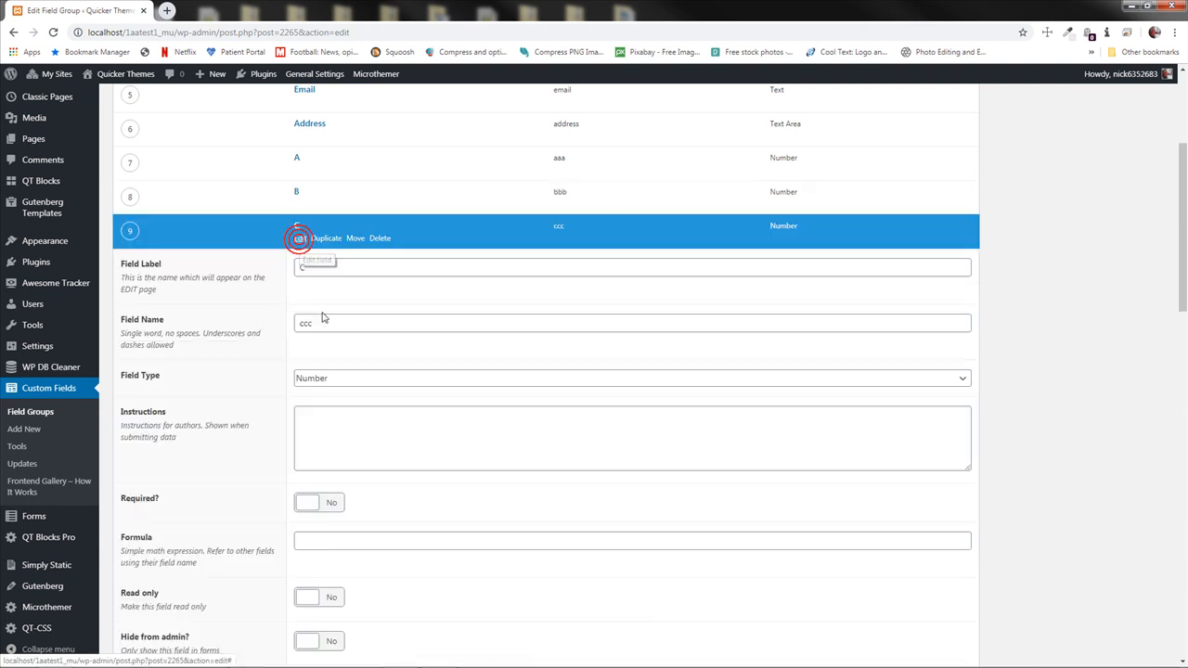
left_click_drag(339, 321, 263, 316)
scroll(259, 352, "down", 2)
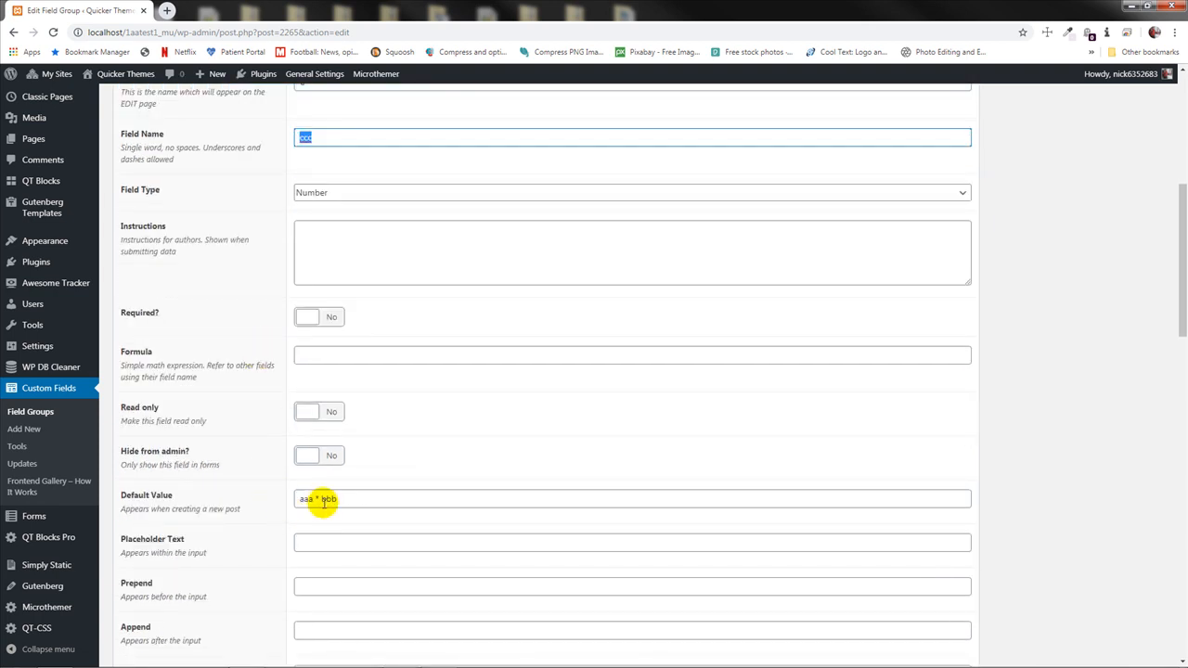
scroll(363, 501, "up", 5)
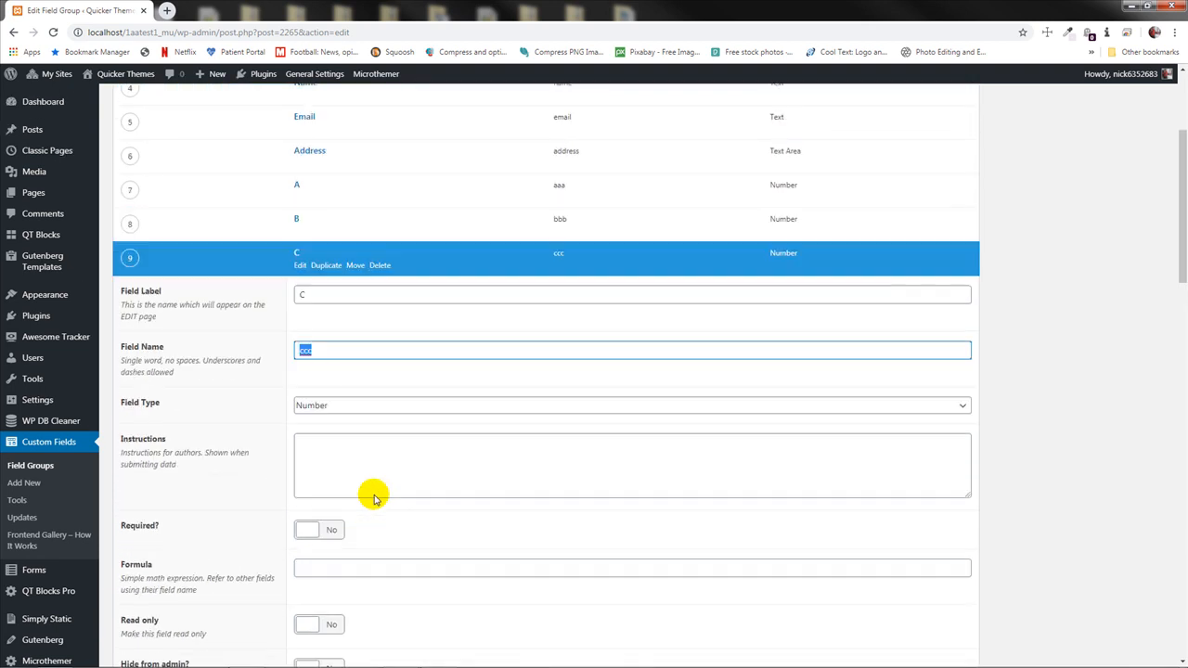
Open the Testing post for editing and insert the Custom - Invoice block
left_click(45, 132)
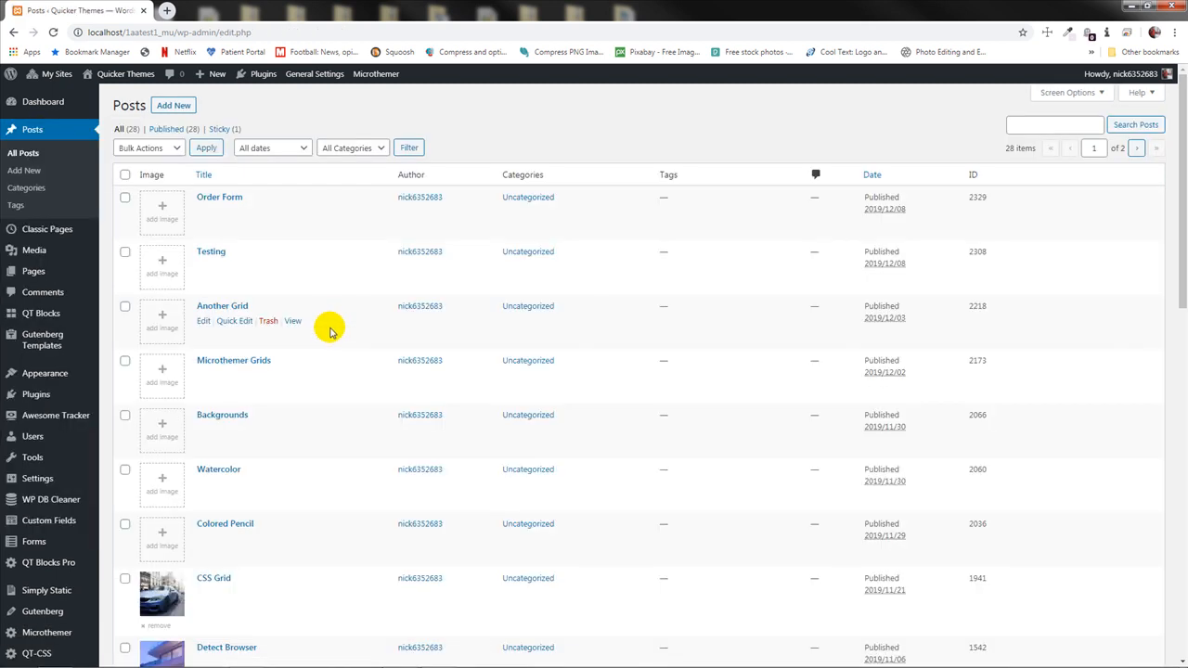
left_click(202, 266)
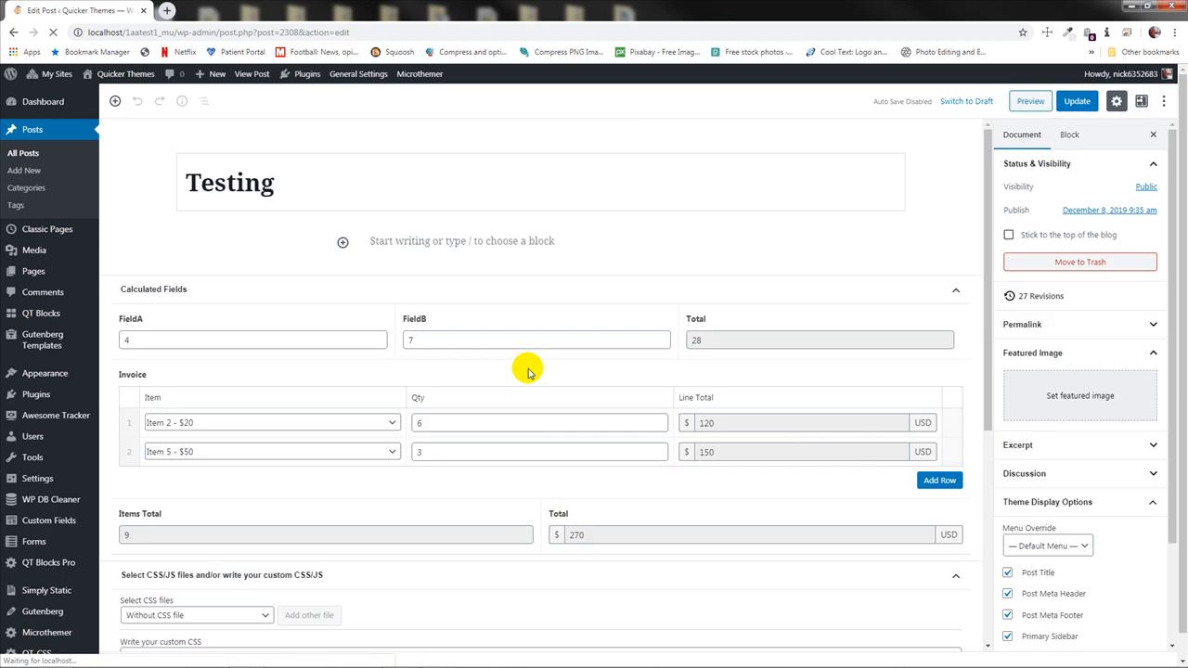
left_click(342, 242)
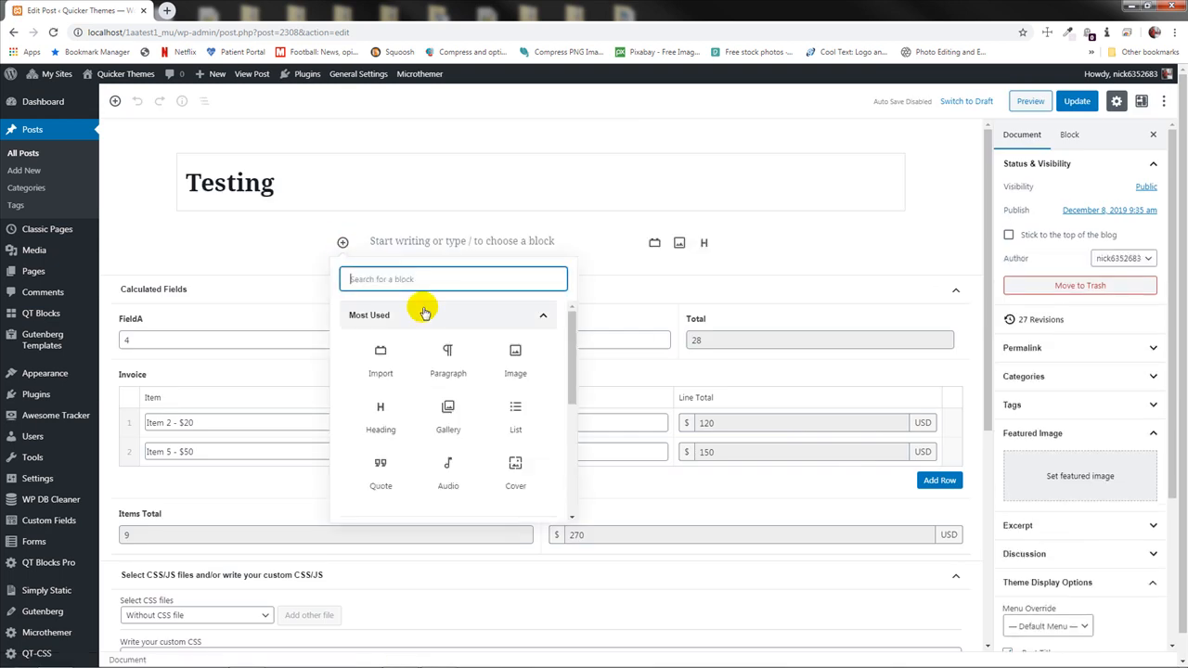
type("invoice")
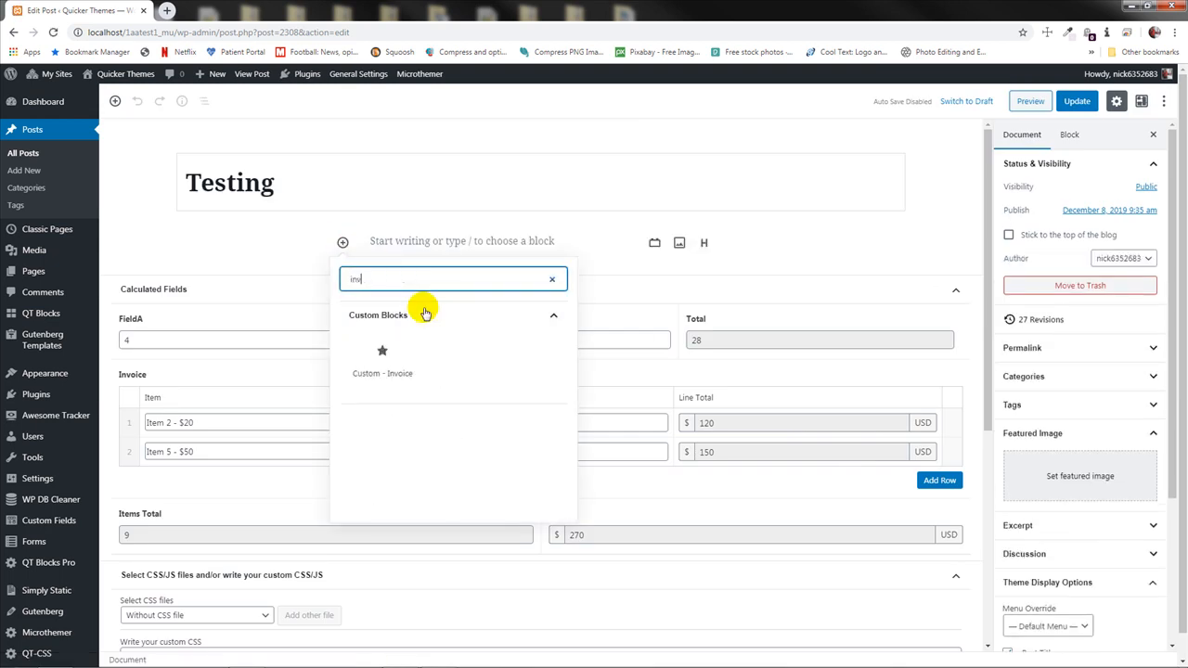
left_click(382, 355)
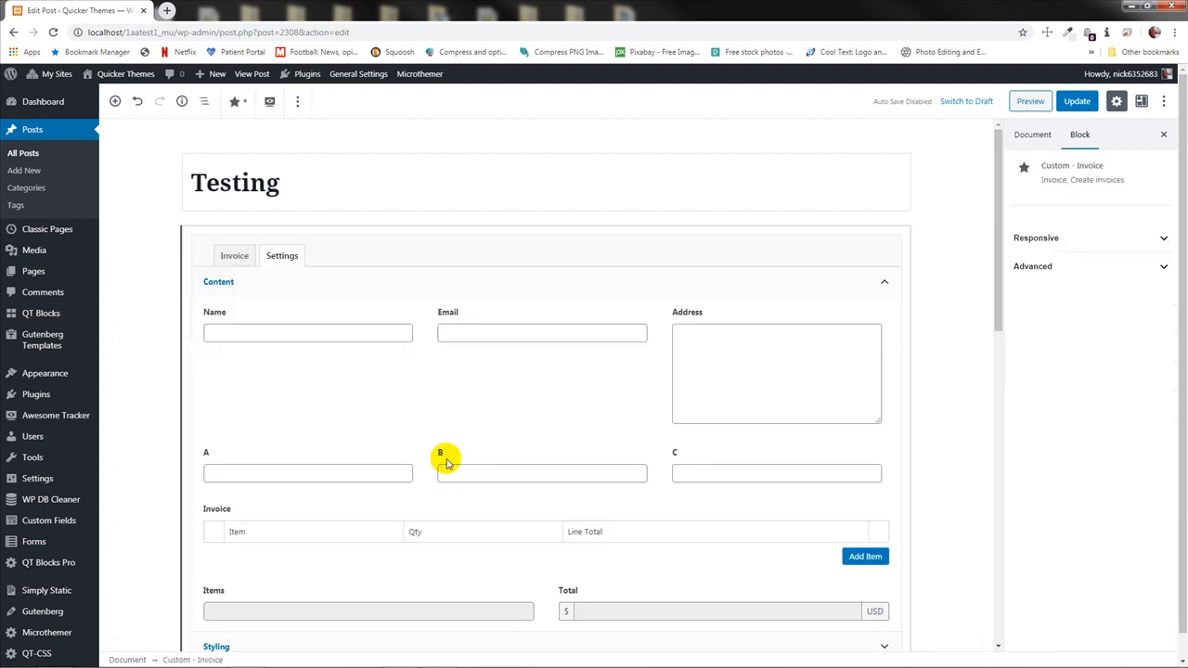
Set A to 3 and B to 4 in the Invoice block and update the post
scroll(441, 390, "down", 2)
left_click(288, 213)
left_click(486, 243)
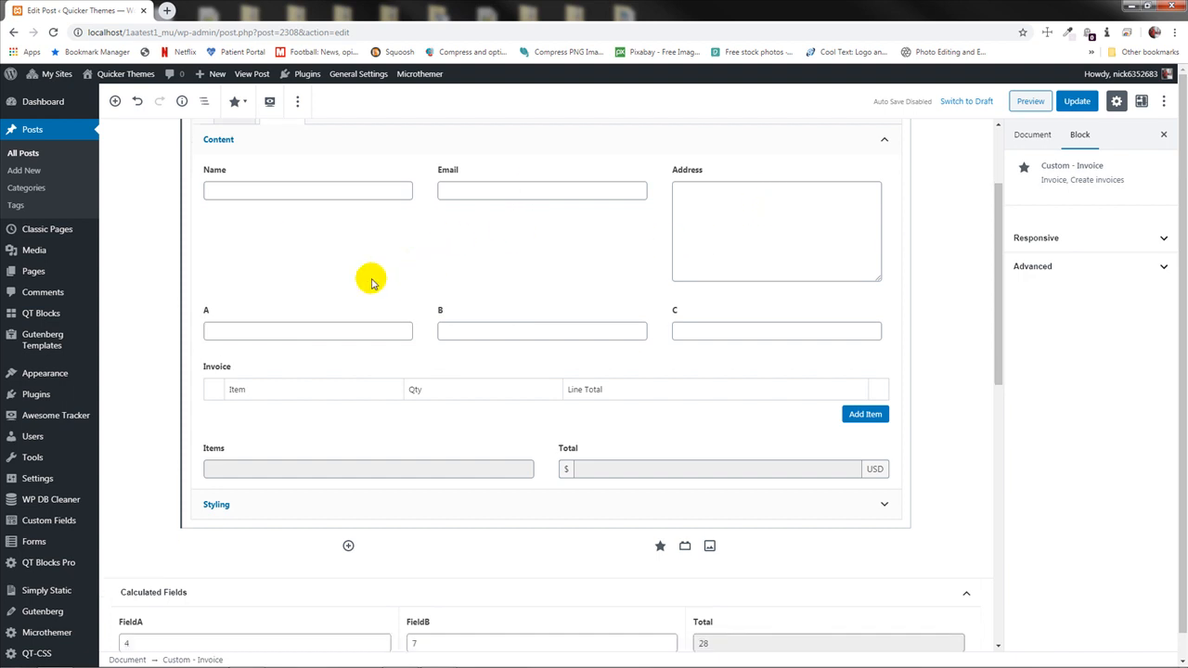
scroll(270, 271, "down", 1)
left_click(249, 295)
type("3")
left_click(479, 287)
type("4")
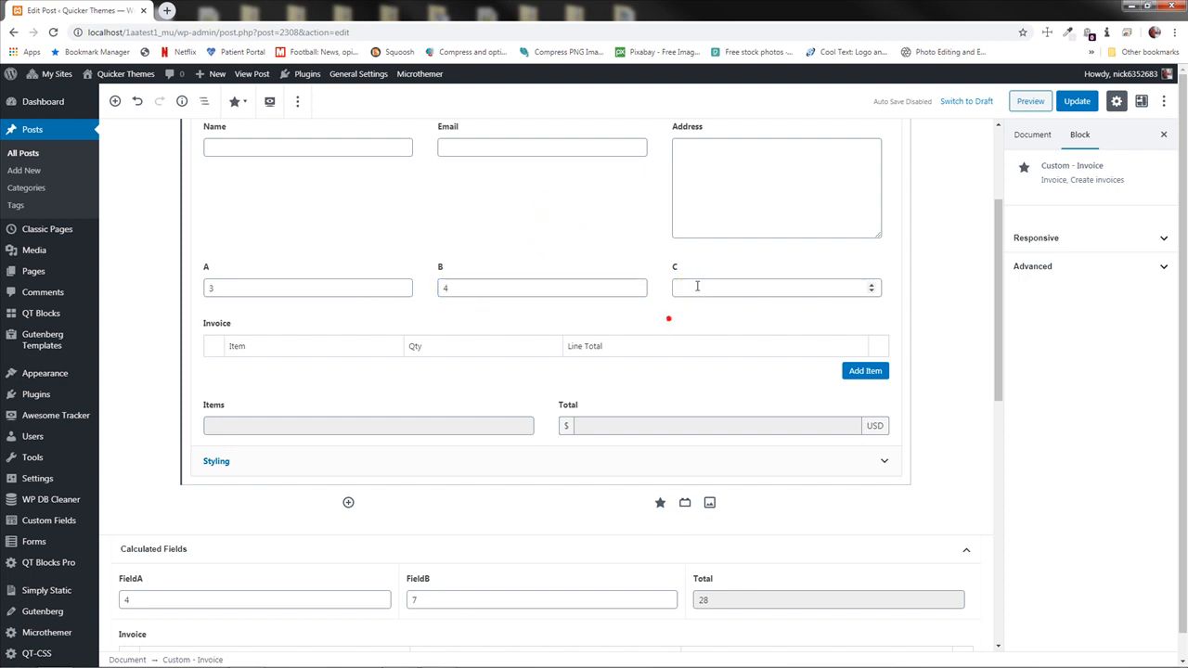
left_click(1084, 105)
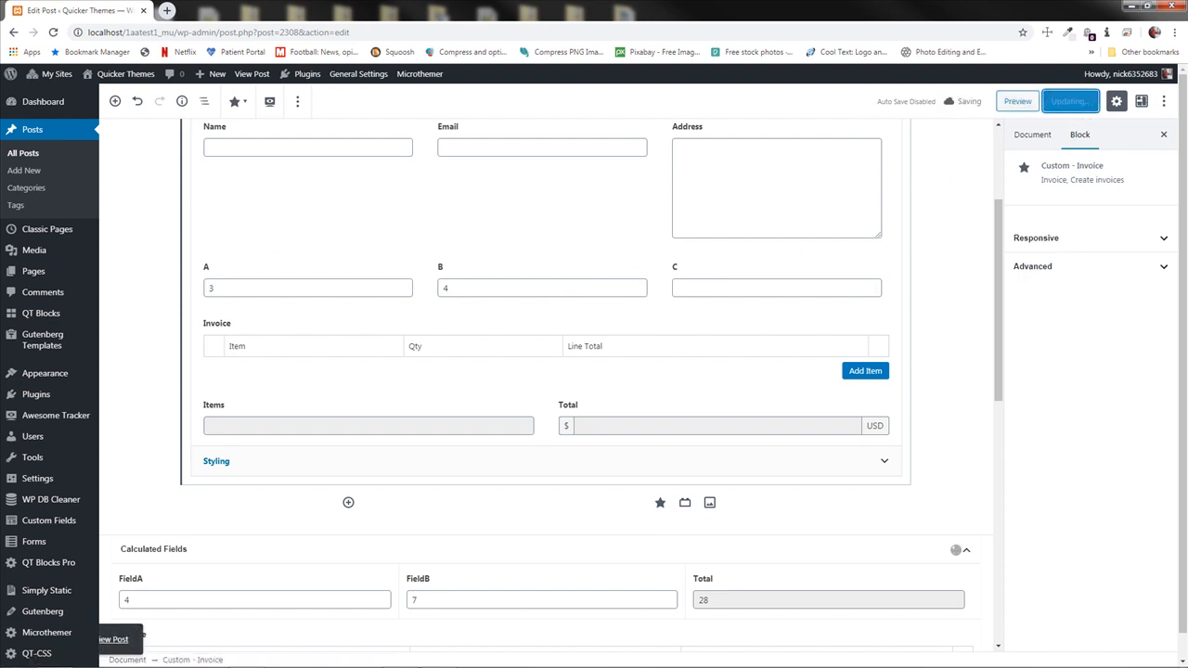
Reload the post editor, switch the Invoice block to preview, and examine its A, B and C output
left_click(53, 31)
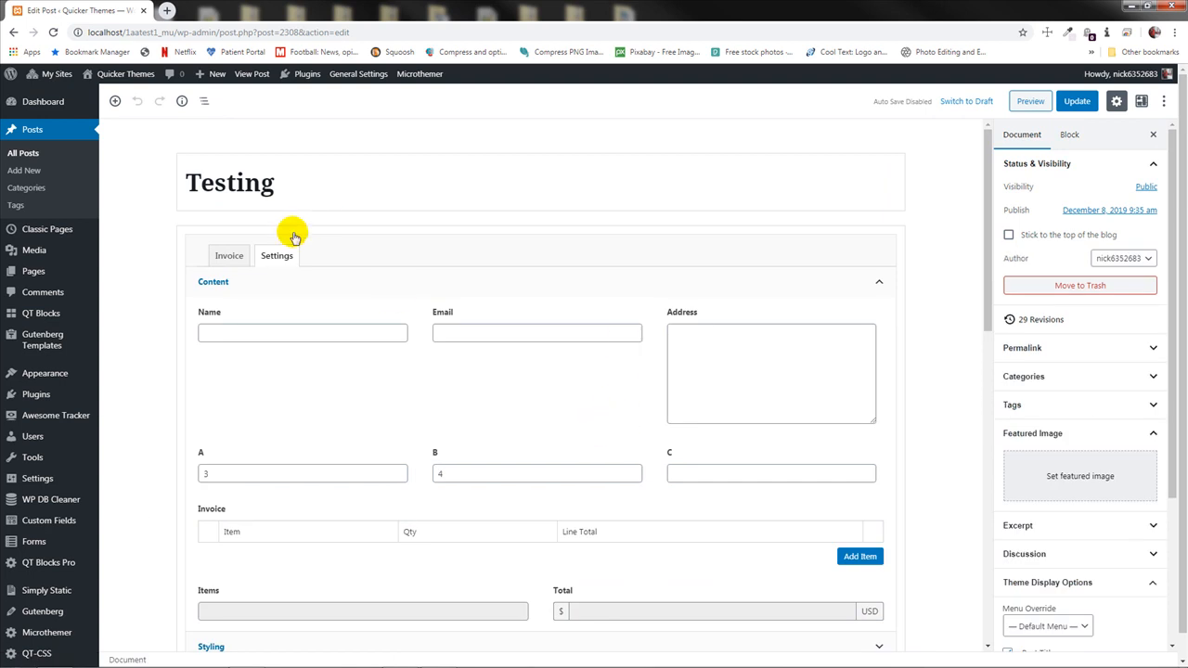
left_click(276, 379)
left_click(272, 101)
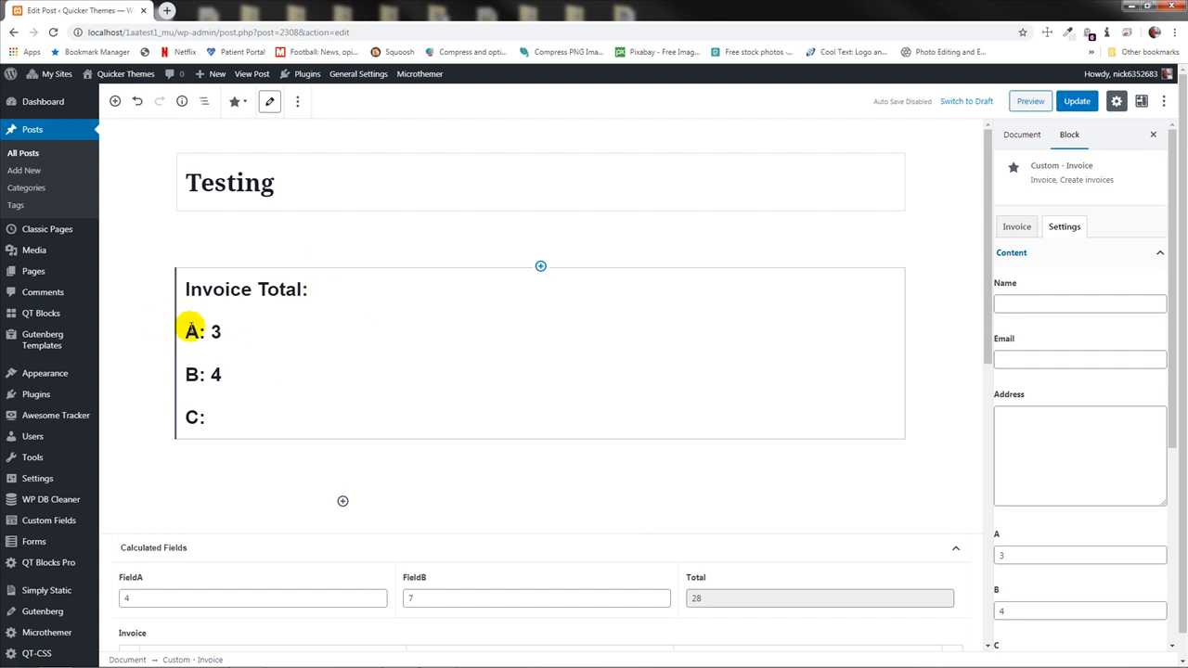
left_click_drag(188, 329, 252, 338)
left_click_drag(199, 374, 244, 380)
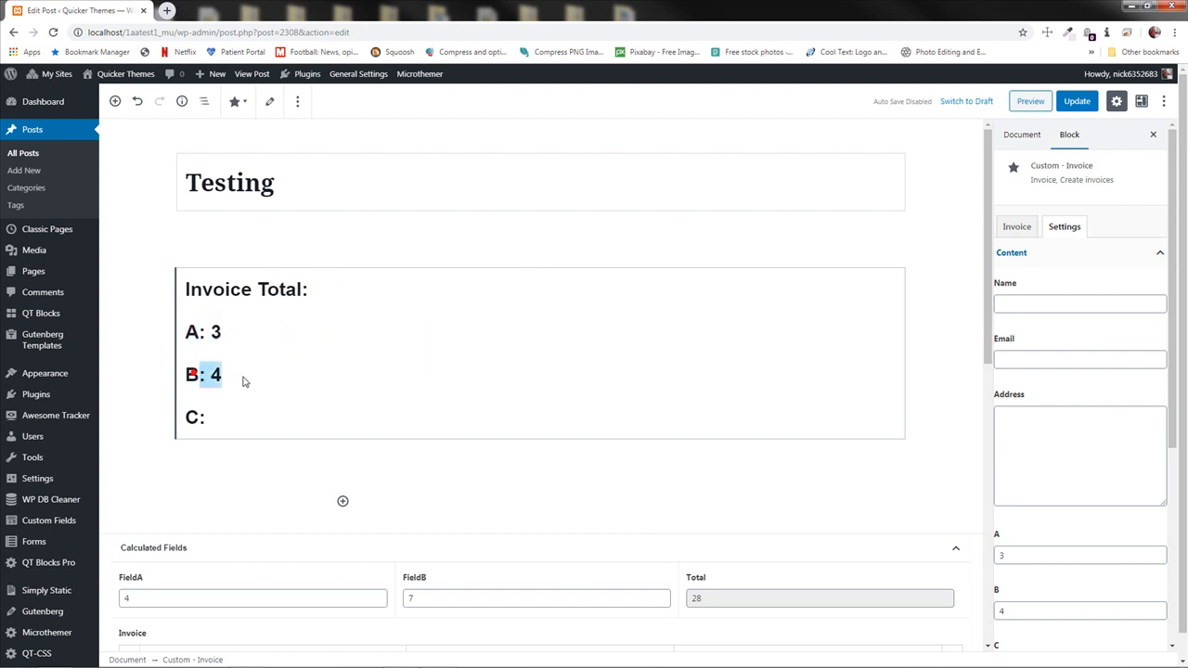
left_click(230, 423)
left_click(374, 234)
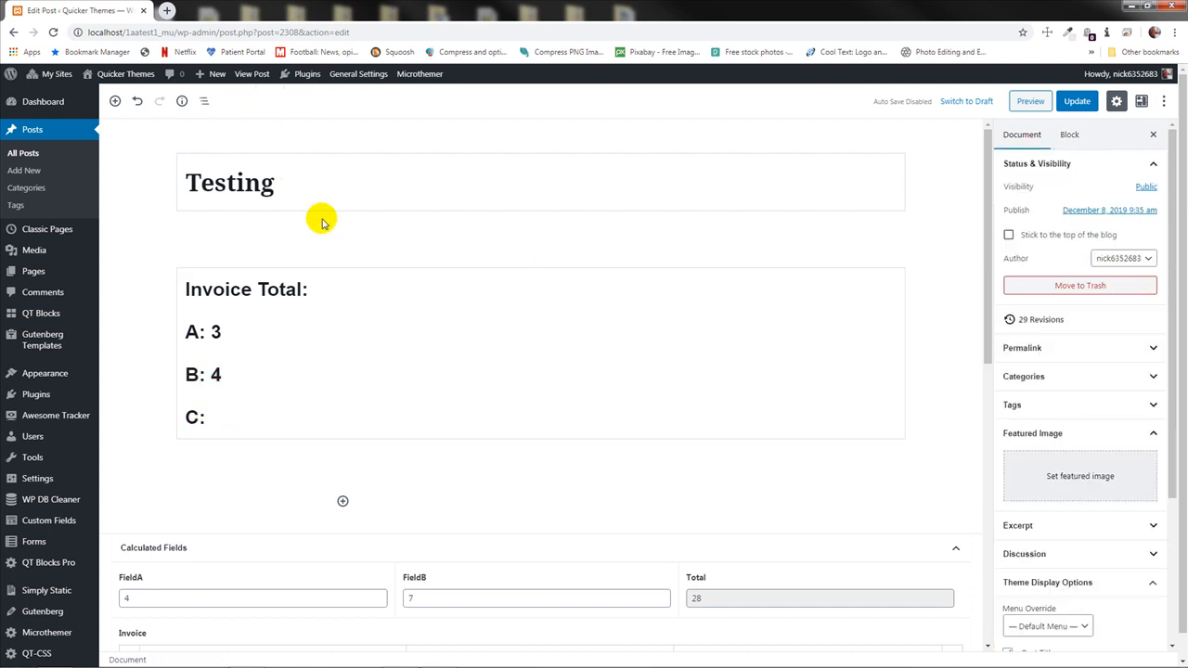
Update the Testing post with the Invoice block in preview mode and view it on the site
left_click(256, 75)
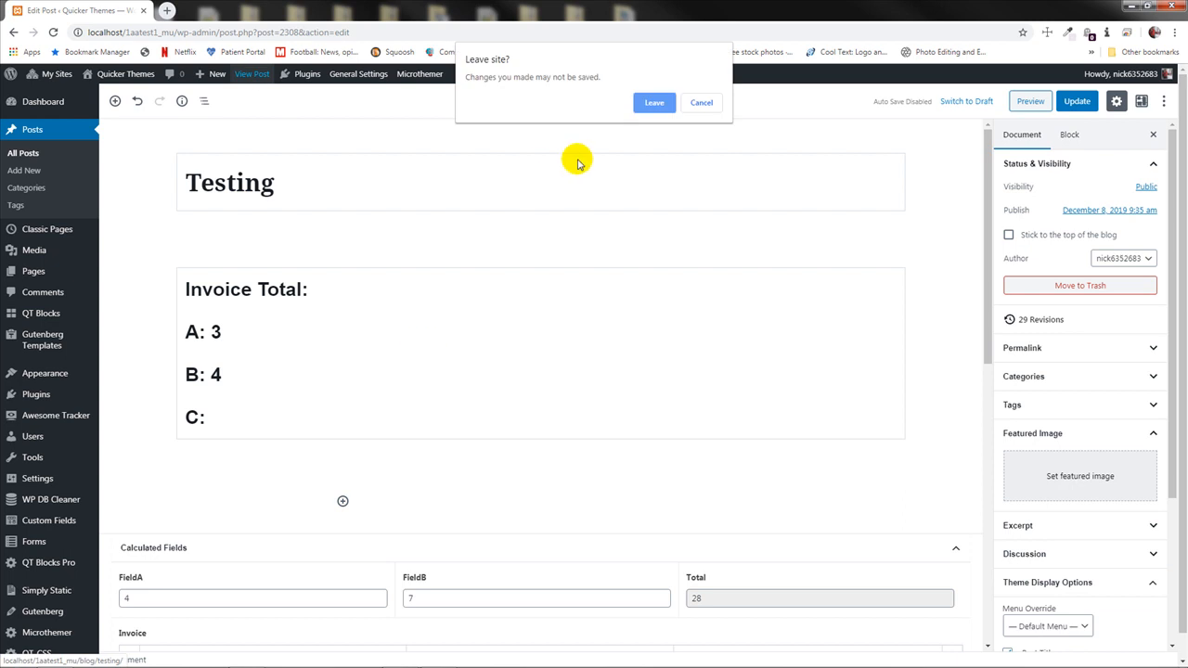
left_click(688, 101)
left_click(1075, 101)
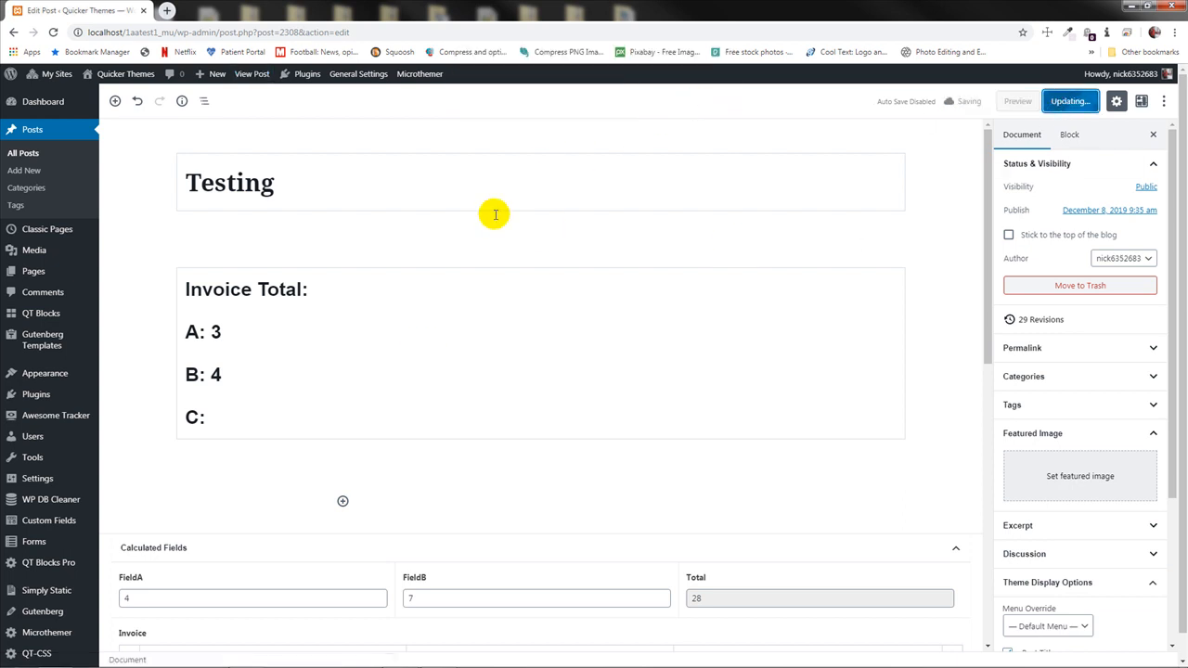
left_click(249, 74)
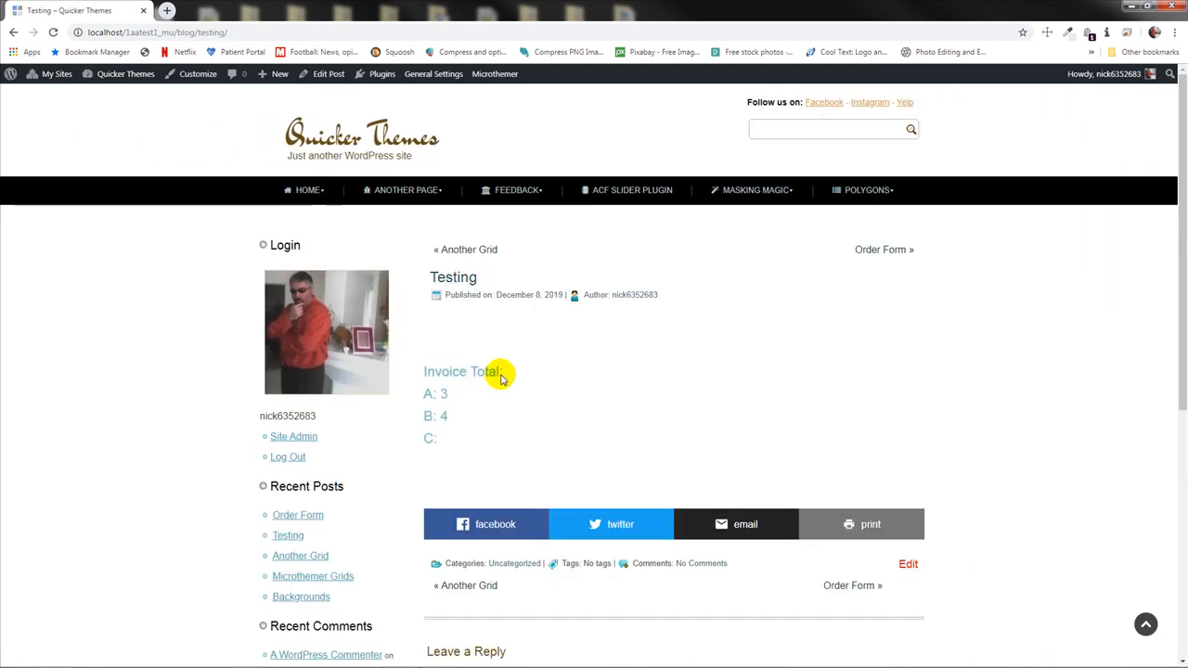
Reopen the Testing post for editing and switch the Invoice block back to edit mode
left_click(325, 75)
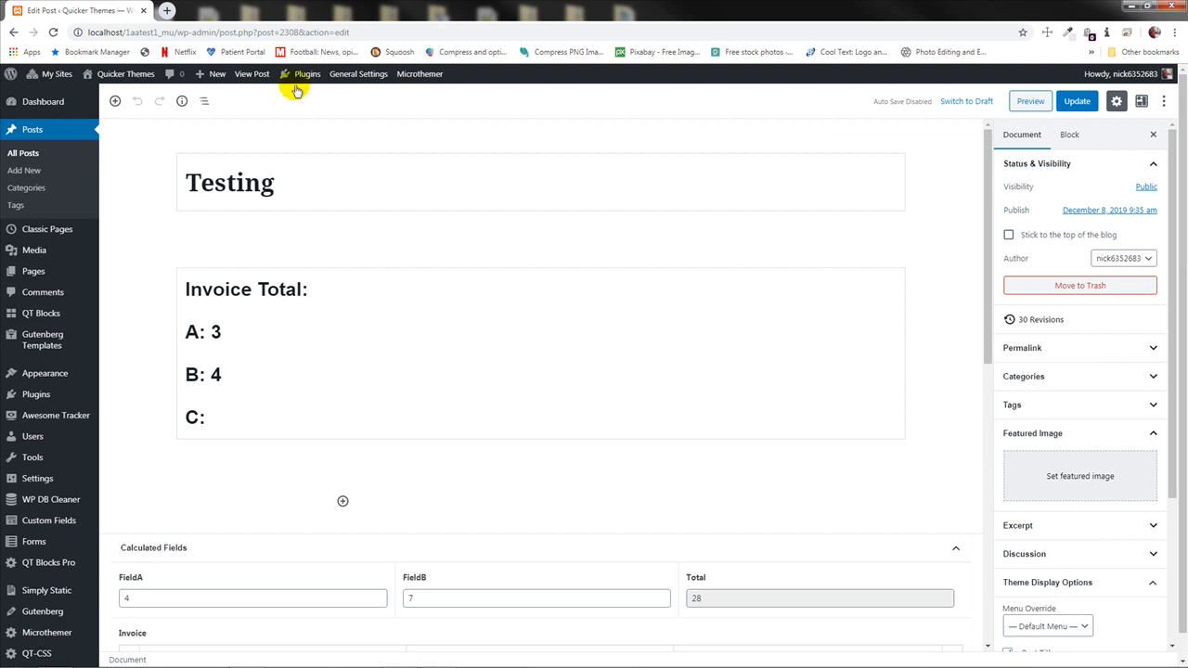
left_click(363, 407)
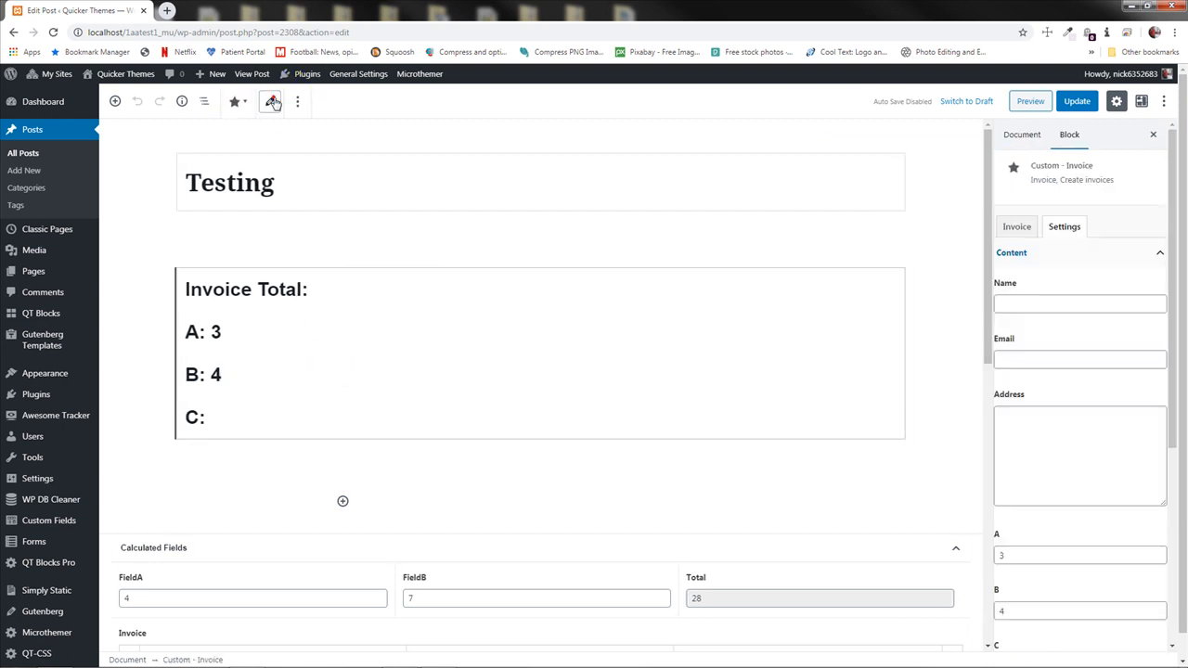
left_click(272, 101)
scroll(405, 380, "down", 1)
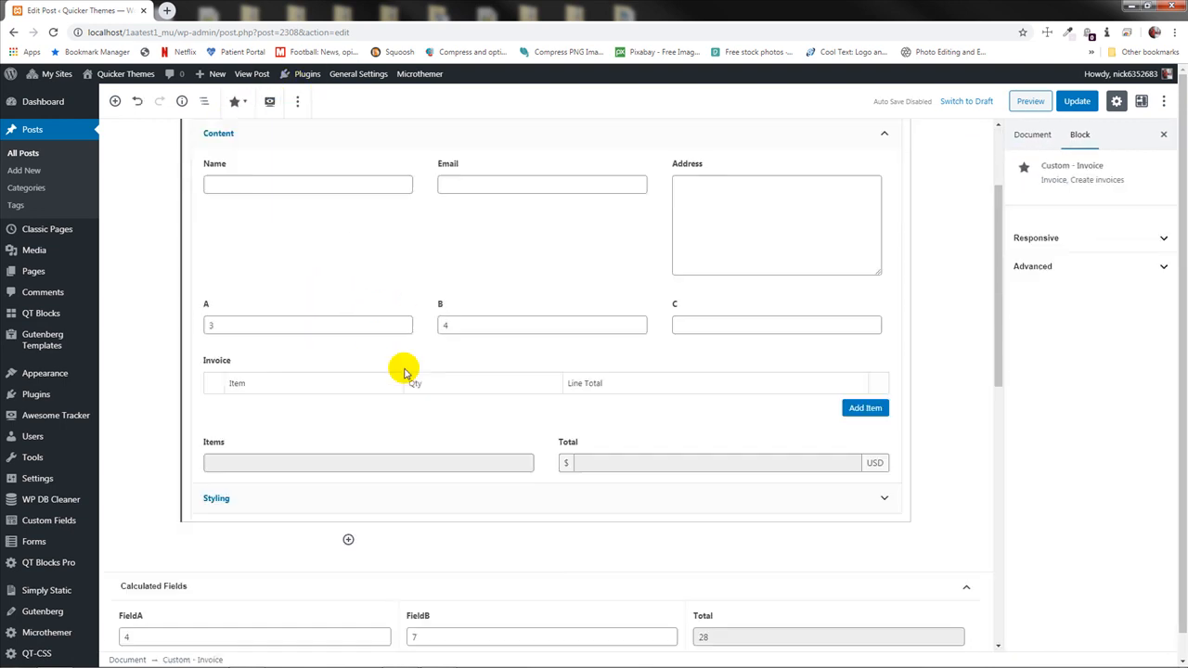
scroll(403, 371, "down", 1)
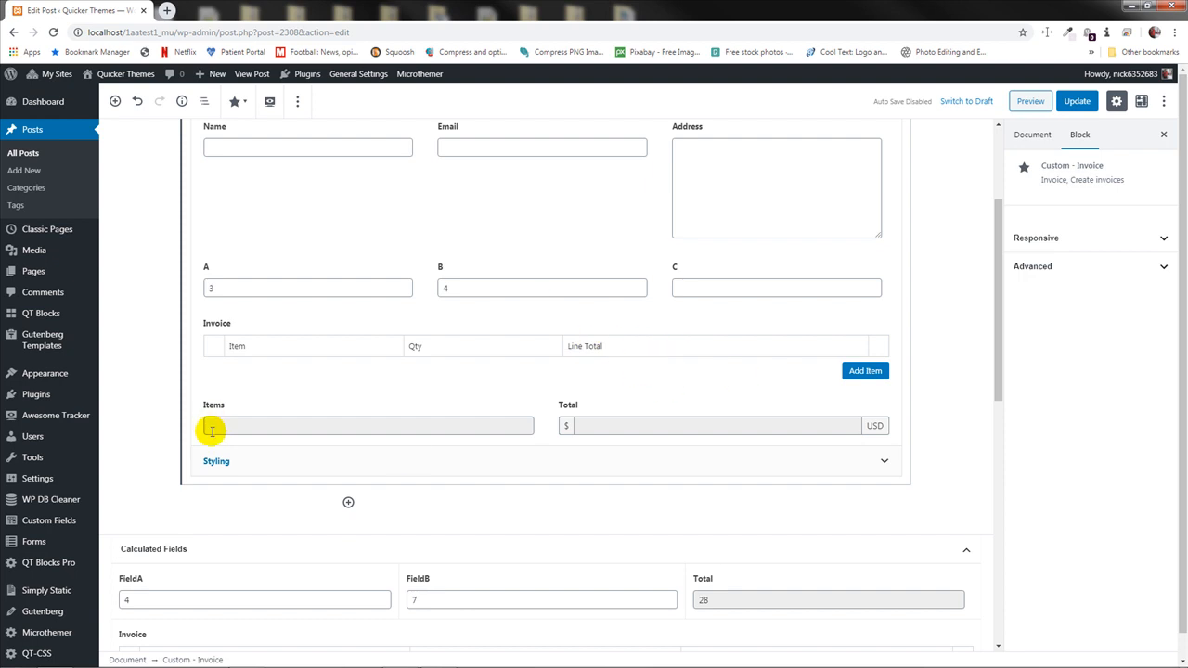
Add an invoice row to the block with Item 2 - $20 and a quantity of 2
left_click(854, 371)
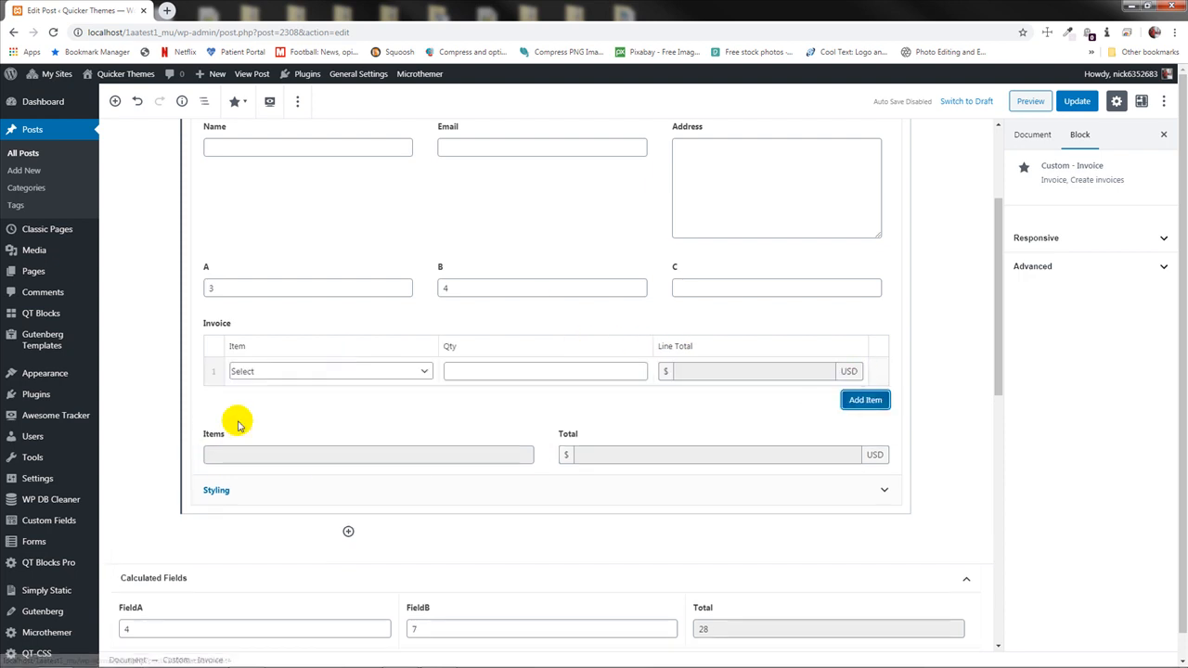
left_click(265, 375)
left_click(255, 414)
left_click(518, 374)
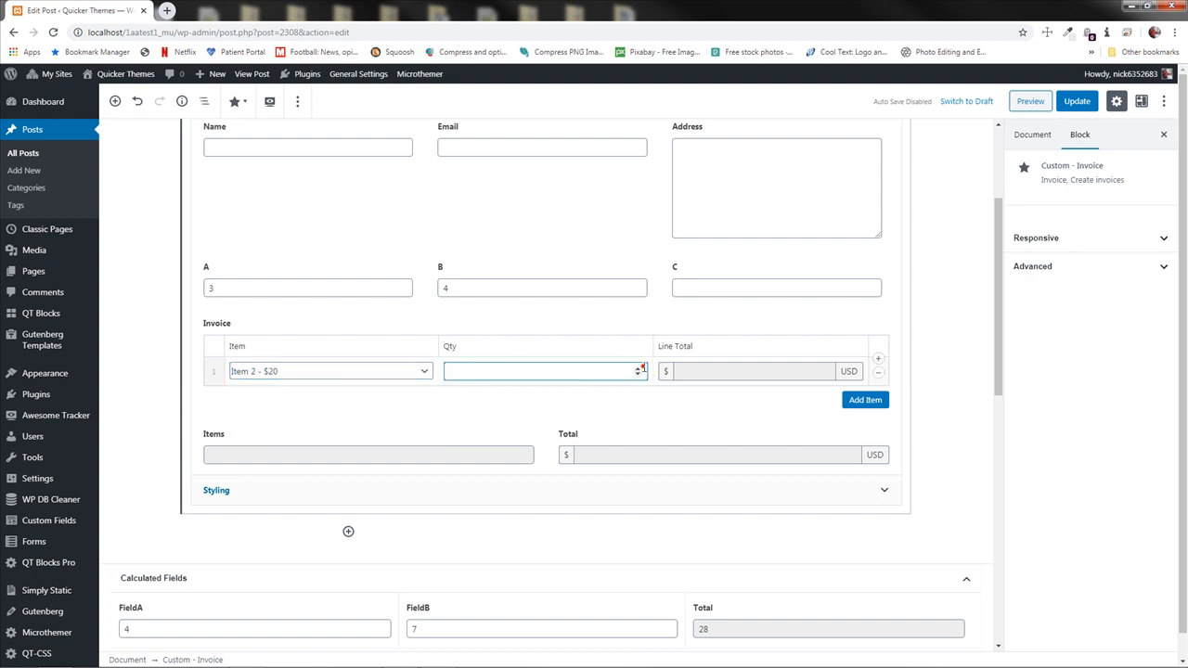
left_click(526, 415)
left_click(351, 455)
left_click(444, 419)
Change the Invoice block's A value to 6 and its B value to 5
double_click(230, 290)
type("6")
left_click(318, 228)
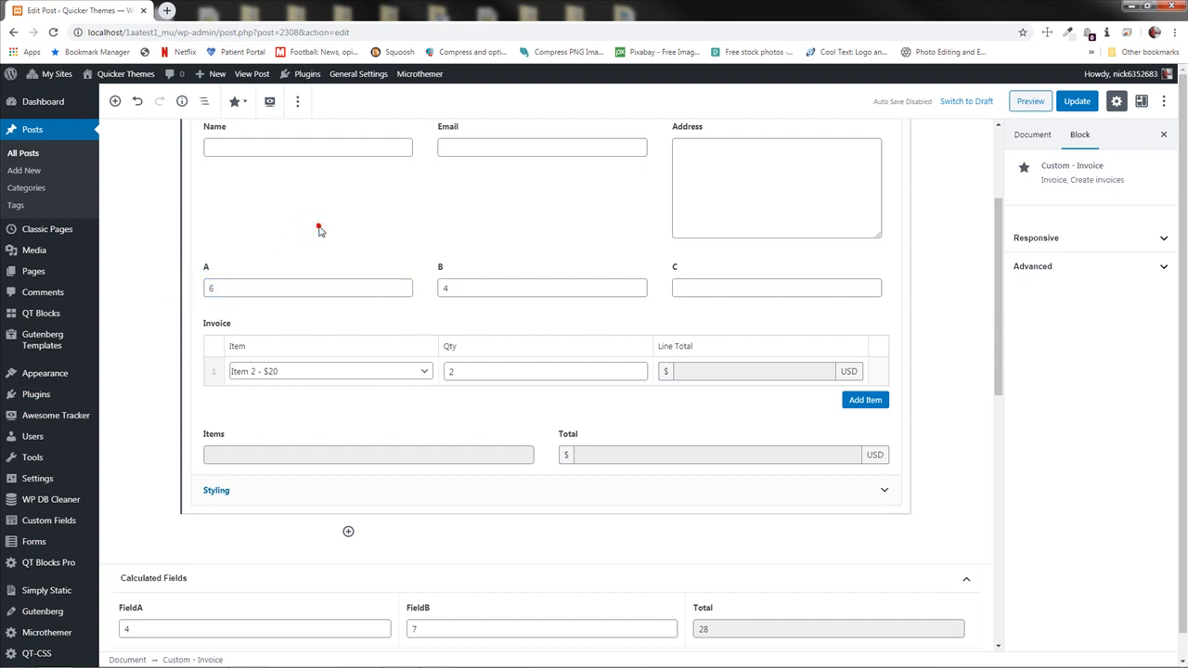
left_click(468, 288)
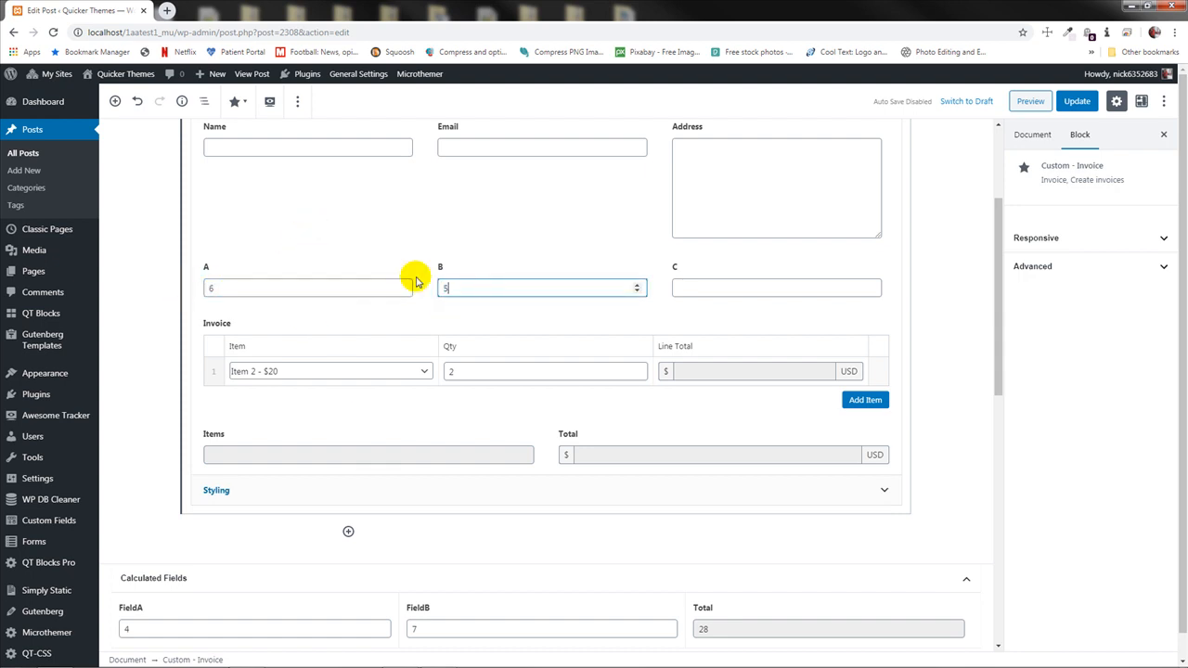
left_click(512, 234)
left_click(525, 320)
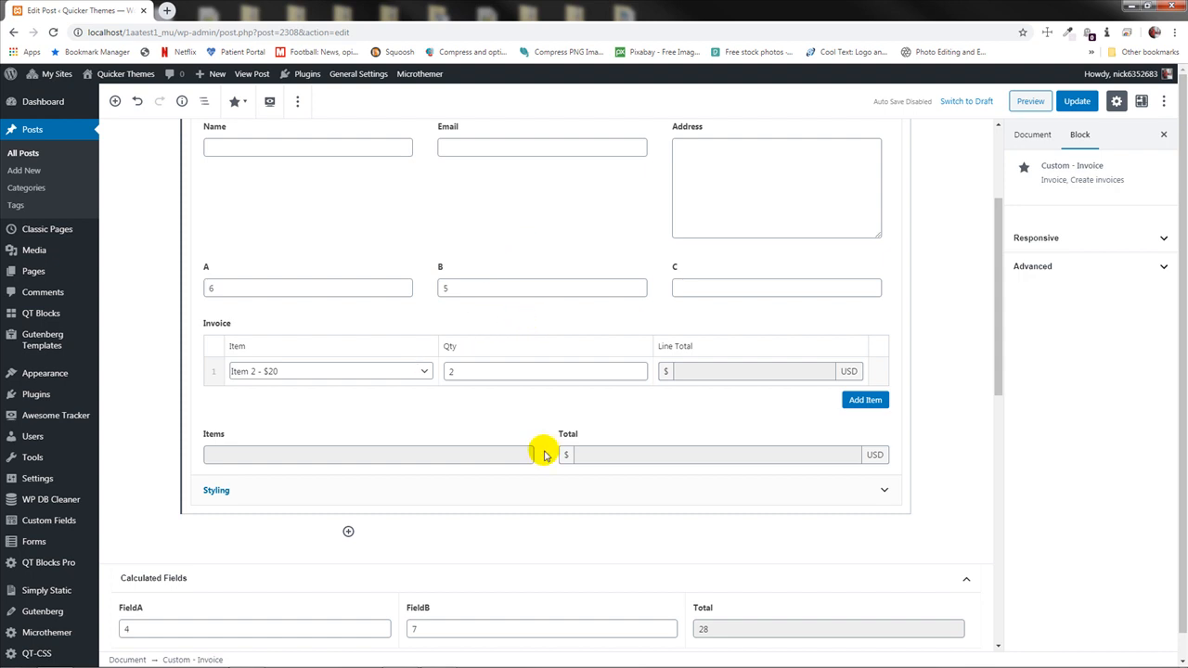
Update the post, reload the editor, and check the Invoice block's C, Line Total, Items and Total fields
left_click(1076, 101)
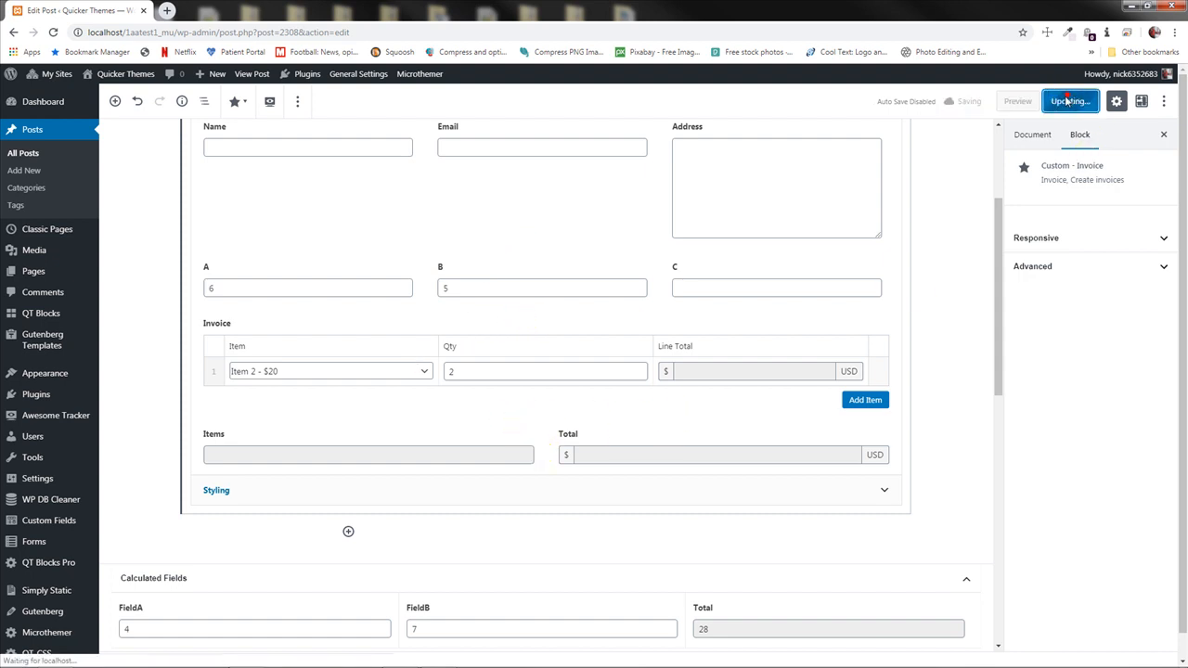
left_click(53, 32)
left_click(384, 293)
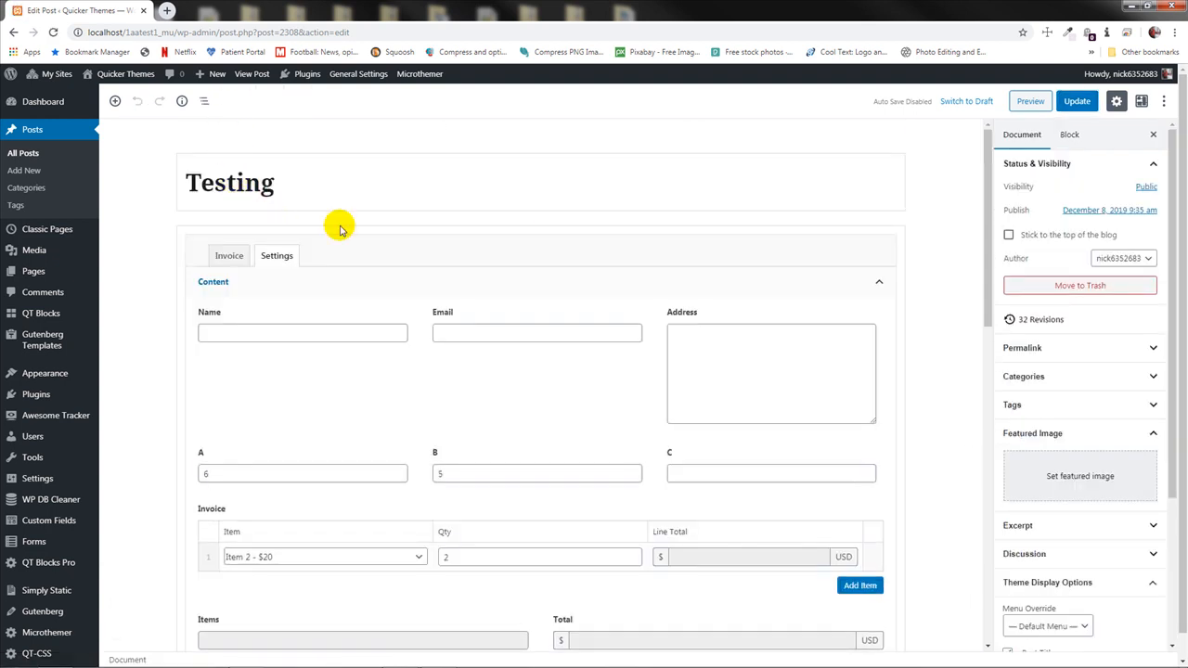
left_click(353, 298)
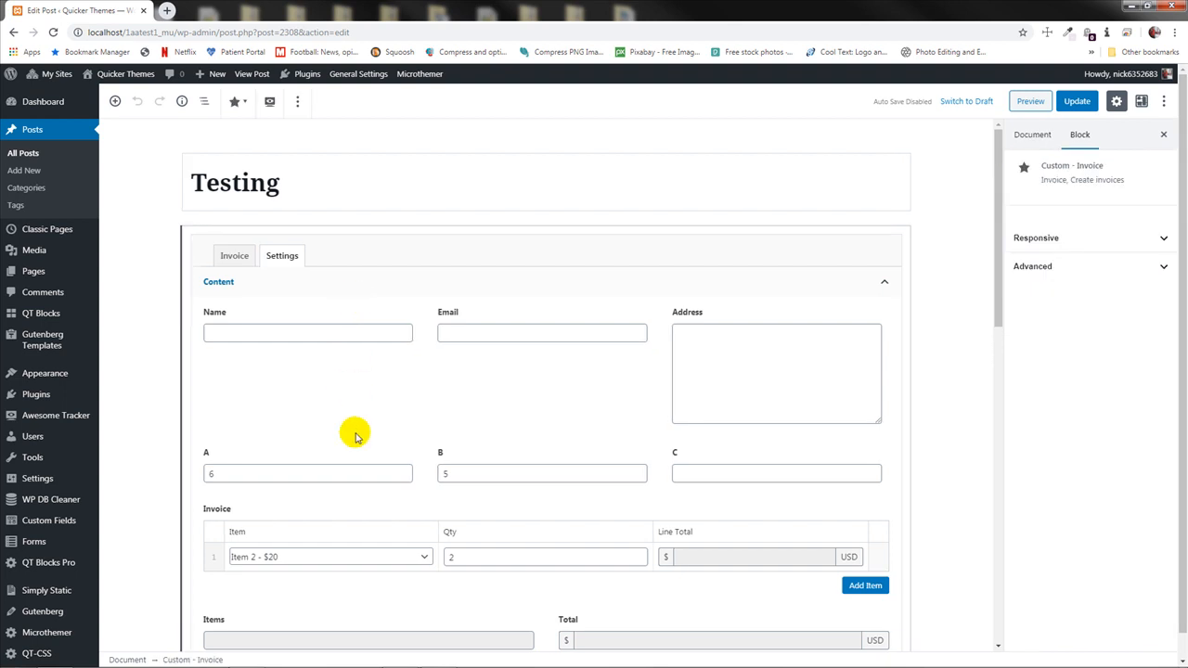
scroll(357, 433, "down", 2)
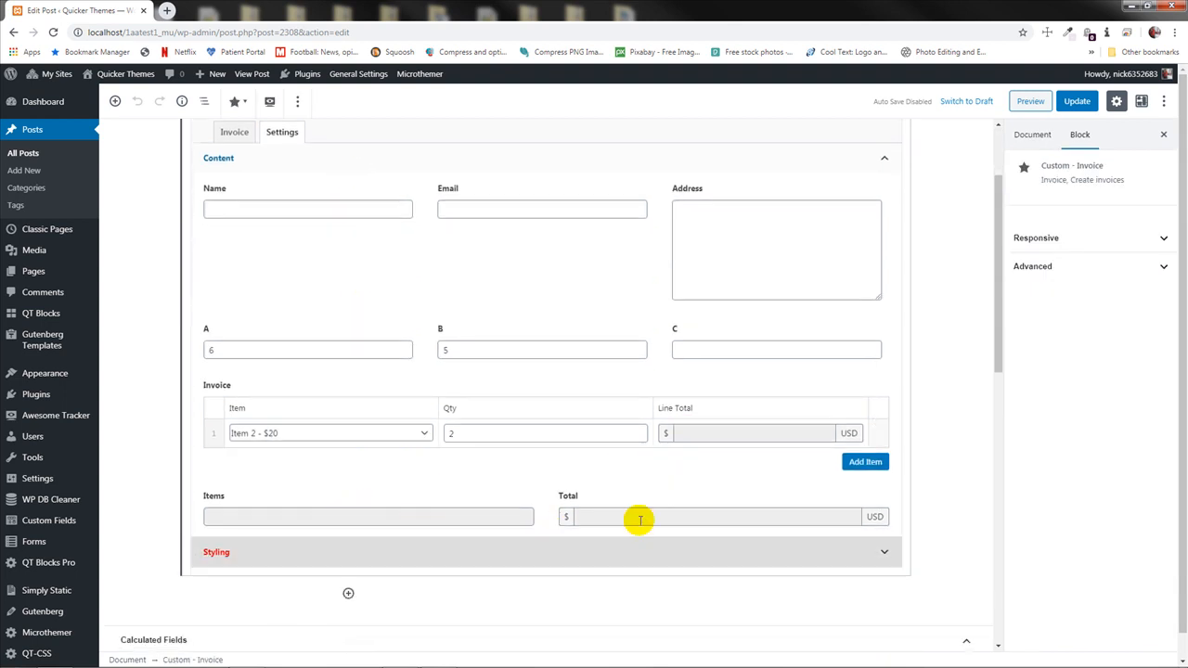
Compare the Invoice block's C, Line Total, Items and Total fields with the post's Calculated Fields group, including its first invoice row's Item selector
scroll(379, 482, "down", 1)
scroll(379, 481, "down", 1)
scroll(376, 478, "up", 1)
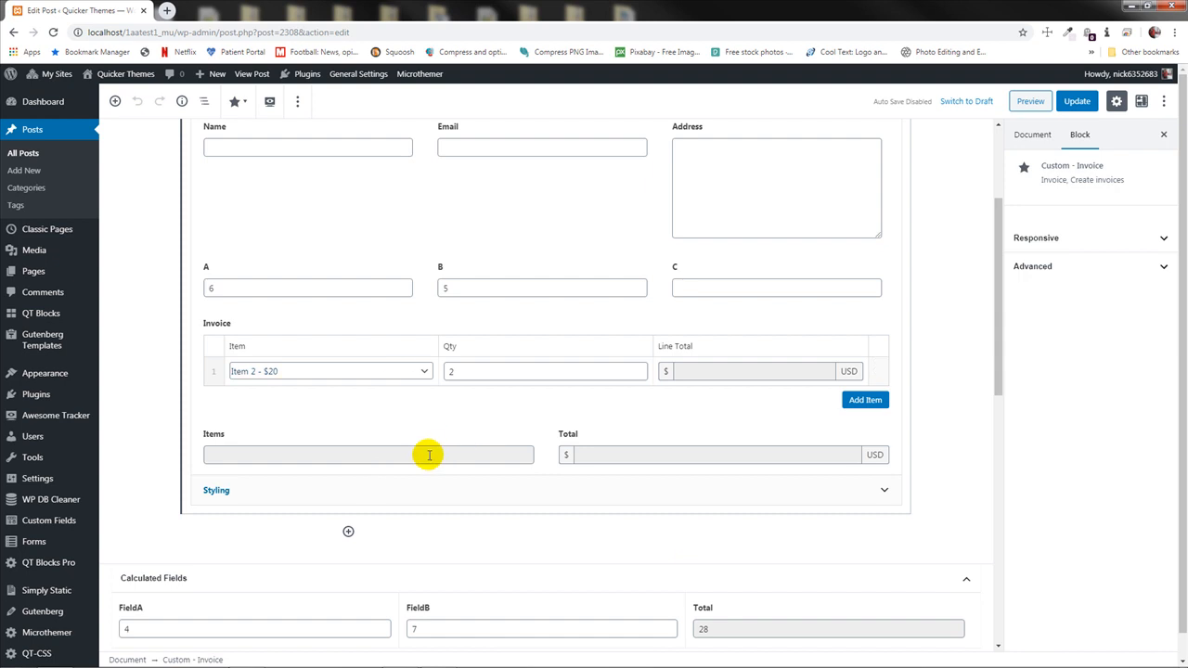
scroll(502, 443, "down", 1)
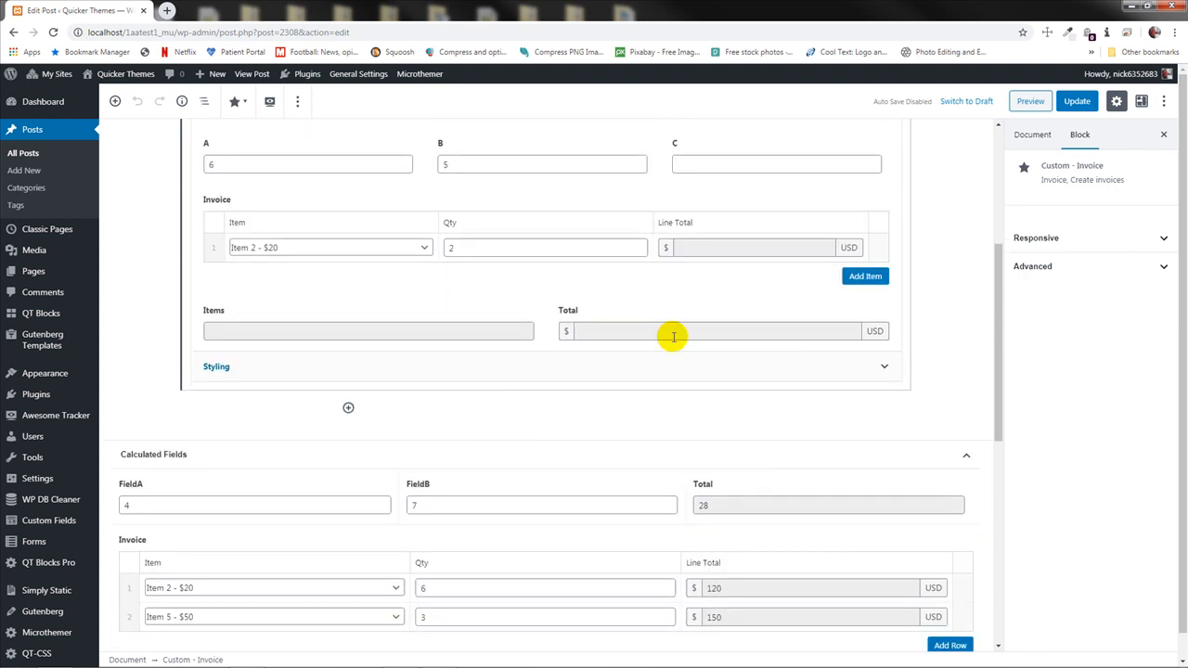
scroll(525, 354, "up", 1)
scroll(528, 356, "up", 1)
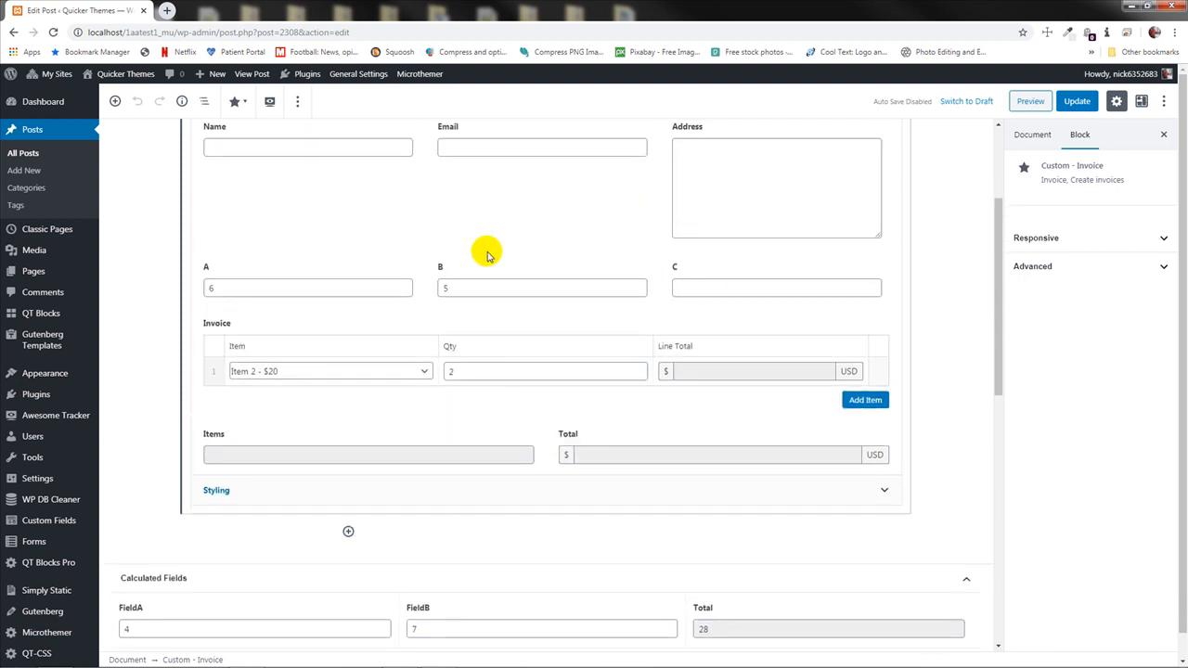
scroll(578, 287, "down", 2)
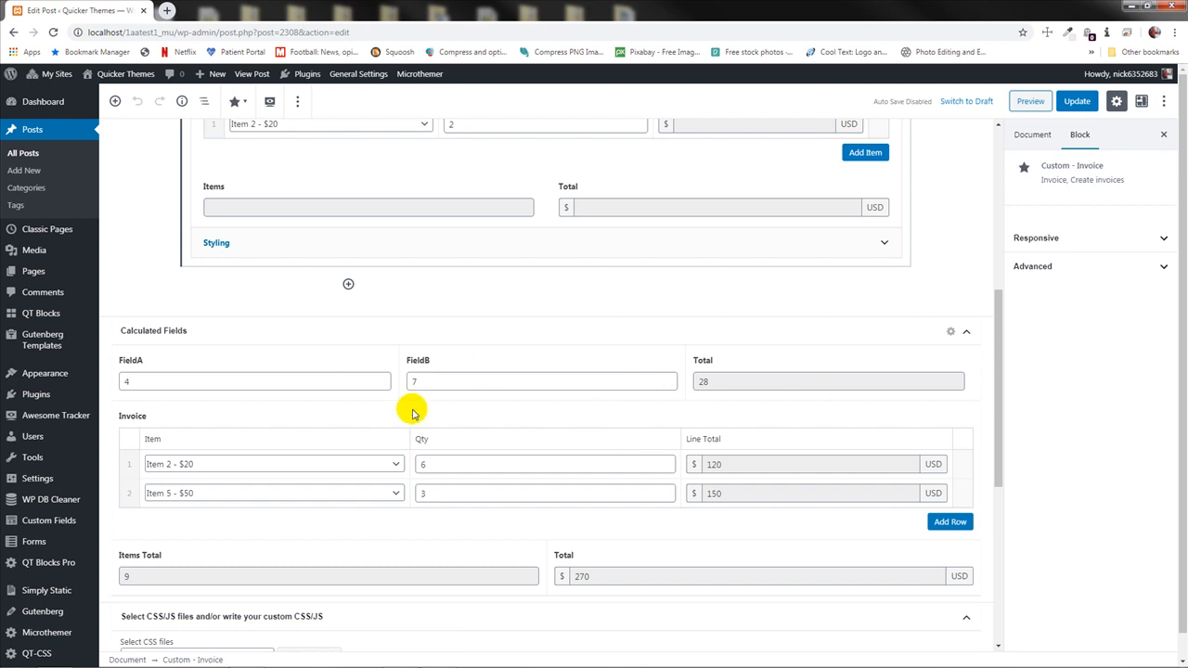
mouse_move(963, 469)
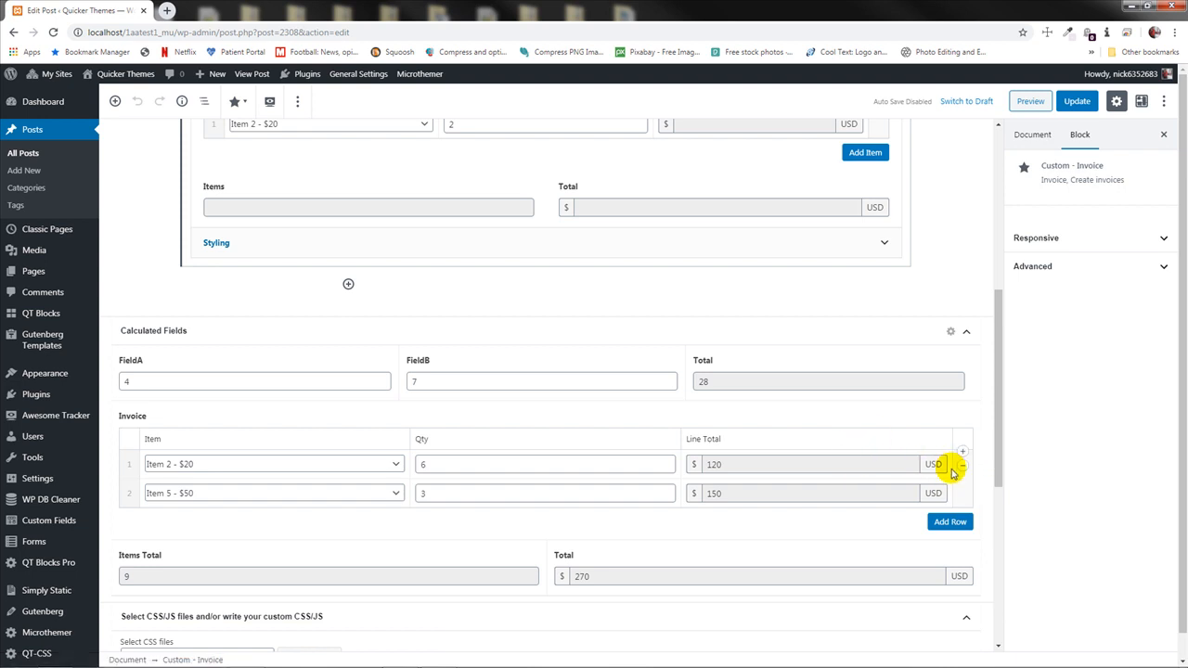
left_click(265, 468)
left_click(266, 469)
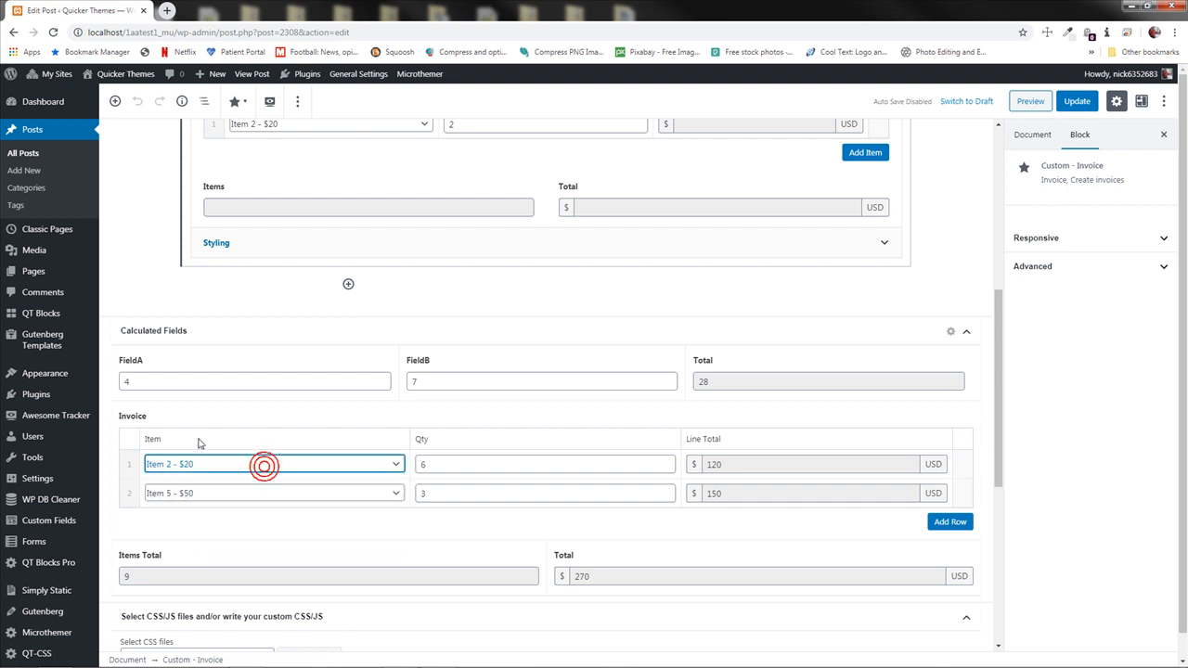
left_click(266, 445)
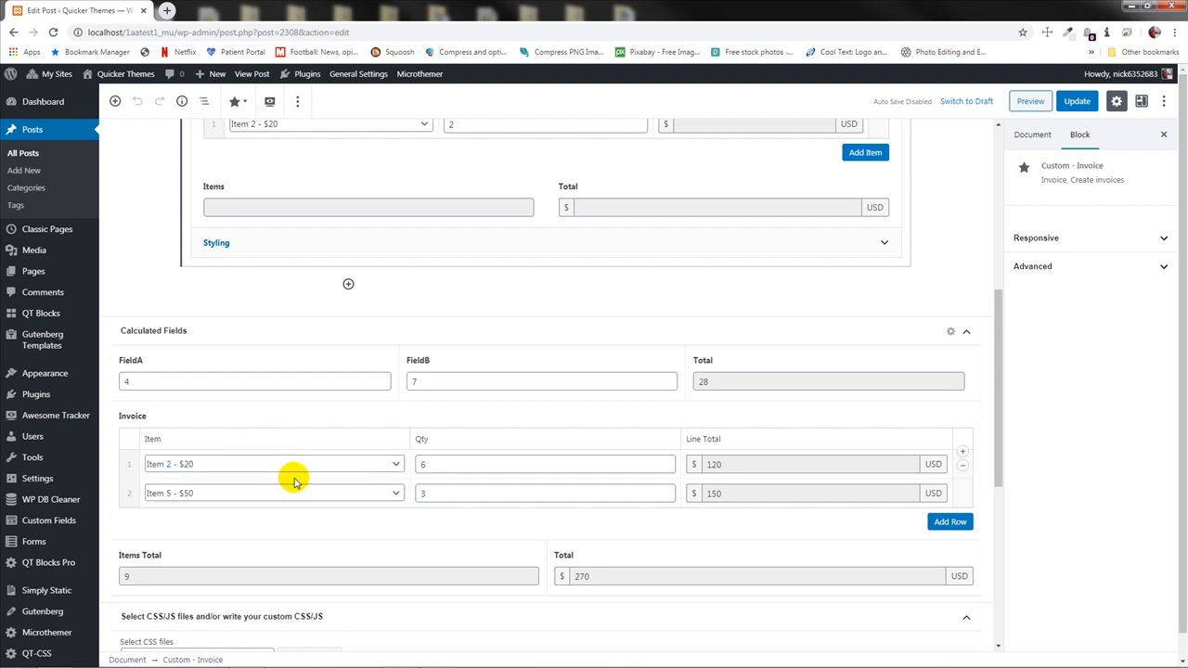